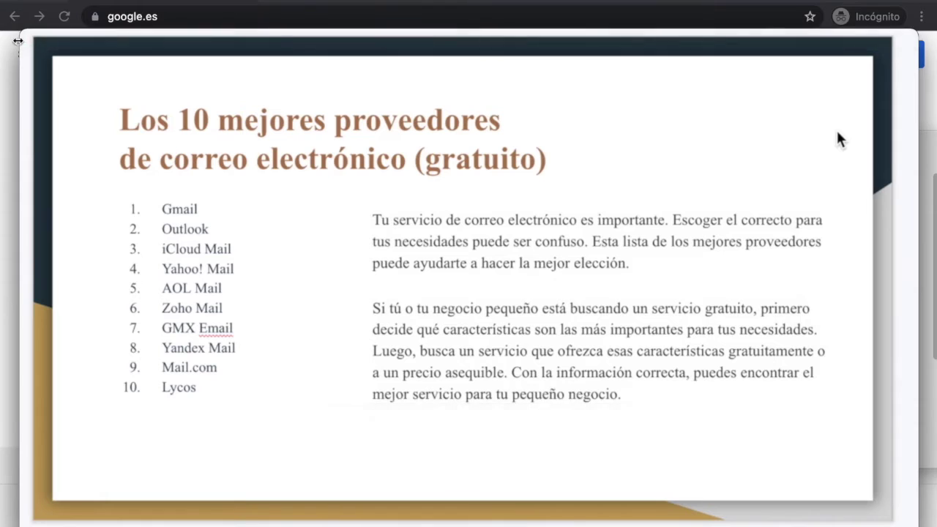
# Close the free email providers presentation slide to reveal Google's homepage.
pyautogui.press('super+w')
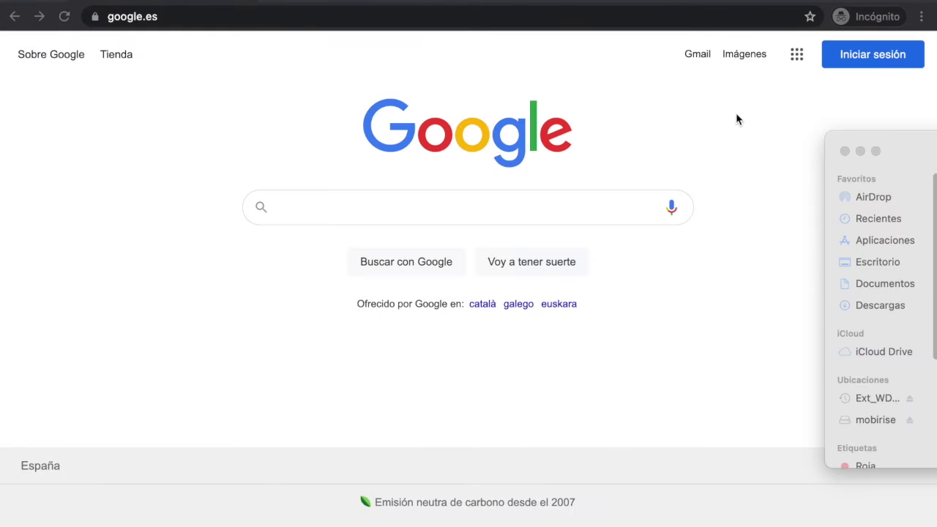
# Close the leftover Finder window and search Google for 'gmail'.
pyautogui.click(845, 152)
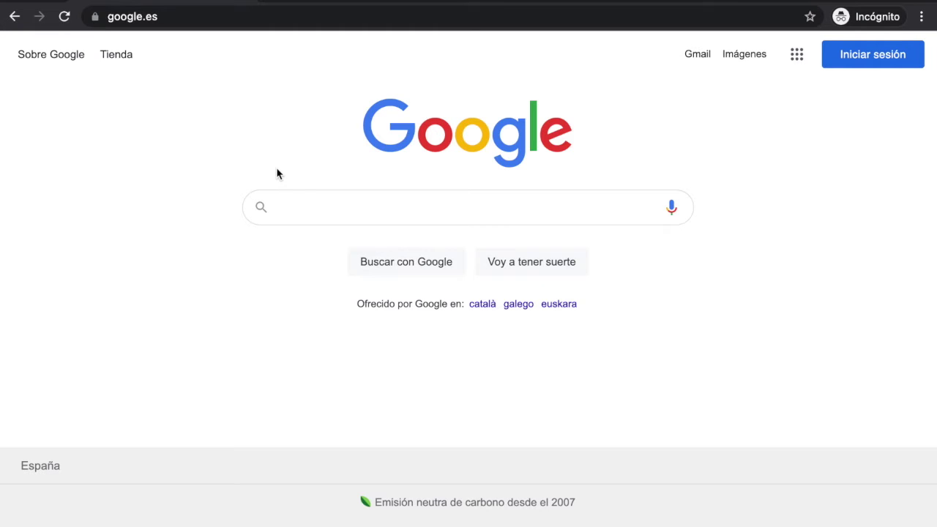
pyautogui.write('gmail')
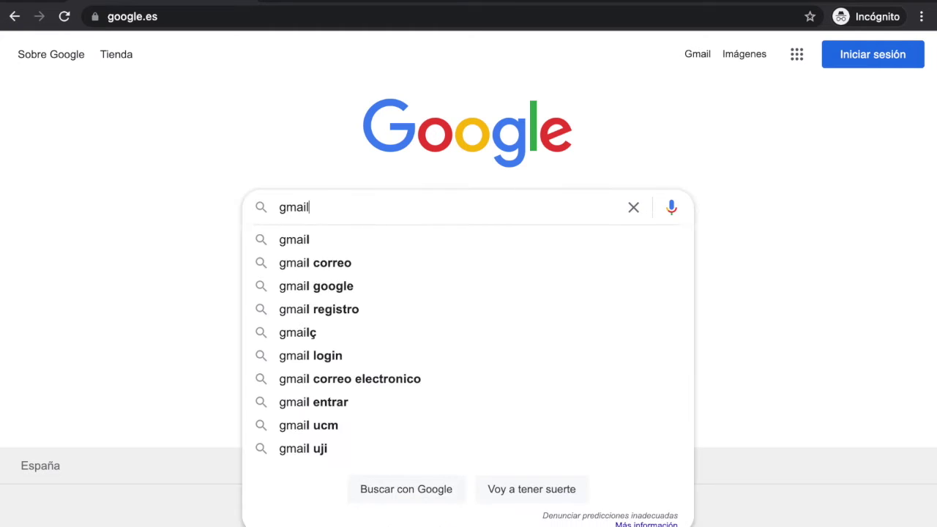
pyautogui.press('Return')
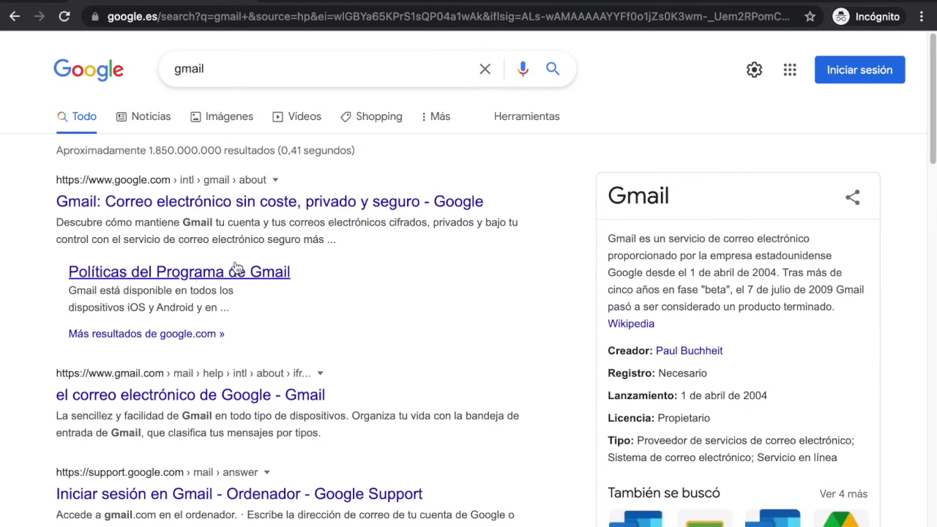
# Open the 'Gmail: Correo electrónico sin coste' result and read through its security, productivity and Workspace sections.
pyautogui.click(147, 207)
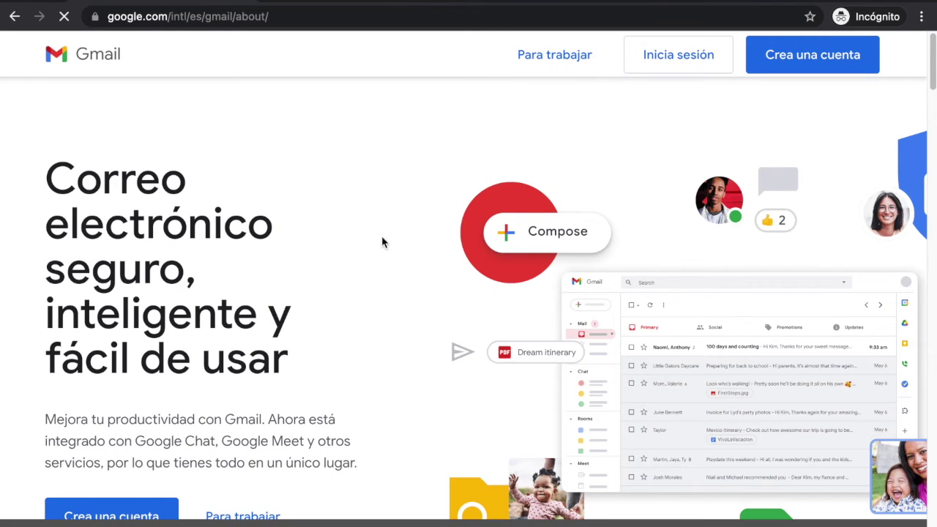
pyautogui.scroll(-1, 262, 218)
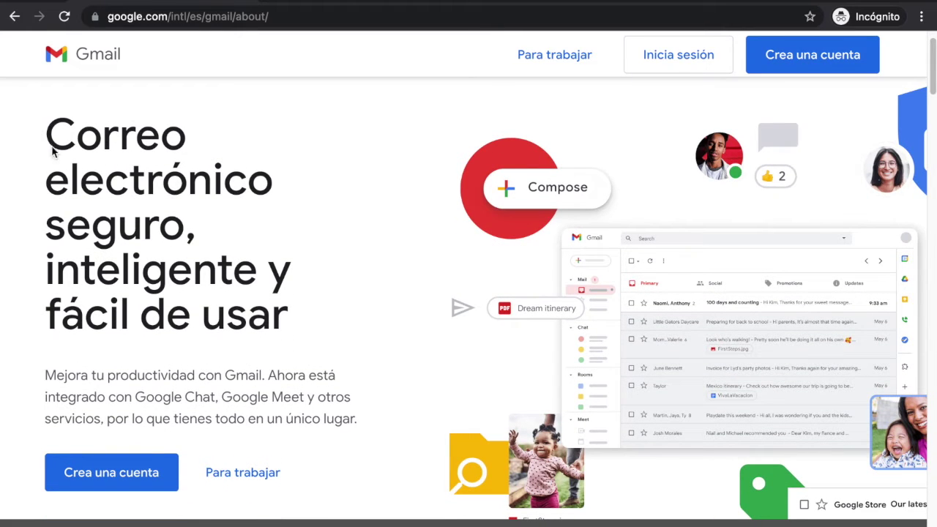
pyautogui.scroll(-2, 135, 269)
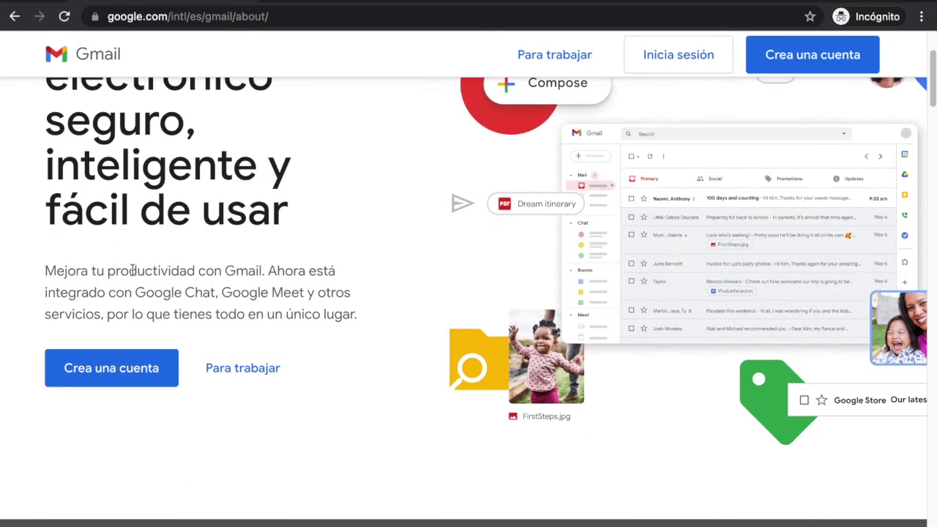
pyautogui.scroll(-5, 170, 245)
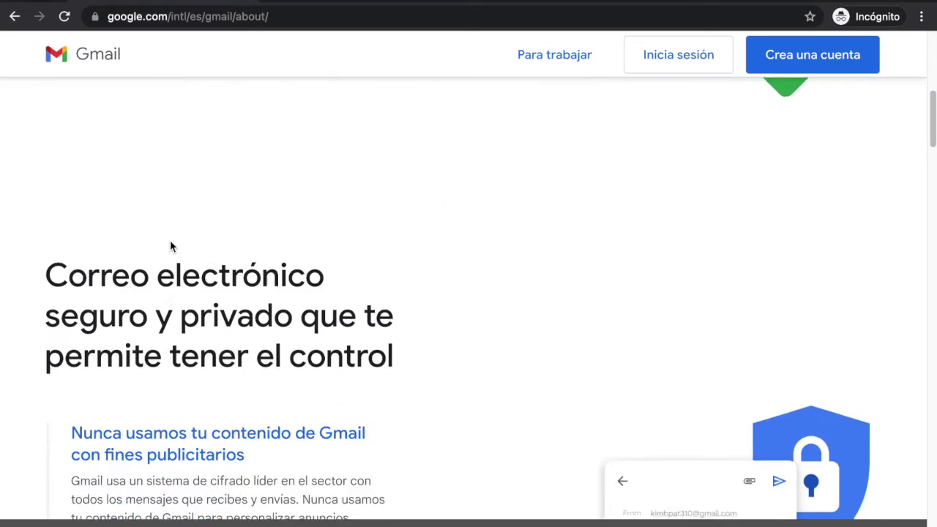
pyautogui.scroll(-5, 170, 246)
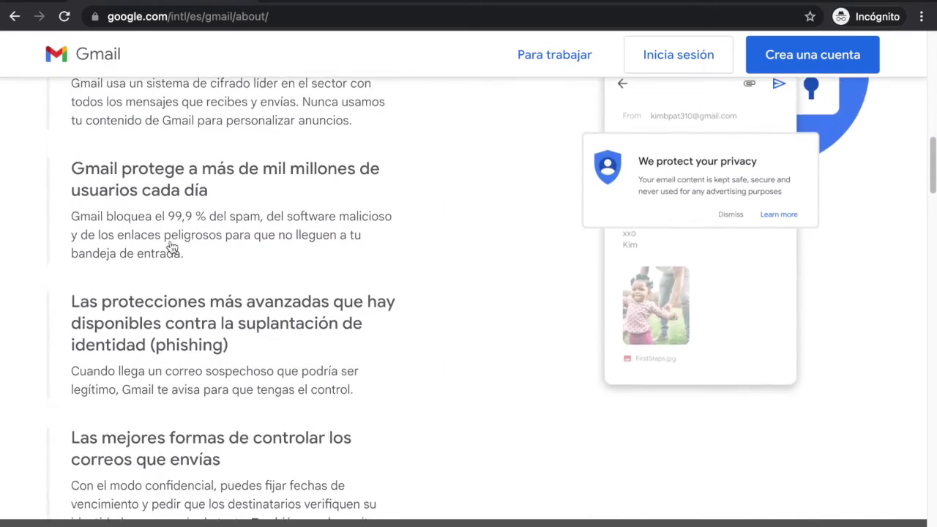
pyautogui.scroll(-10, 170, 248)
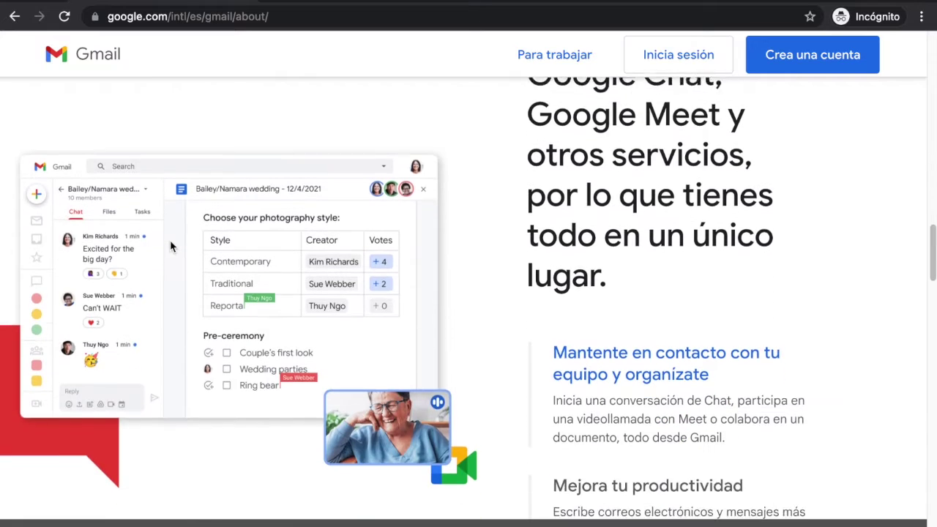
pyautogui.scroll(-5, 170, 246)
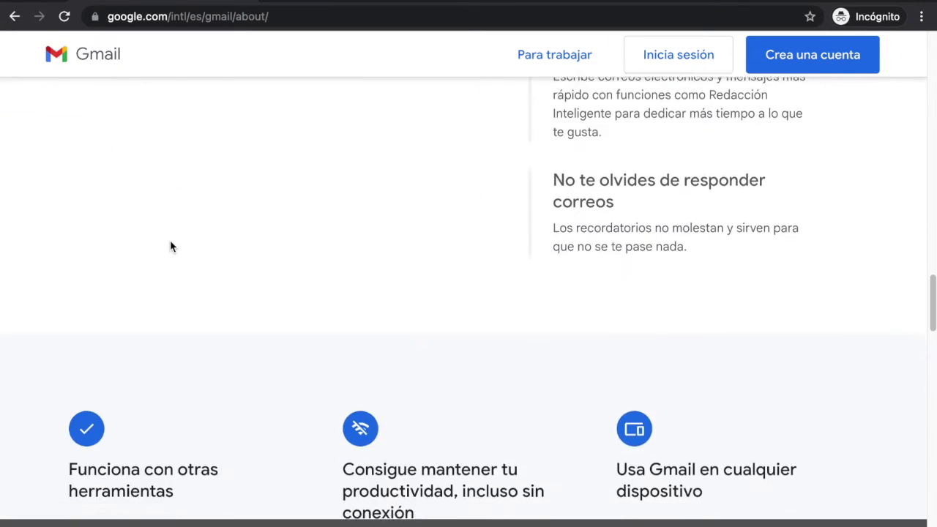
pyautogui.scroll(-2, 170, 246)
pyautogui.scroll(-3, 170, 247)
pyautogui.scroll(-4, 170, 247)
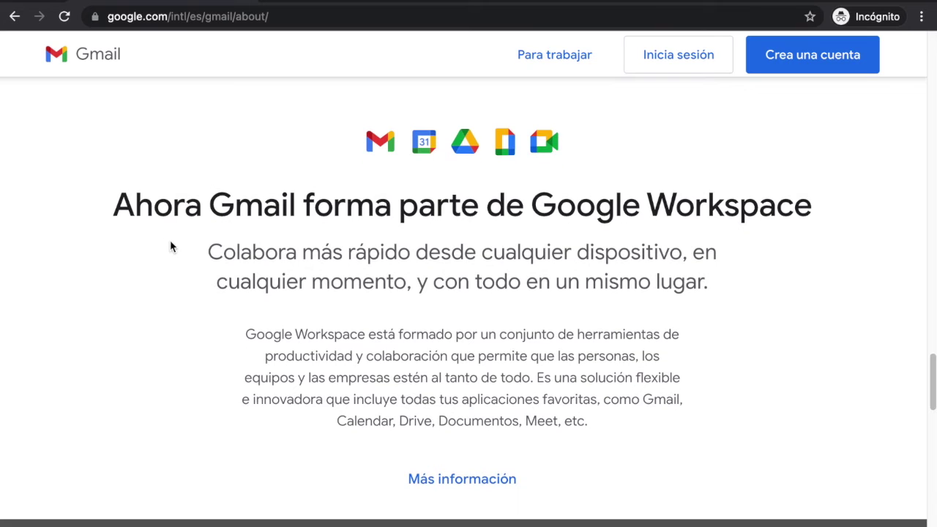
pyautogui.scroll(-6, 170, 246)
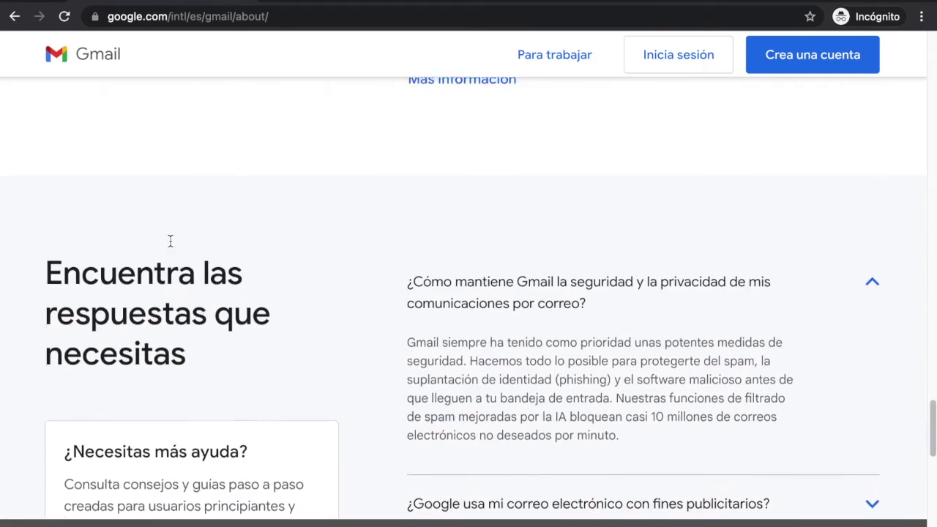
pyautogui.scroll(7, 170, 242)
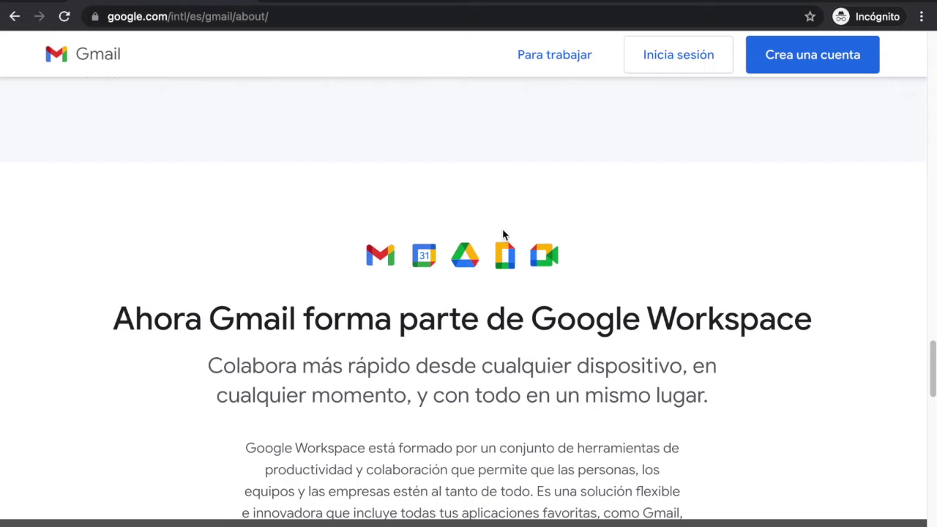
pyautogui.scroll(-10, 155, 160)
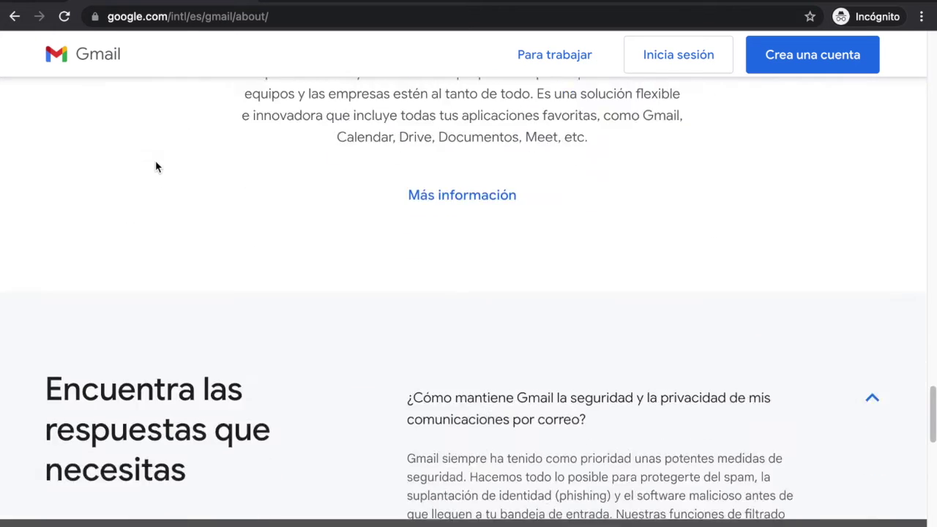
pyautogui.scroll(-5, 155, 160)
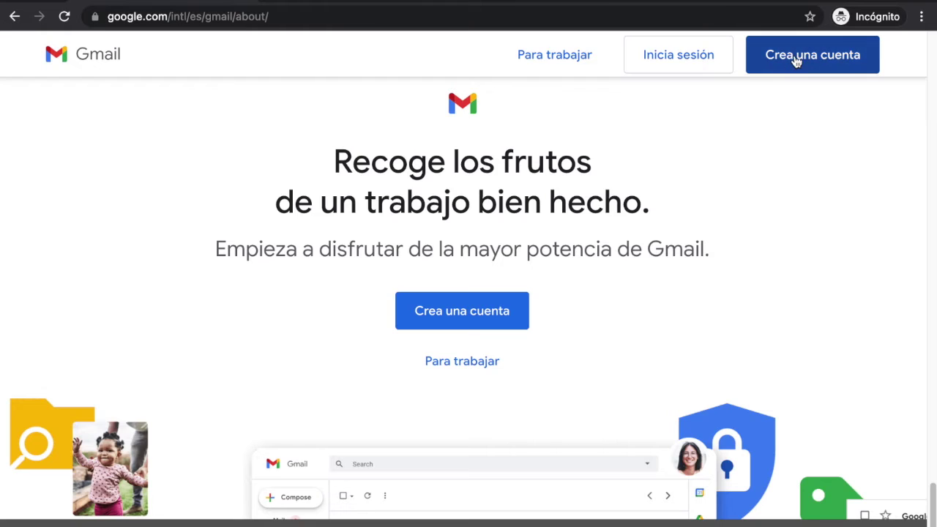
# Start a new Google account and enter 'Taller Nuevas Tecnologías' as the first name.
pyautogui.click(834, 63)
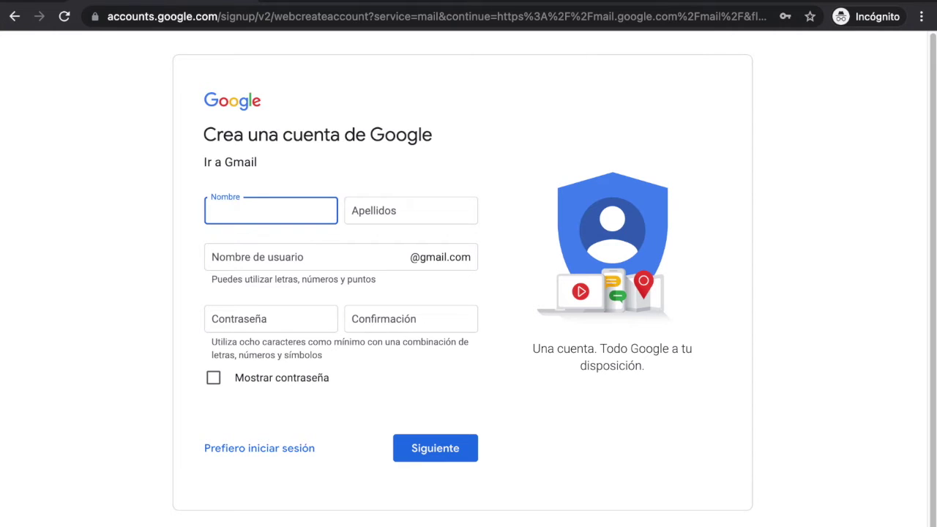
pyautogui.click(474, 110)
pyautogui.click(298, 211)
pyautogui.write('Taller Nuevas Tecnolog')
pyautogui.press('BackSpace')
pyautogui.write('ogías')
pyautogui.press('Tab')
pyautogui.press('Tab')
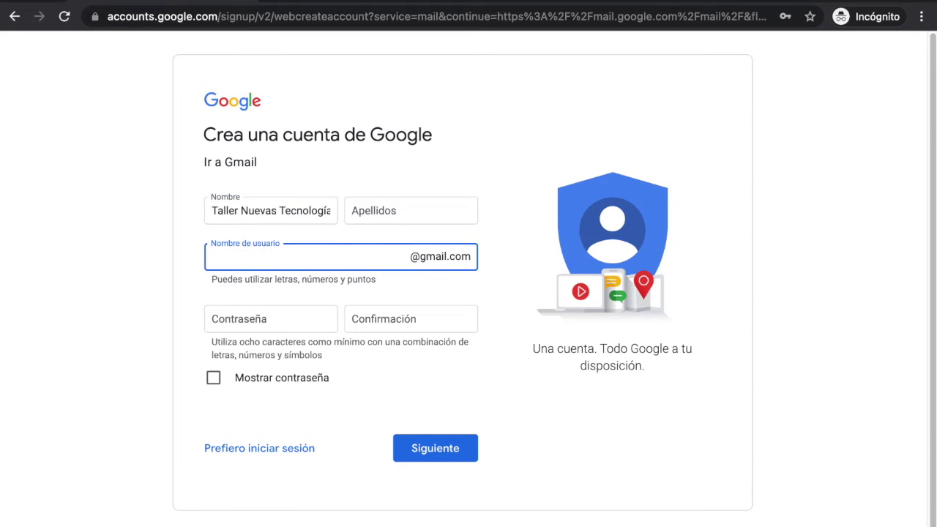
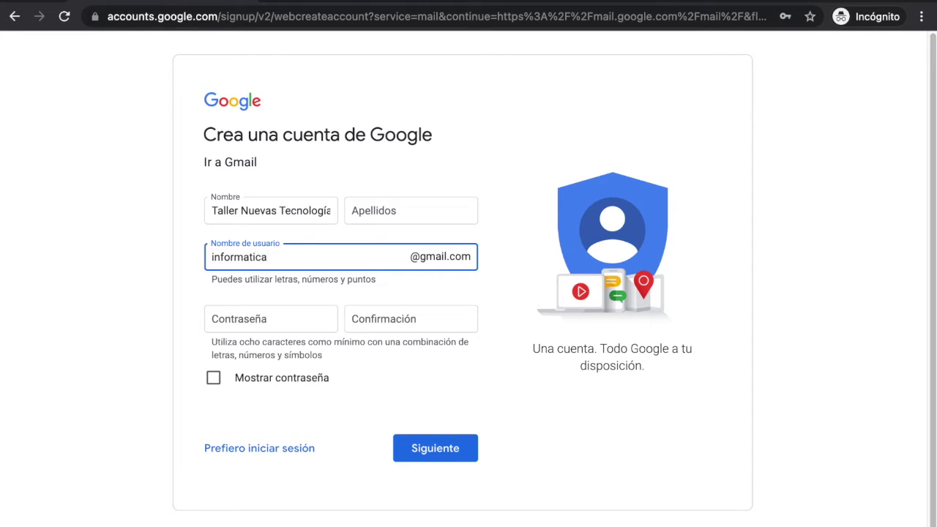
# Try a couple of usernames; the last one is flagged as already taken.
pyautogui.press('Tab')
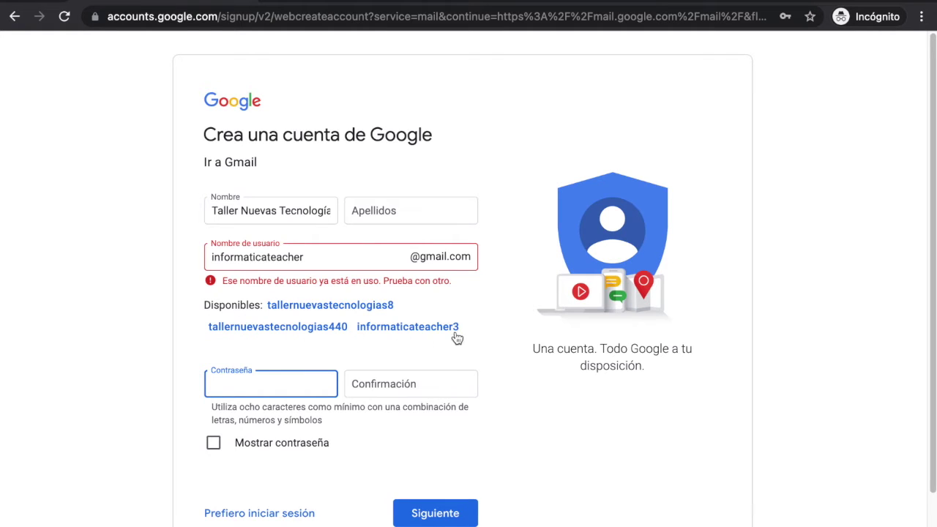
# Replace the rejected username with new variants and dismiss the saved-passwords popup.
pyautogui.moveTo(331, 261); pyautogui.dragTo(156, 265)
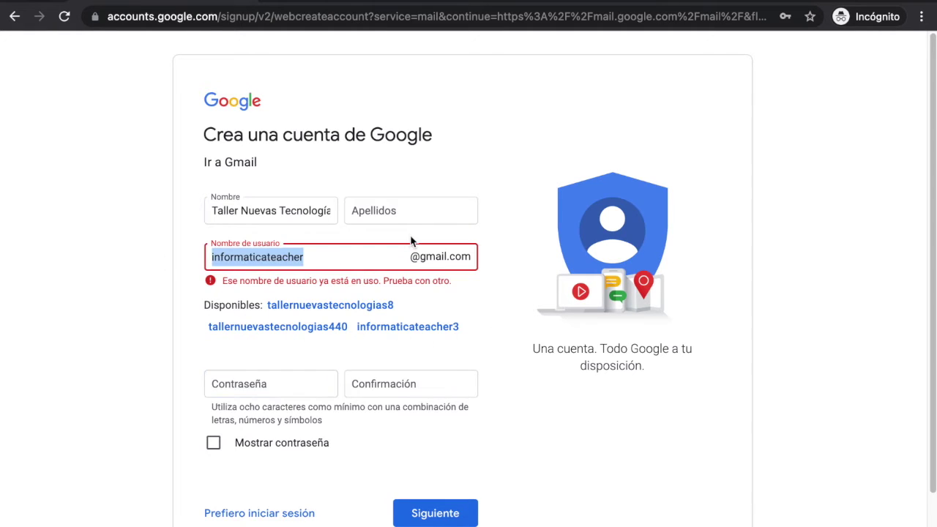
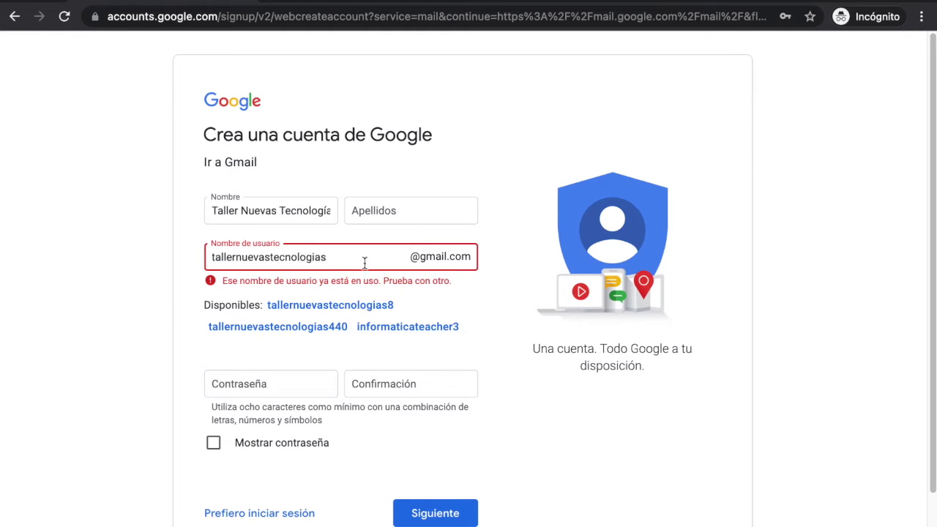
pyautogui.doubleClick(320, 257)
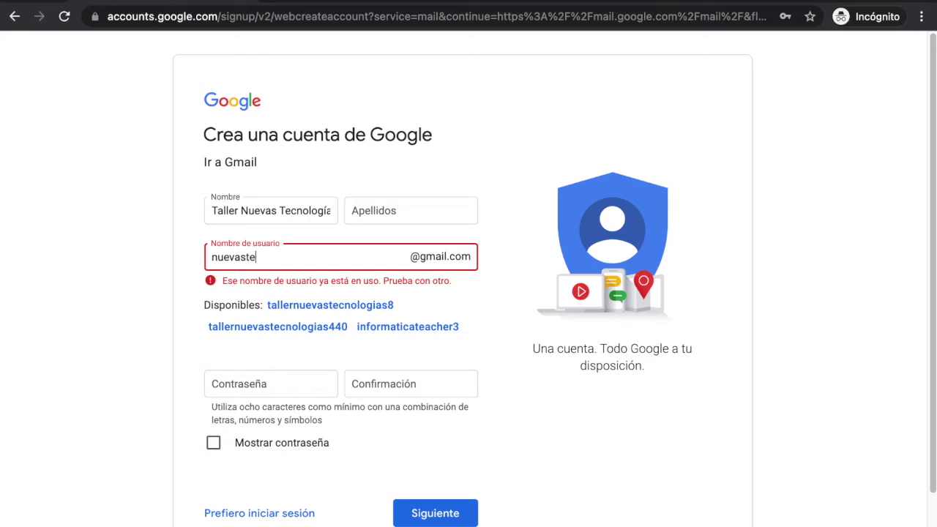
pyautogui.click(288, 378)
pyautogui.click(439, 310)
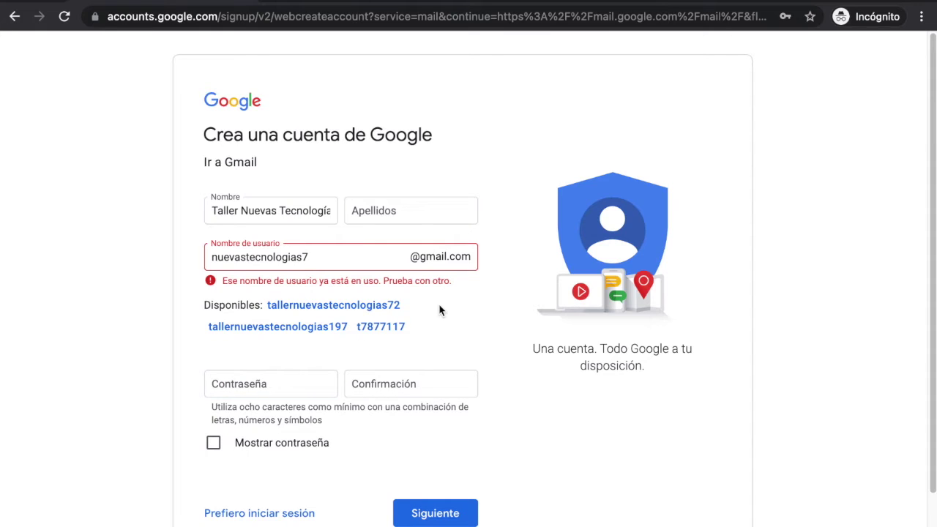
# Change the username's trailing digits, then accept one of the suggested available usernames.
pyautogui.click(314, 257)
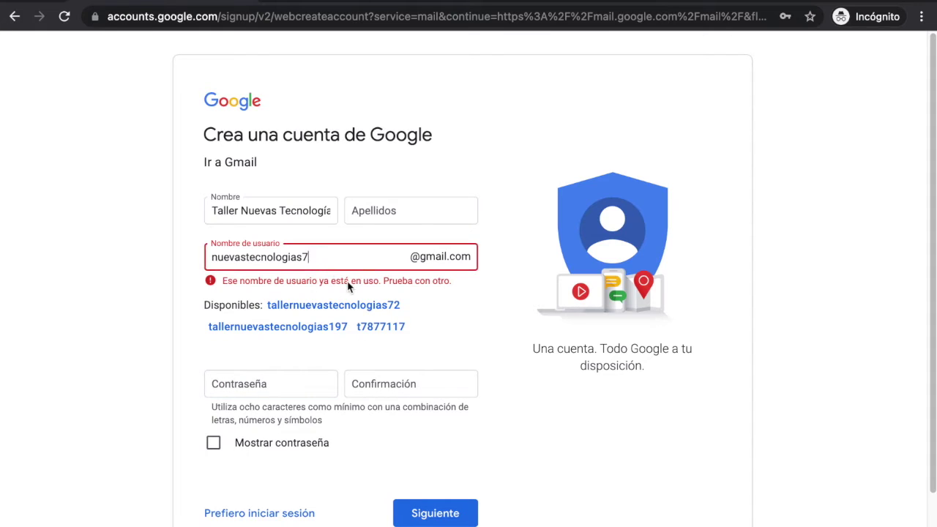
pyautogui.write('88')
pyautogui.press('BackSpace')
pyautogui.press('BackSpace')
pyautogui.write('77')
pyautogui.click(455, 313)
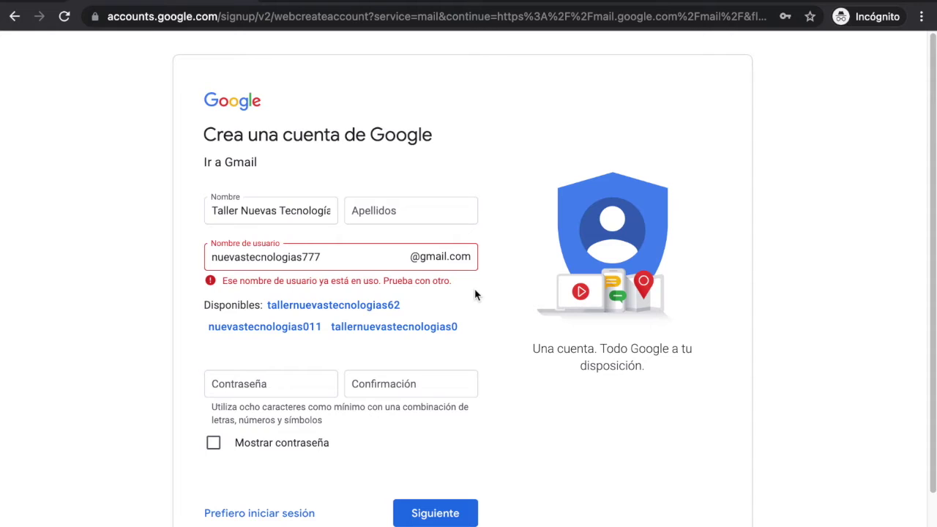
pyautogui.click(420, 331)
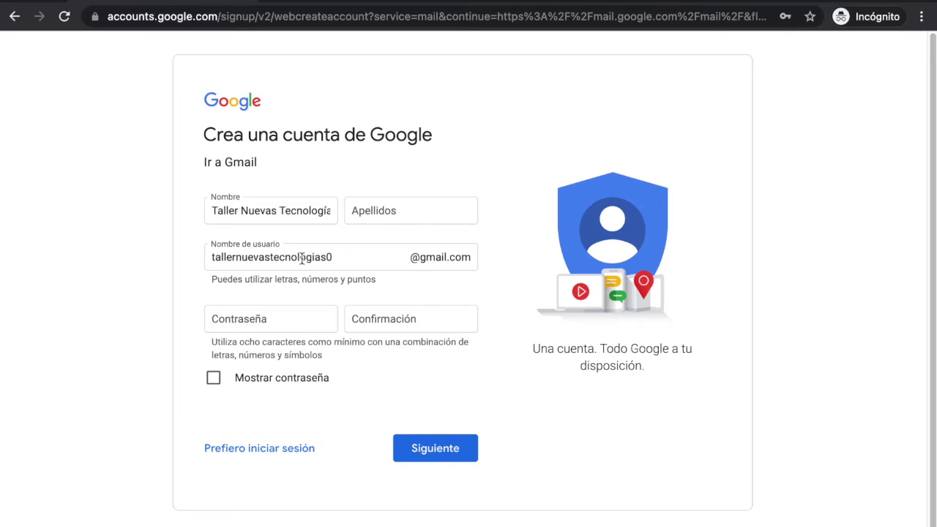
# Fill the password with Chrome's suggested one and type it again in Confirmación.
pyautogui.click(264, 322)
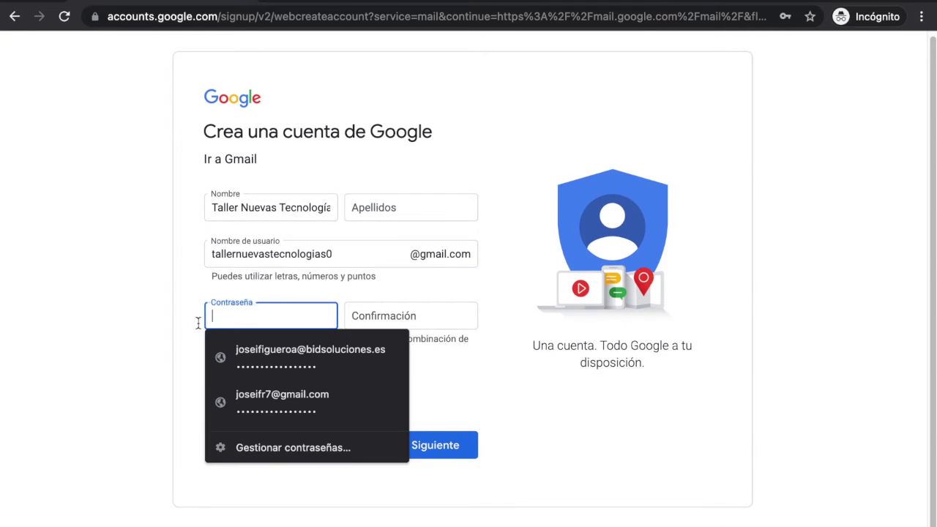
pyautogui.click(115, 254)
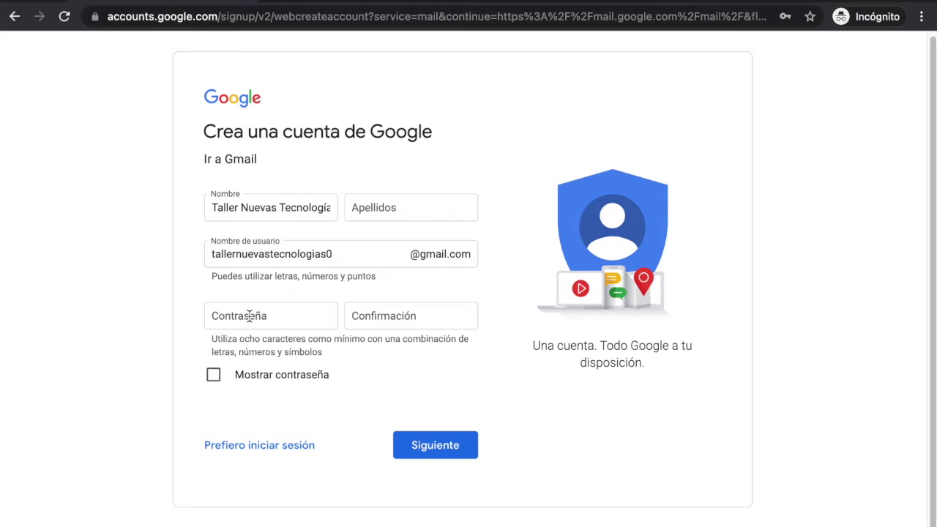
pyautogui.click(249, 315)
pyautogui.click(266, 344)
pyautogui.press('Tab')
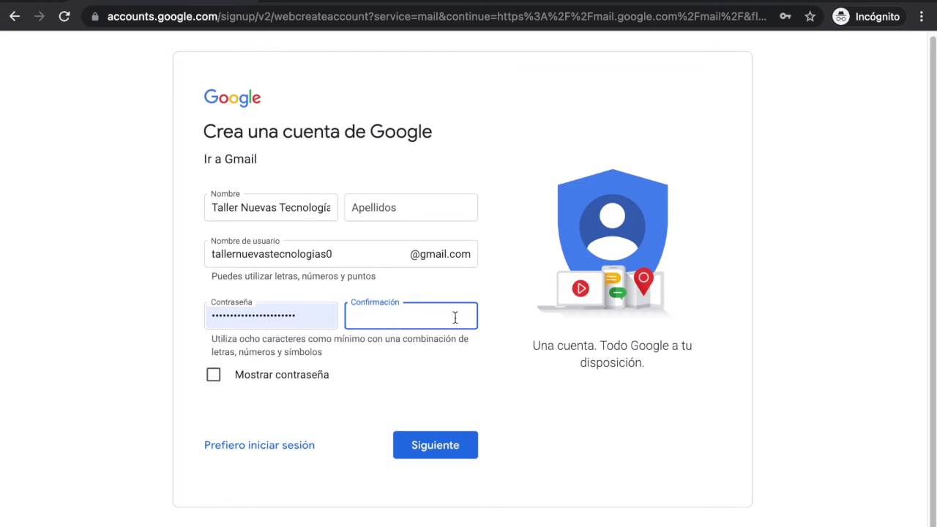
pyautogui.write('••••••••••••••••••••')
pyautogui.write('••')
# Complete the missing field and continue to the personal-details welcome page.
pyautogui.moveTo(211, 339); pyautogui.dragTo(454, 356)
pyautogui.click(406, 346)
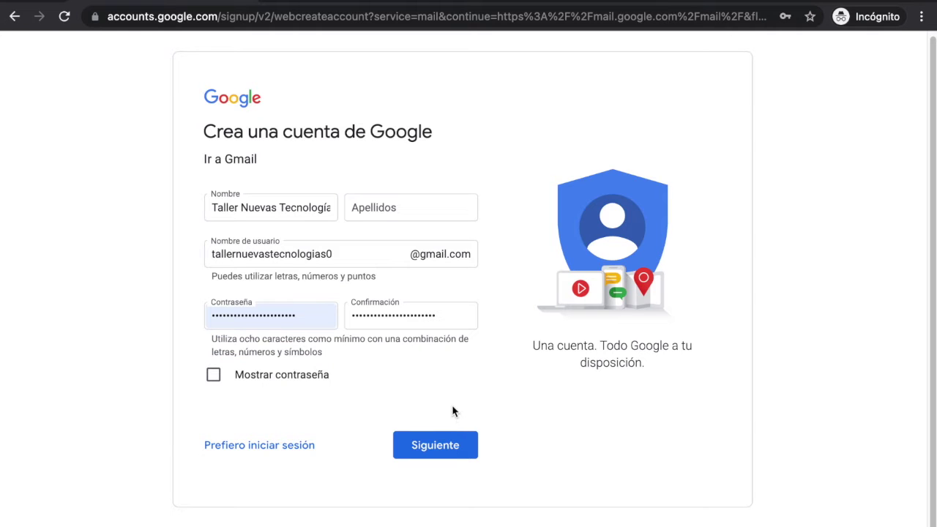
pyautogui.click(451, 451)
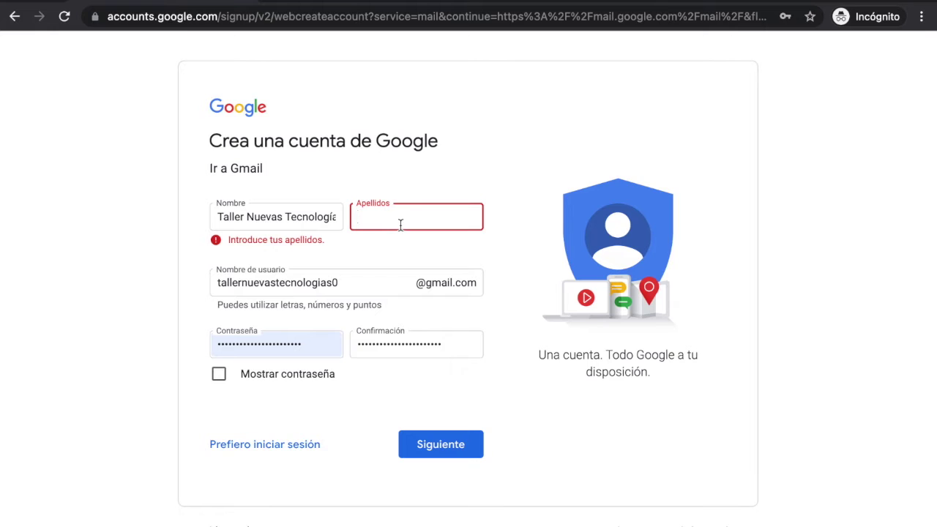
pyautogui.write('0')
pyautogui.click(450, 448)
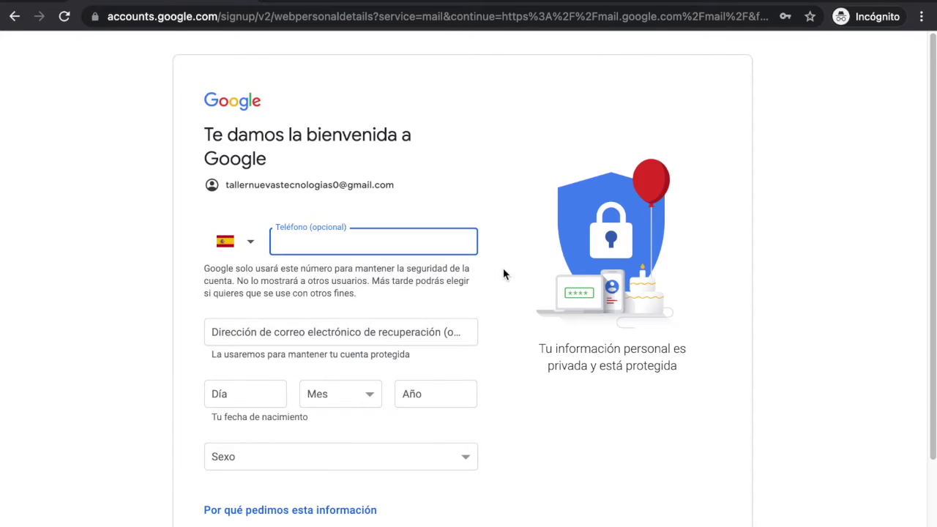
# Look at the recovery email field, then try continuing without a birth date.
pyautogui.scroll(-1, 500, 282)
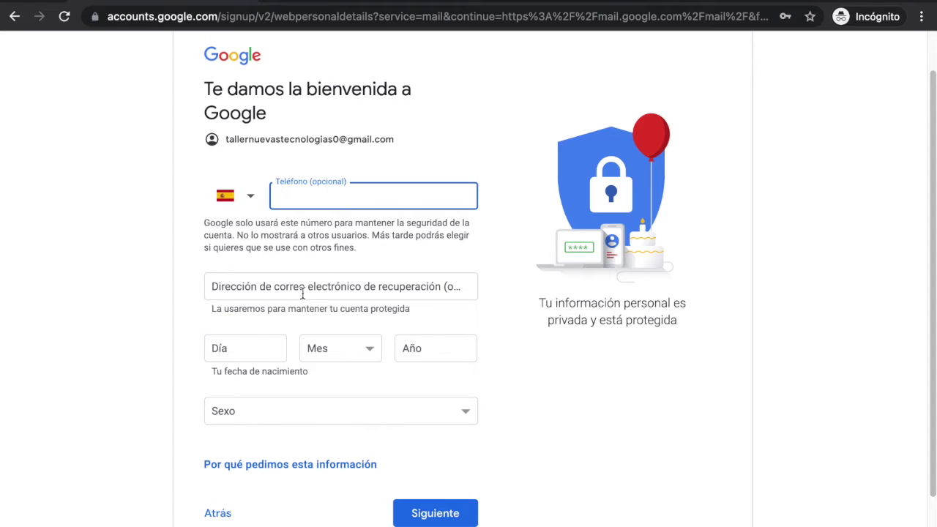
pyautogui.click(286, 288)
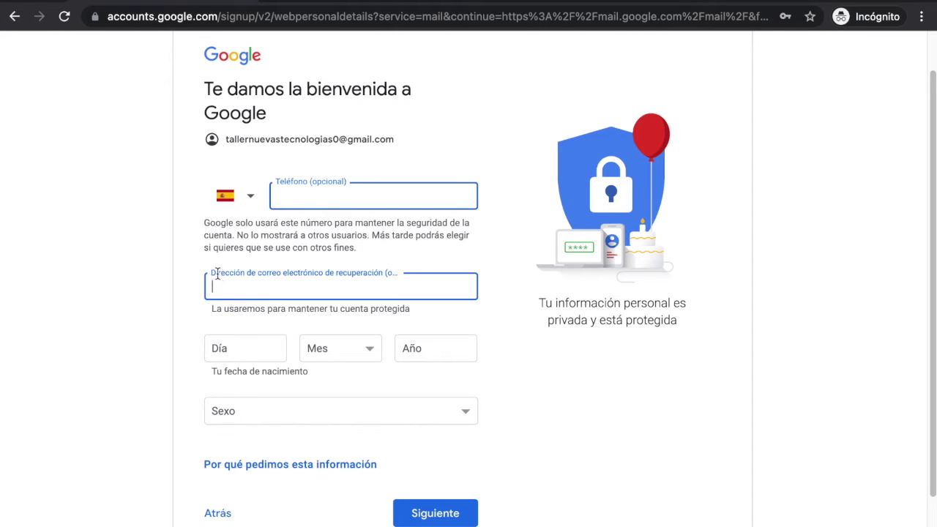
pyautogui.click(490, 247)
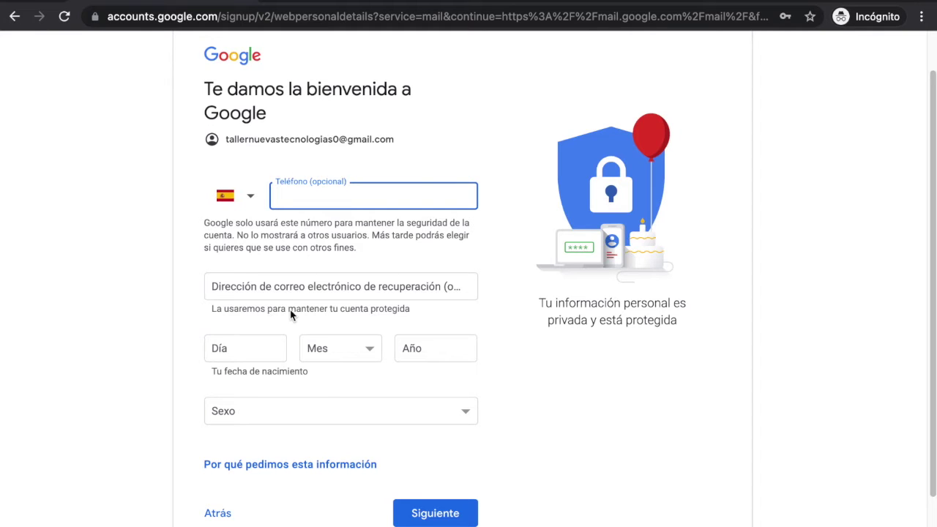
pyautogui.click(402, 286)
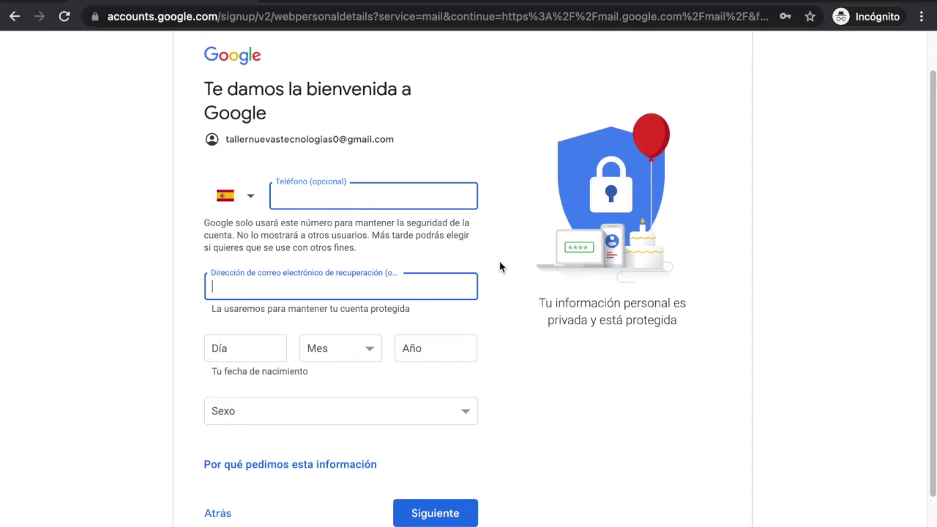
pyautogui.click(238, 350)
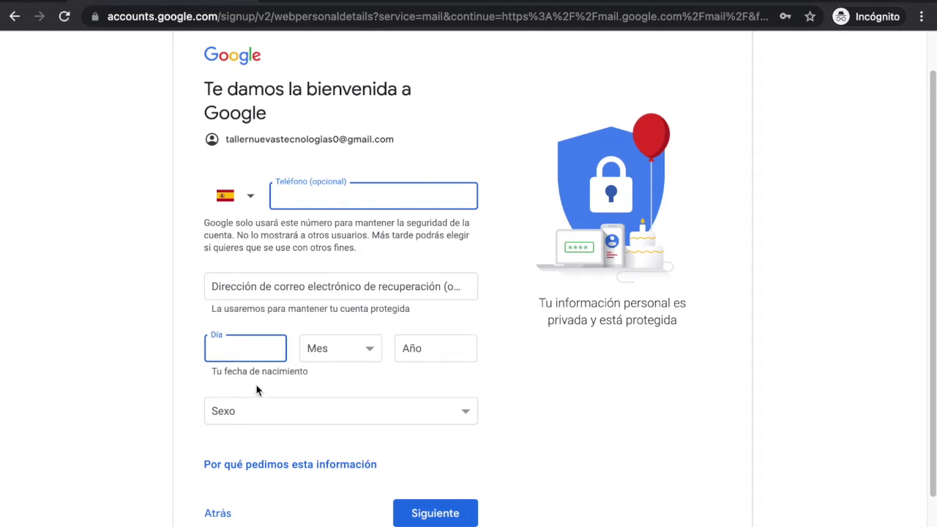
pyautogui.click(420, 511)
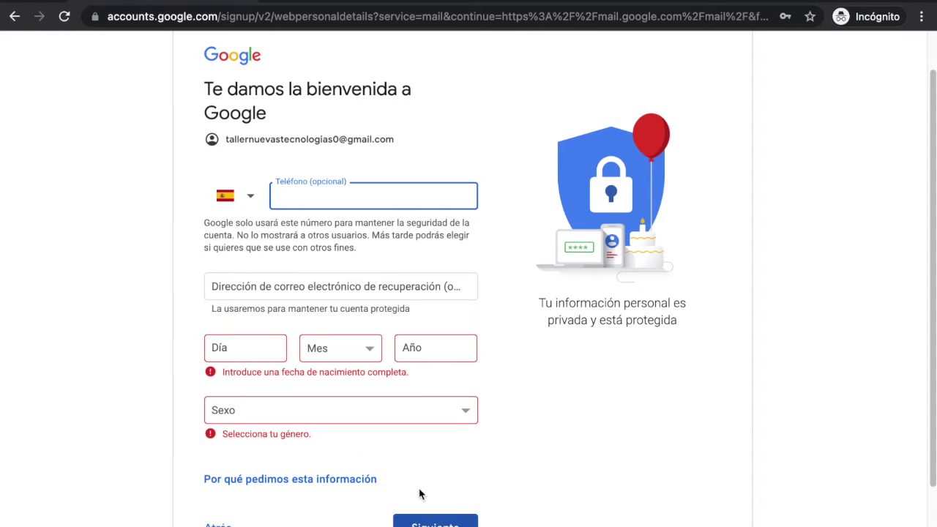
# Enter the birth date as 1 Enero 1990.
pyautogui.click(254, 348)
pyautogui.write('1')
pyautogui.click(331, 349)
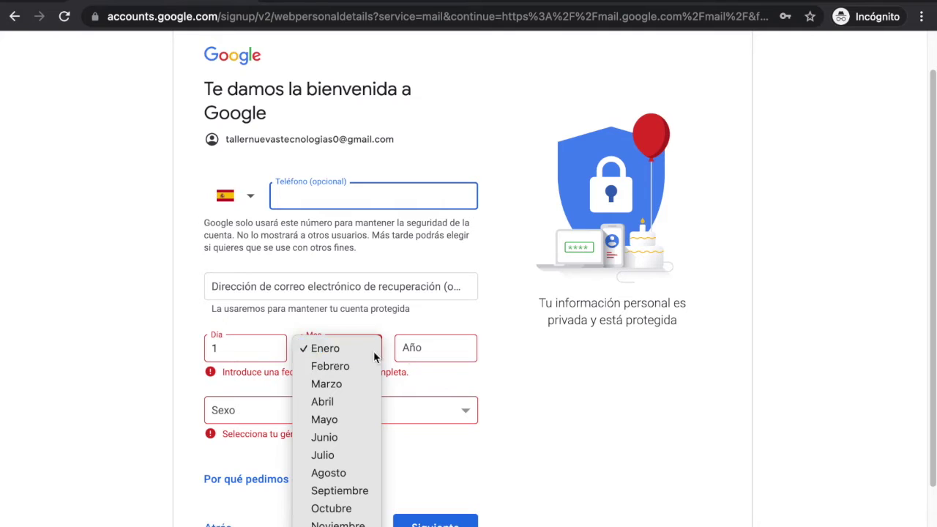
pyautogui.click(373, 350)
pyautogui.click(424, 349)
pyautogui.write('1909')
pyautogui.press('BackSpace')
pyautogui.press('BackSpace')
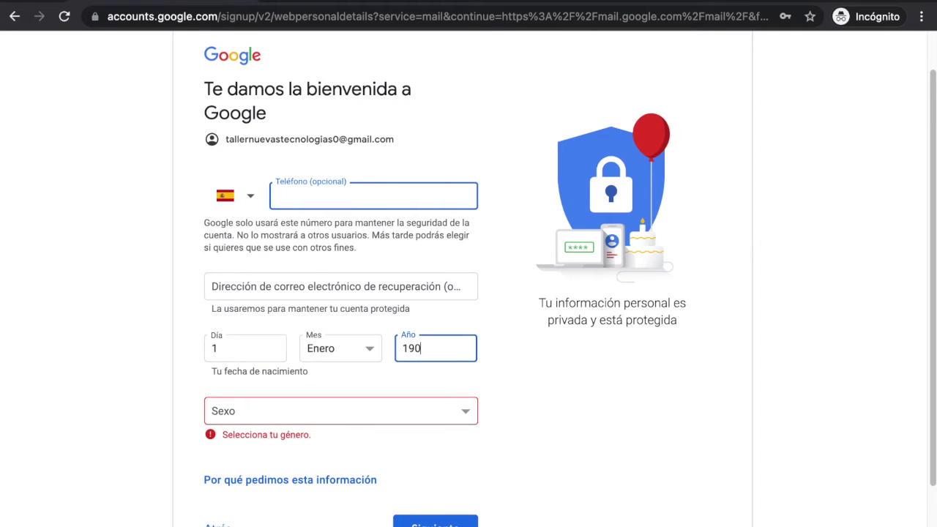
pyautogui.write('90')
# Set gender to Prefiero no decirlo and submit the personal details.
pyautogui.click(382, 412)
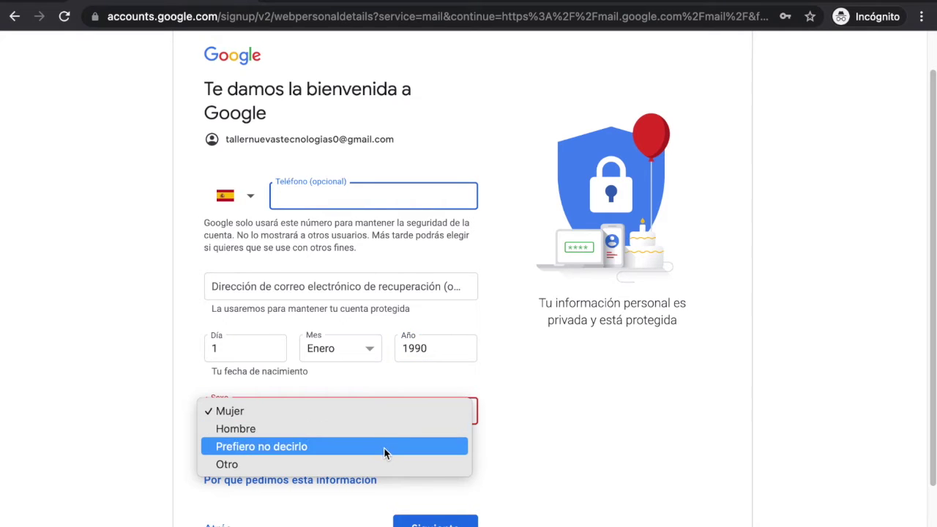
pyautogui.click(384, 447)
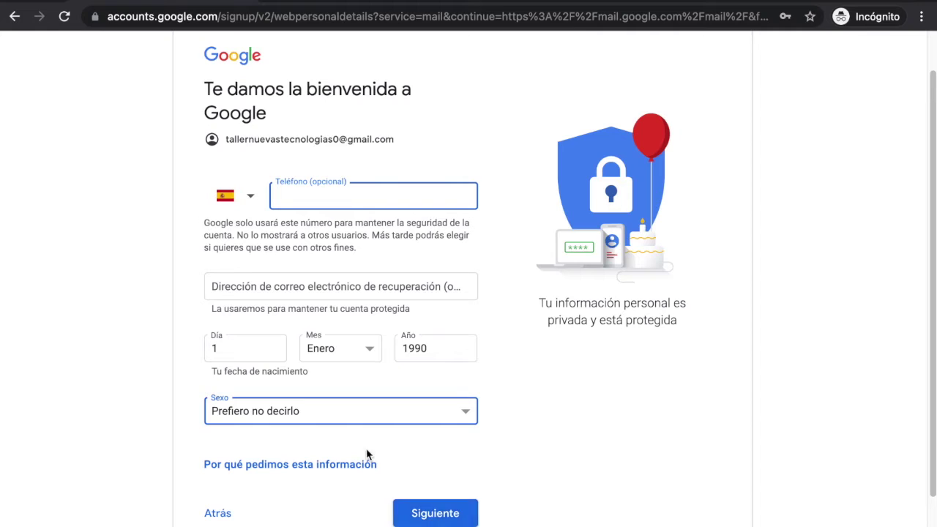
pyautogui.click(362, 412)
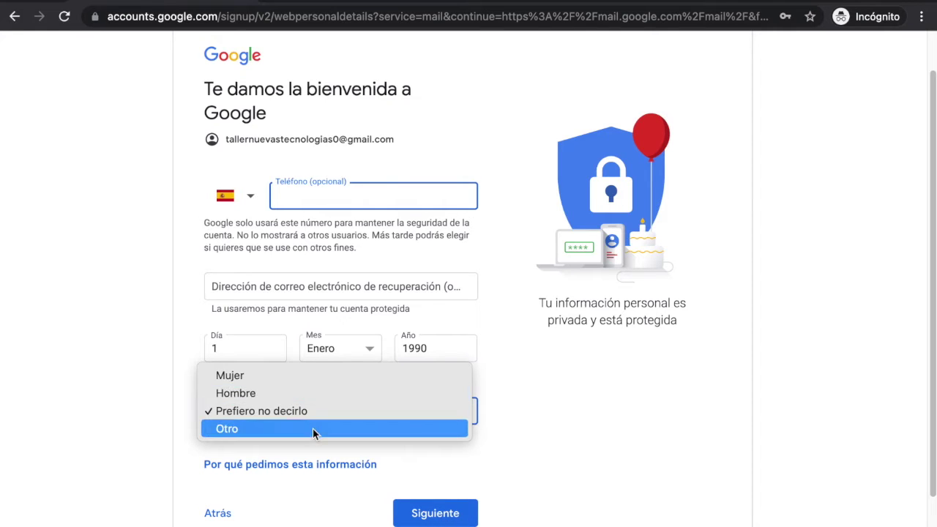
pyautogui.click(152, 354)
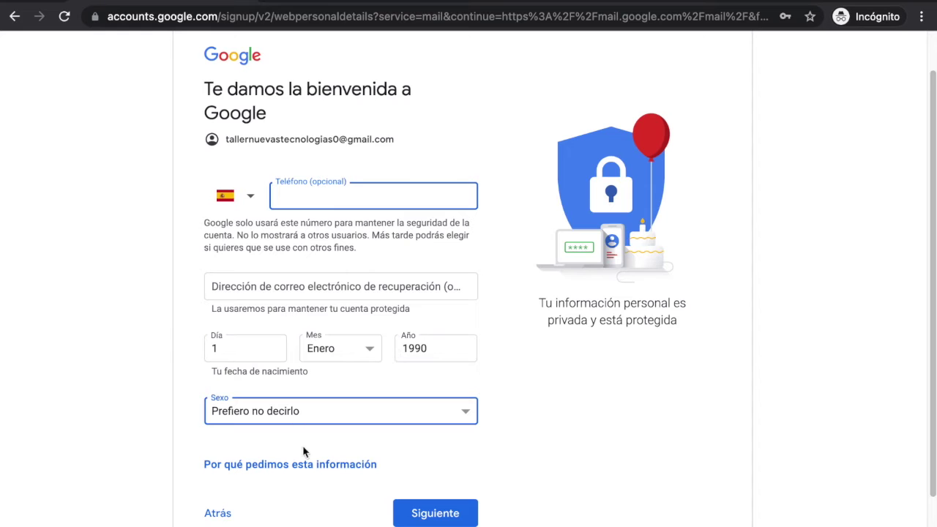
pyautogui.click(434, 511)
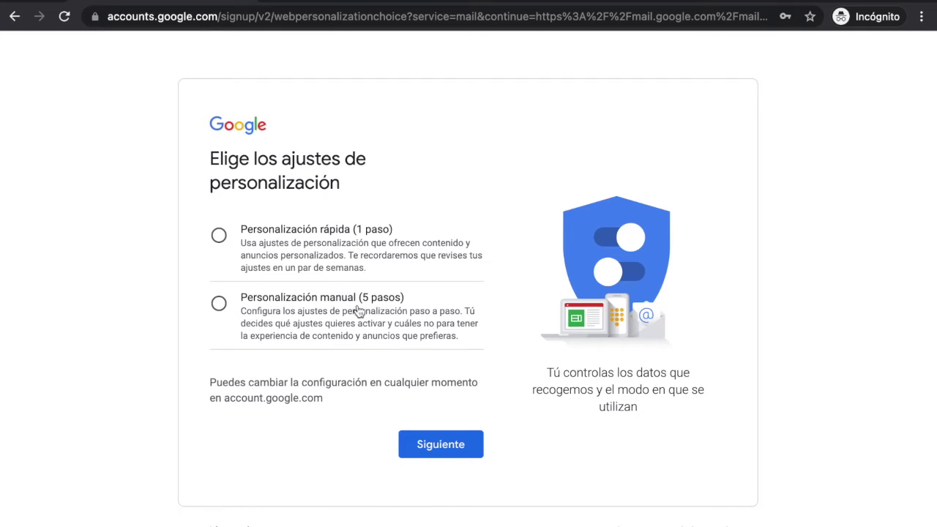
# Choose Personalización rápida, confirm the cookie settings and accept Google's privacy terms.
pyautogui.click(308, 253)
pyautogui.click(429, 452)
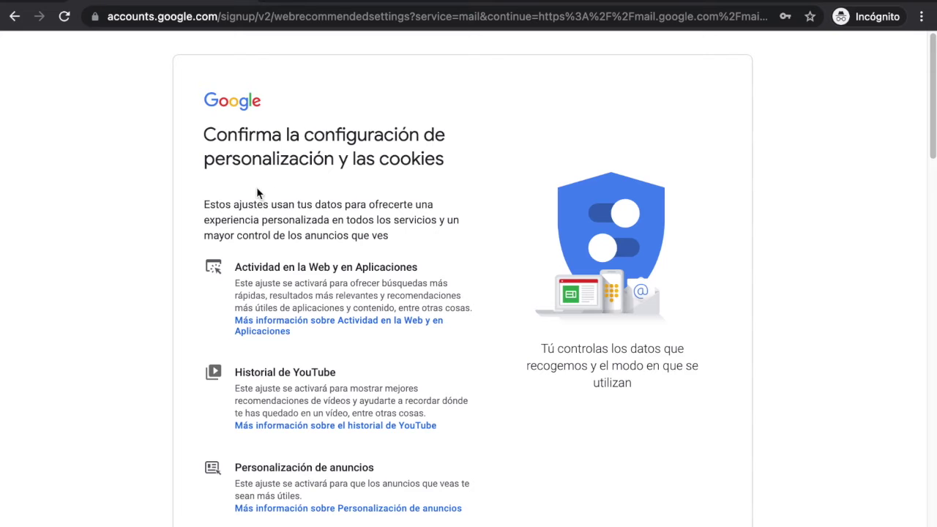
pyautogui.scroll(-3, 428, 196)
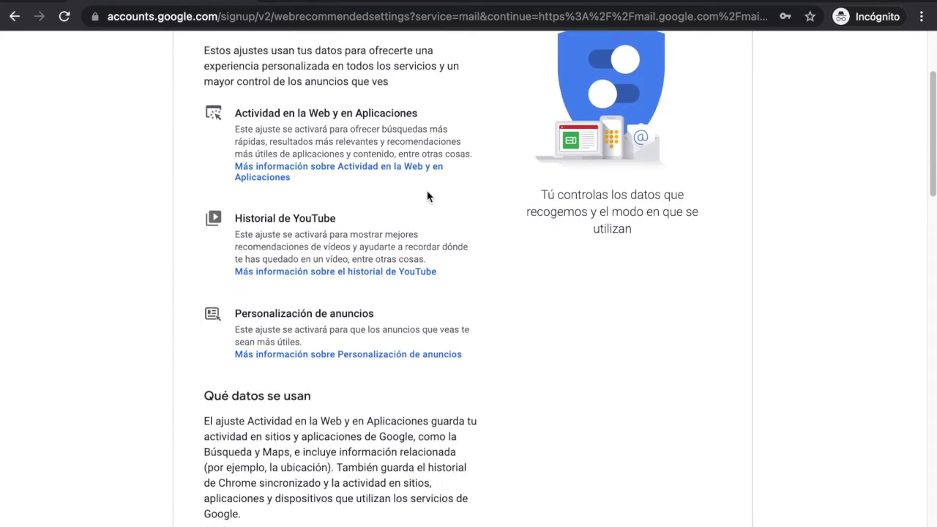
pyautogui.scroll(-10, 428, 196)
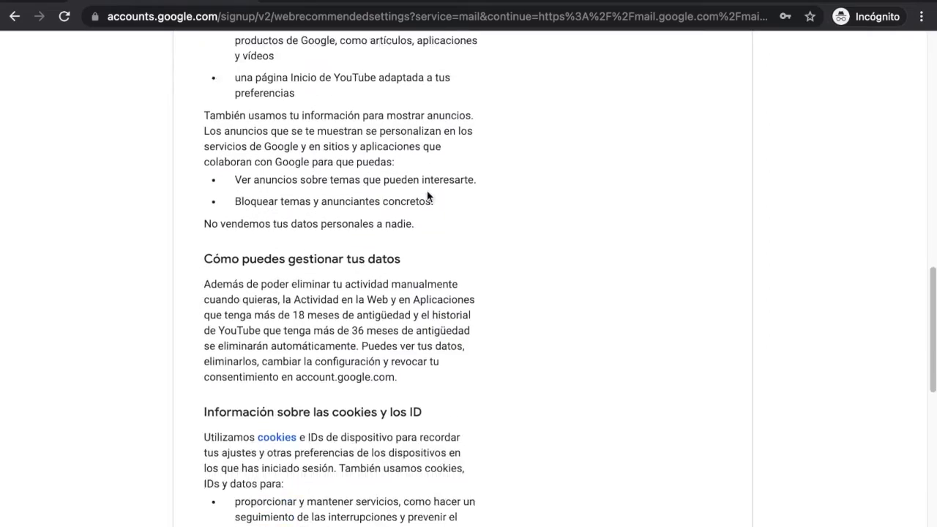
pyautogui.scroll(-5, 428, 196)
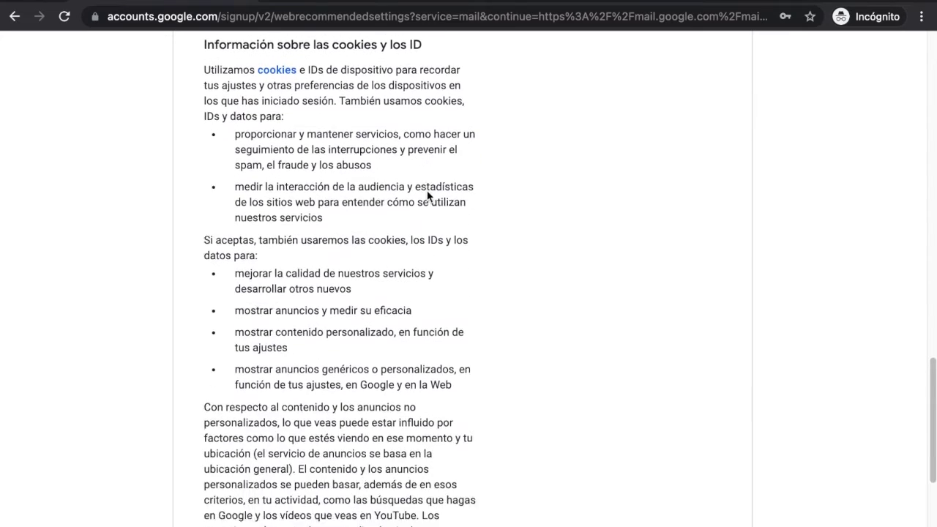
pyautogui.scroll(-4, 428, 196)
pyautogui.click(446, 447)
pyautogui.scroll(-10, 422, 304)
pyautogui.click(453, 445)
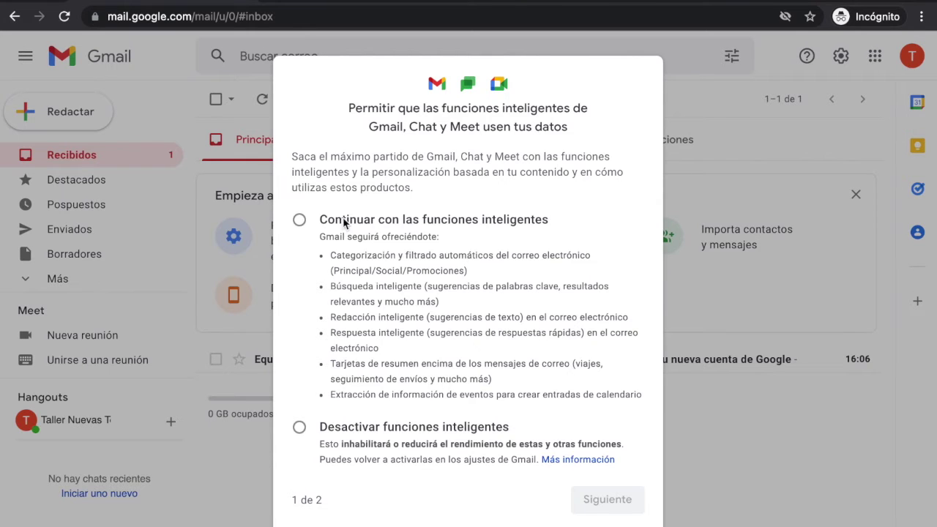
# Keep Gmail smart features on, use limited versions in other products, confirm, and reload Gmail.
pyautogui.click(299, 220)
pyautogui.click(604, 501)
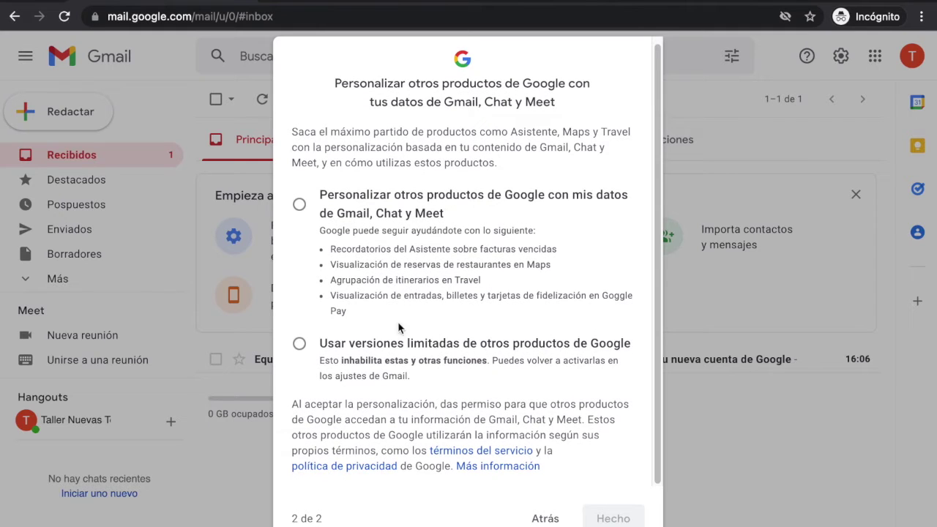
pyautogui.click(299, 344)
pyautogui.click(612, 517)
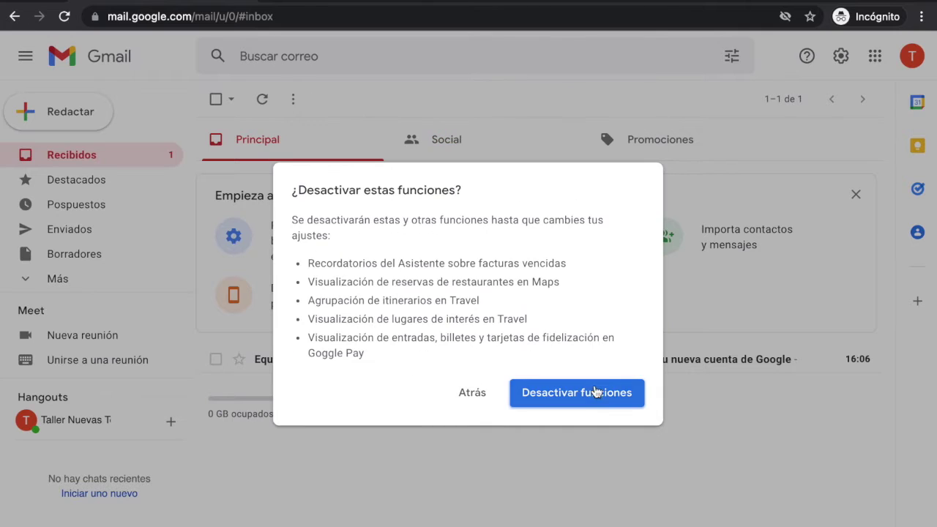
pyautogui.click(466, 393)
pyautogui.click(612, 516)
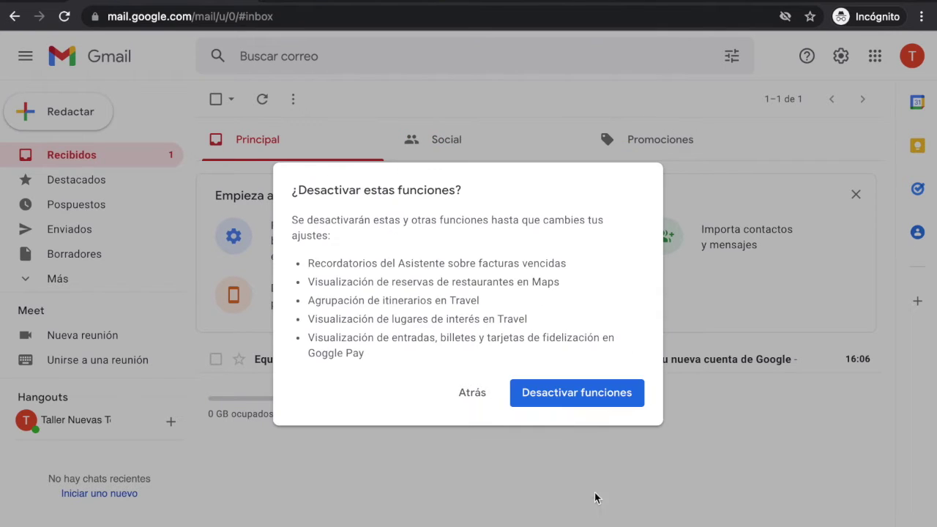
pyautogui.click(577, 391)
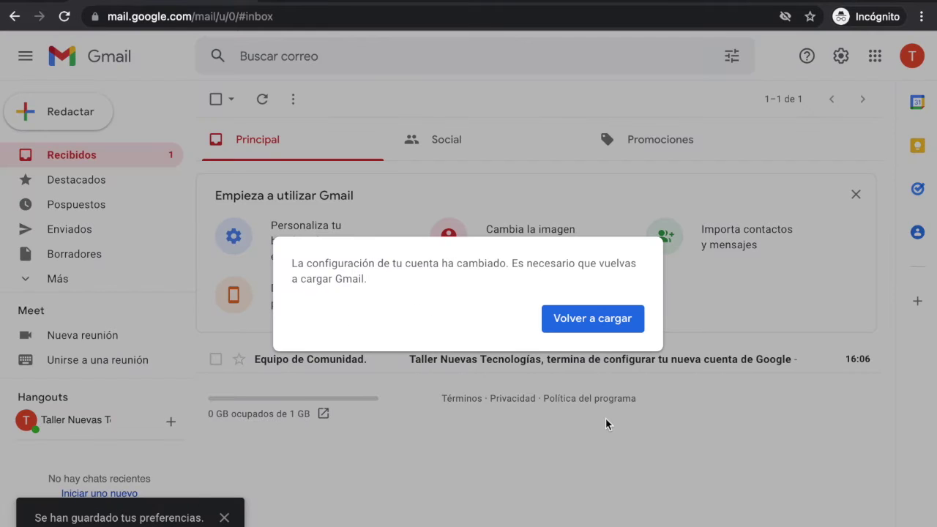
pyautogui.click(605, 318)
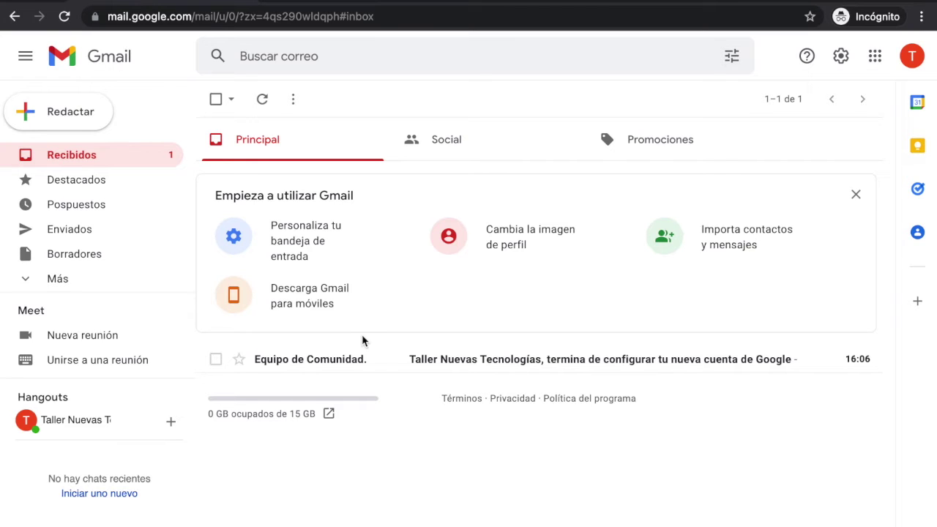
# Read Google's welcome email down to its footer, then return to Recibidos.
pyautogui.moveTo(320, 361)
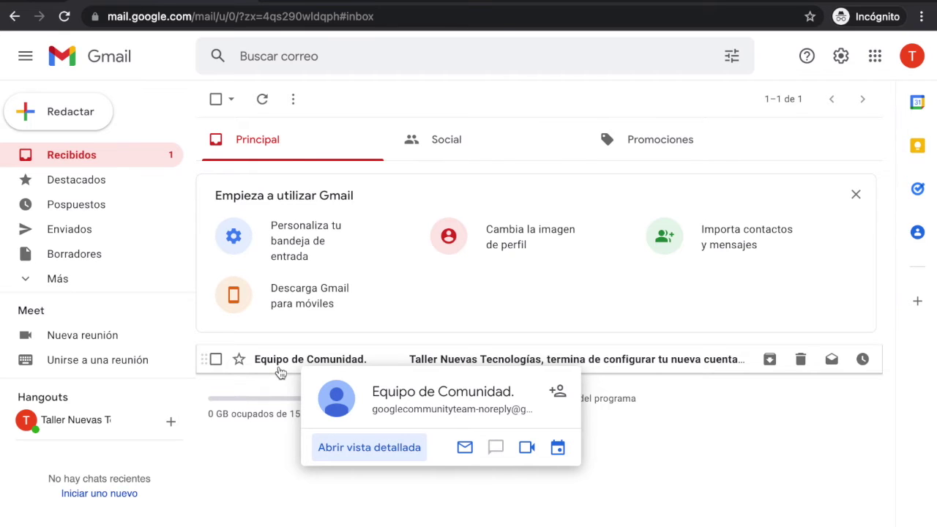
pyautogui.click(280, 368)
pyautogui.scroll(-1, 370, 294)
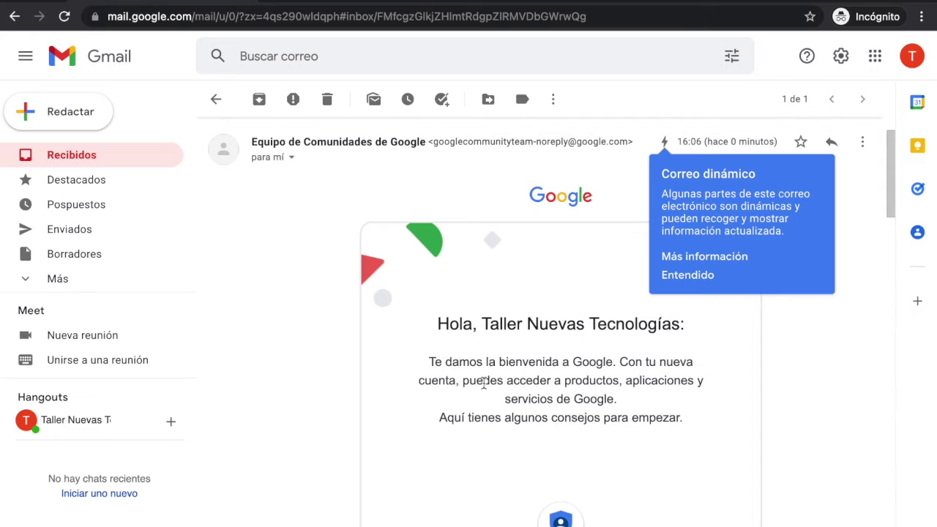
pyautogui.scroll(-5, 457, 366)
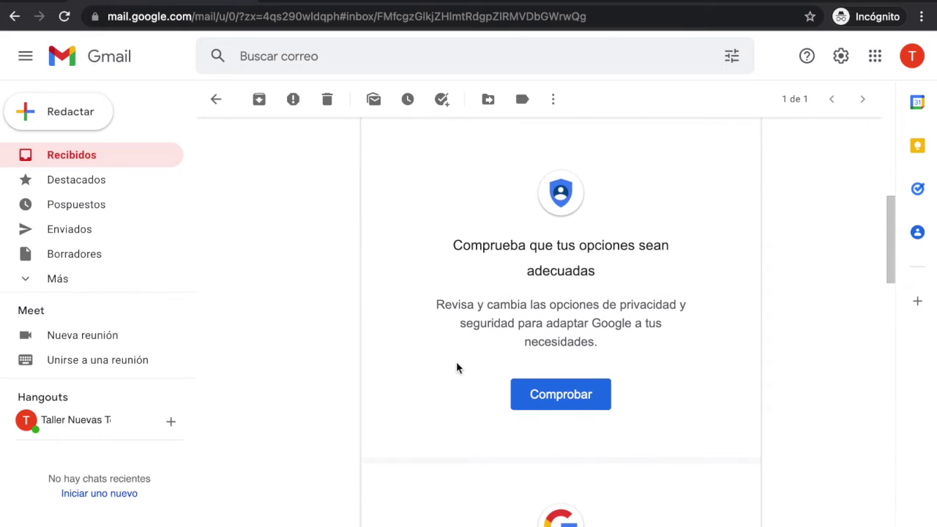
pyautogui.scroll(-4, 505, 287)
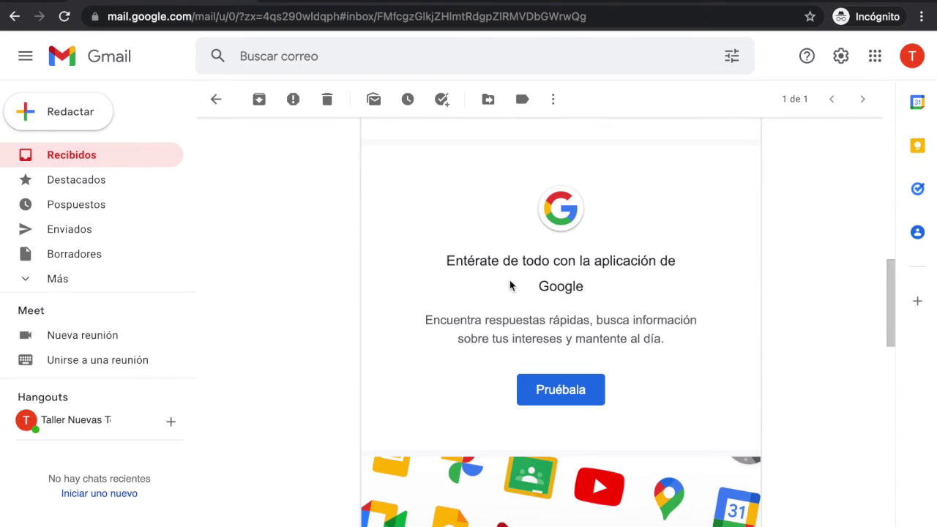
pyautogui.scroll(-6, 589, 316)
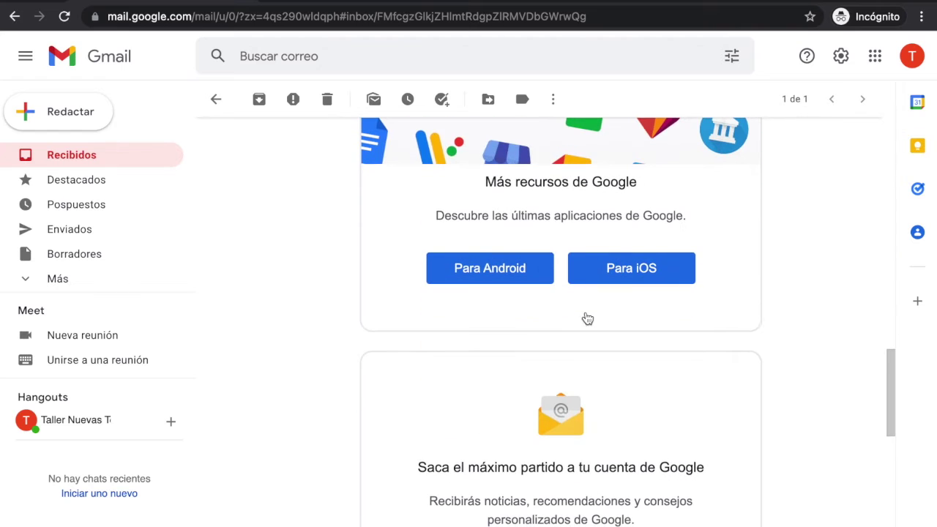
pyautogui.scroll(3, 324, 303)
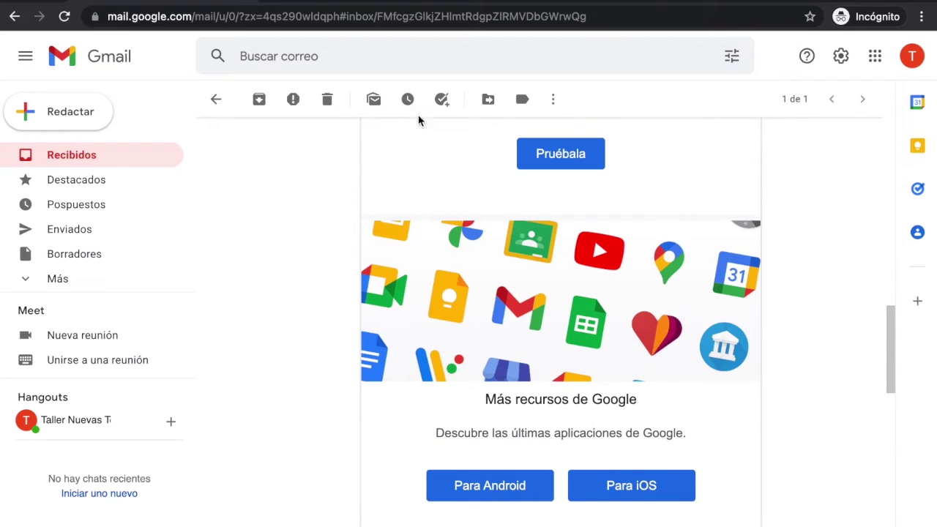
pyautogui.scroll(-1, 559, 366)
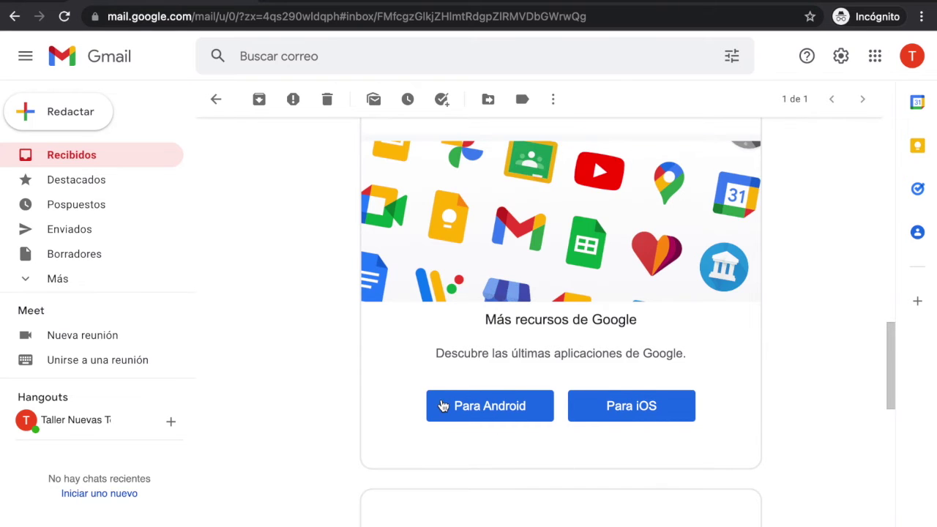
pyautogui.scroll(-5, 443, 404)
pyautogui.scroll(1, 441, 404)
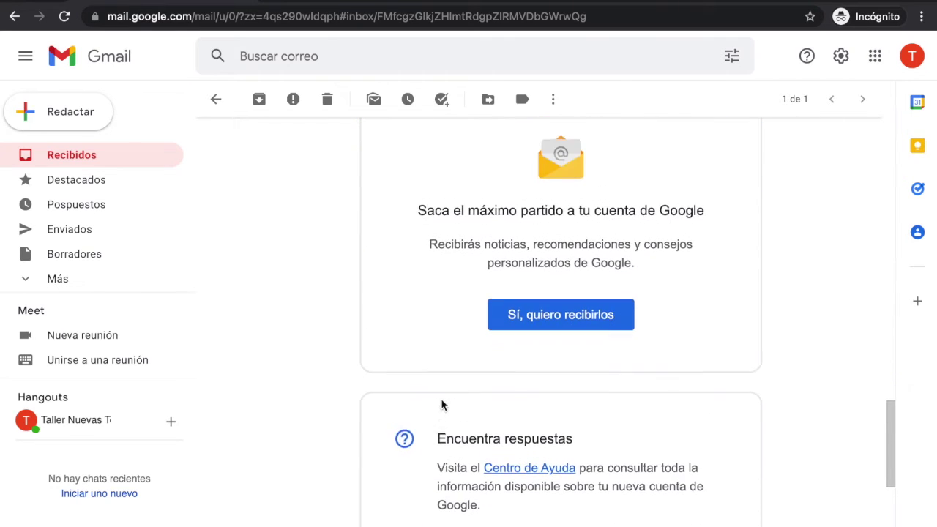
pyautogui.scroll(-4, 362, 329)
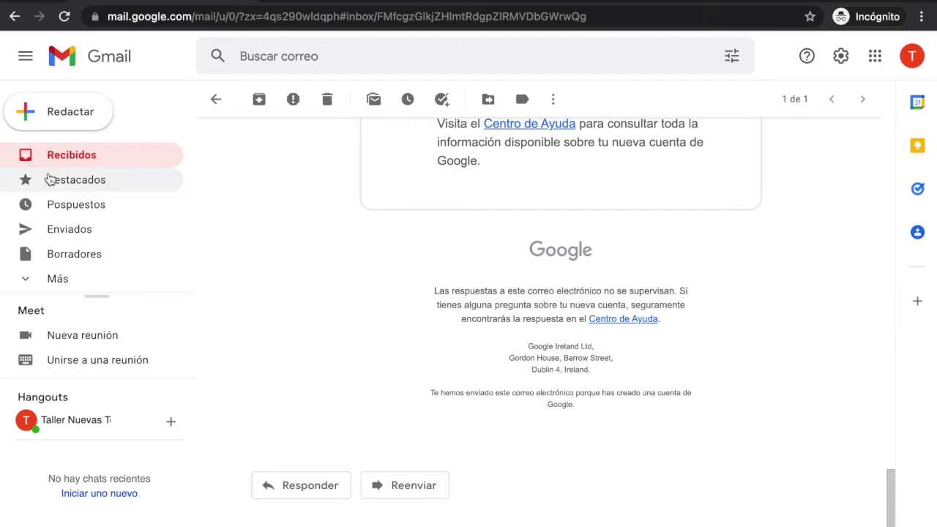
pyautogui.click(82, 160)
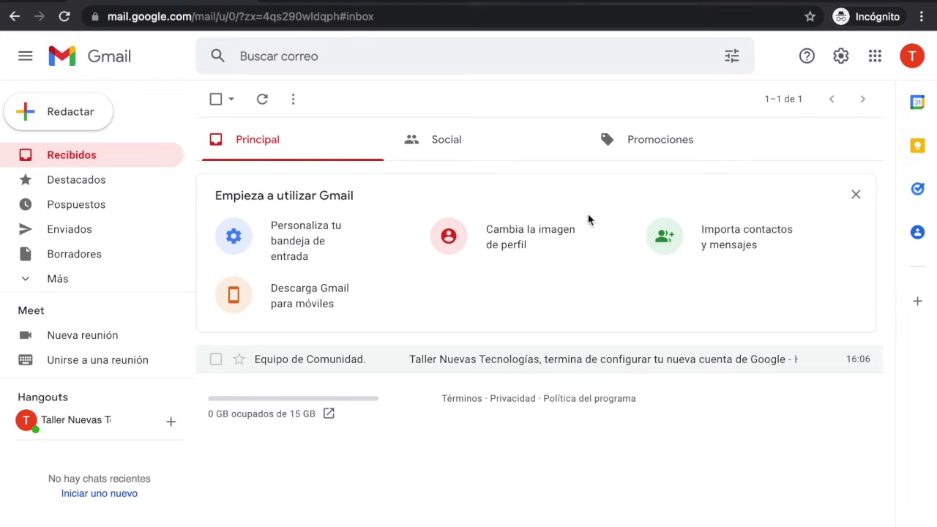
# Try Cómoda and Compacta inbox density, return to Predeterminada, and open the full theme list.
pyautogui.click(272, 262)
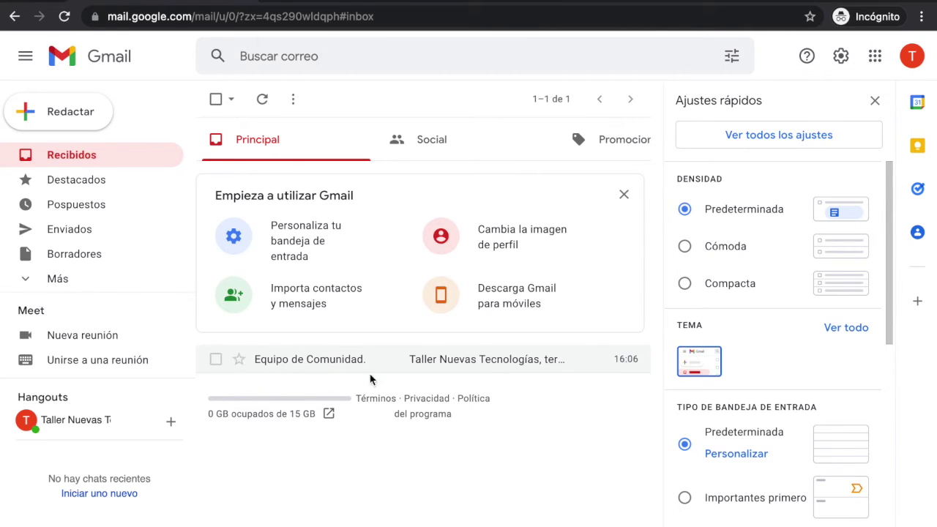
pyautogui.click(684, 246)
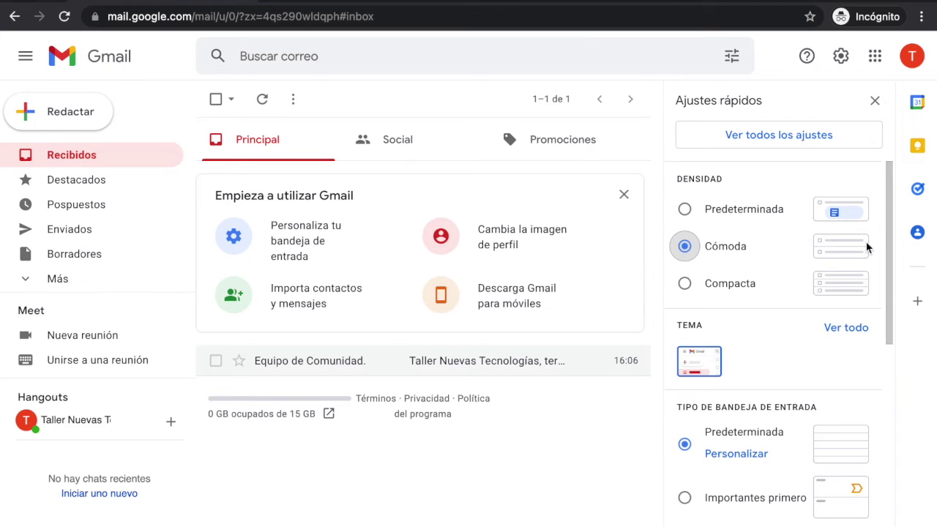
pyautogui.click(684, 283)
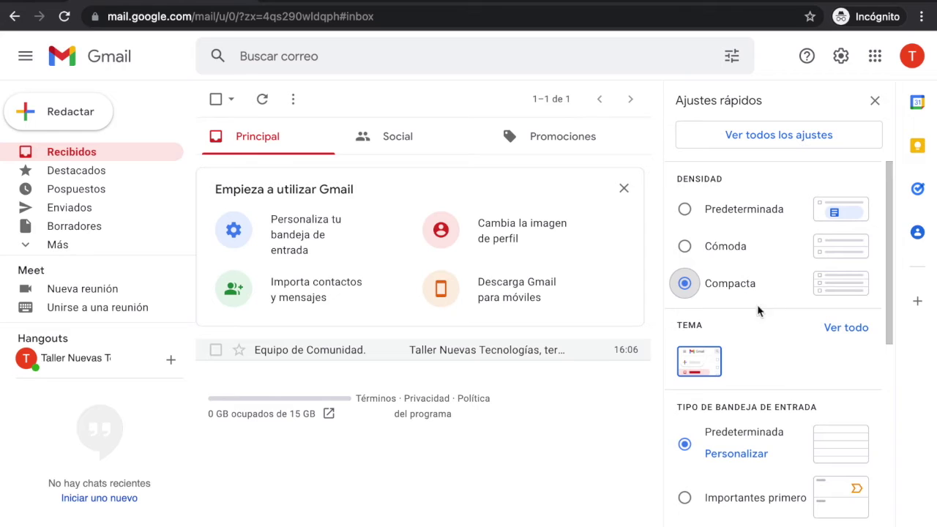
pyautogui.click(684, 210)
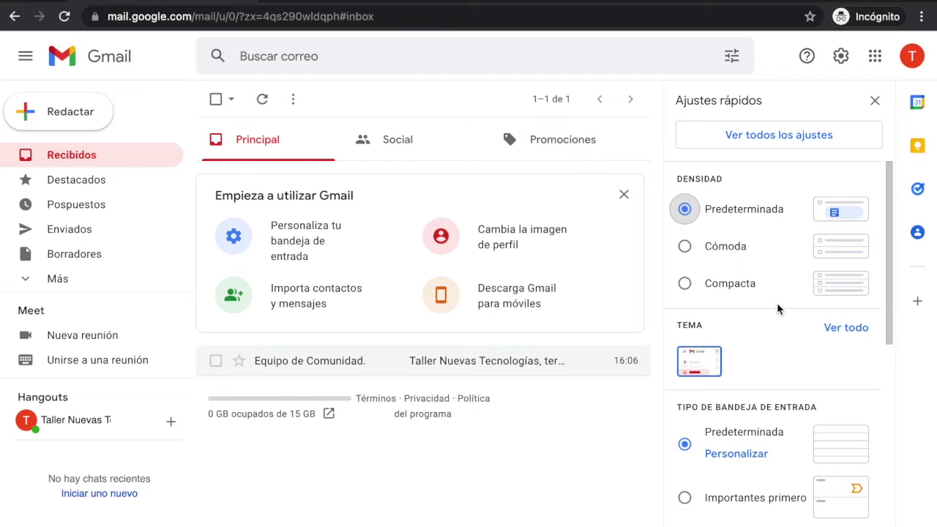
pyautogui.click(836, 328)
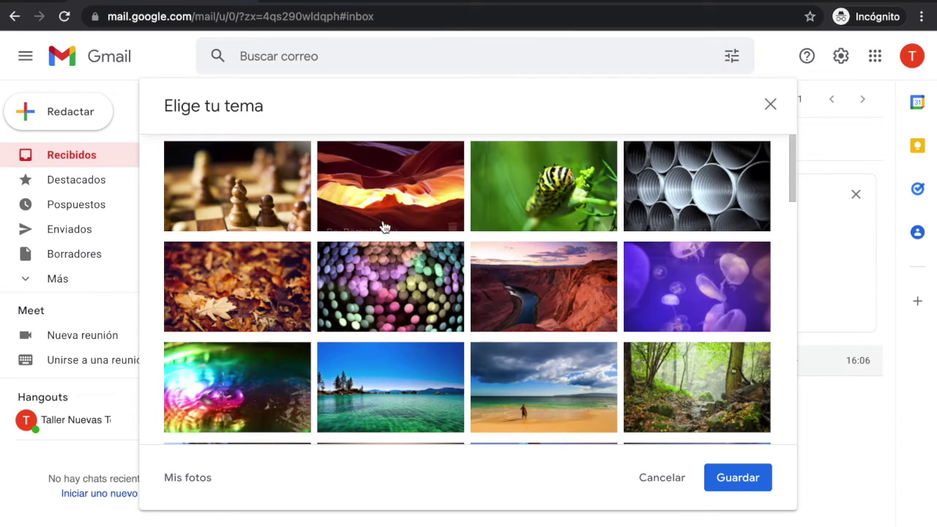
# Browse the theme gallery and preview the yellow Mostaza theme.
pyautogui.scroll(-1, 372, 260)
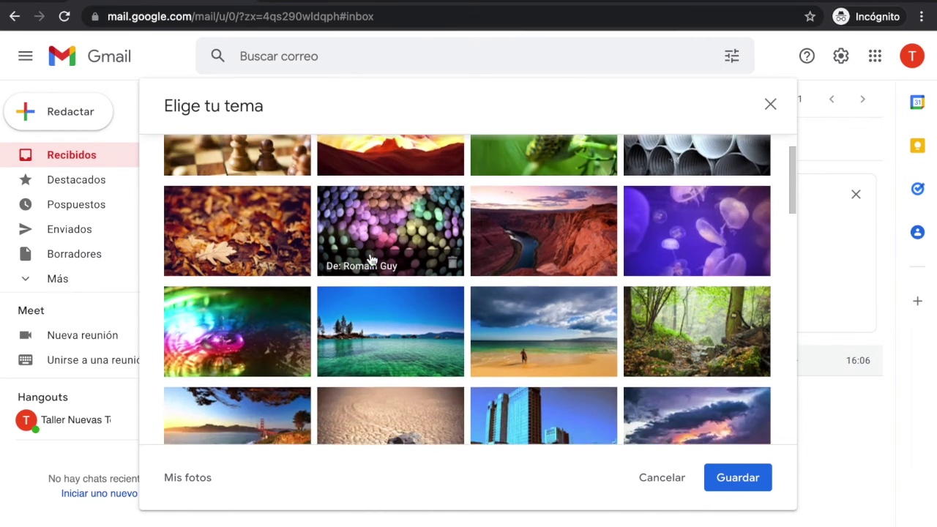
pyautogui.scroll(-6, 372, 260)
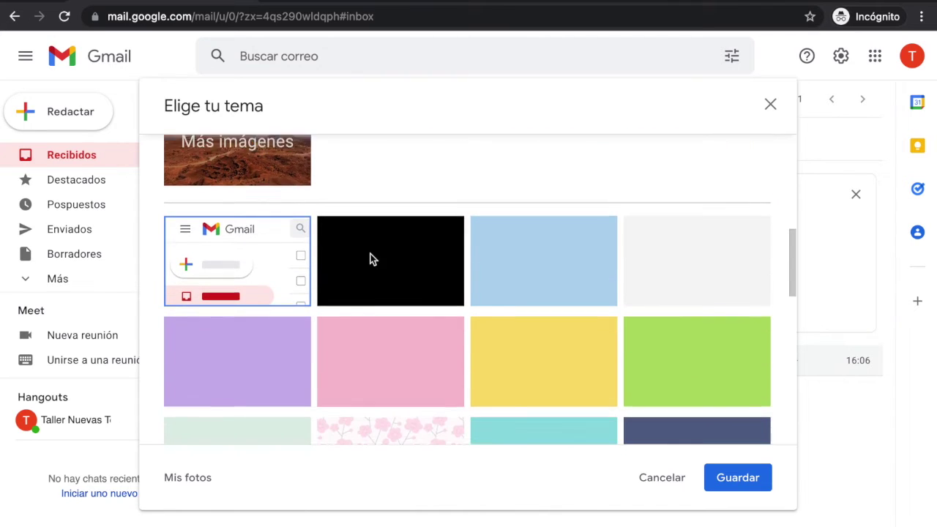
pyautogui.scroll(-5, 372, 261)
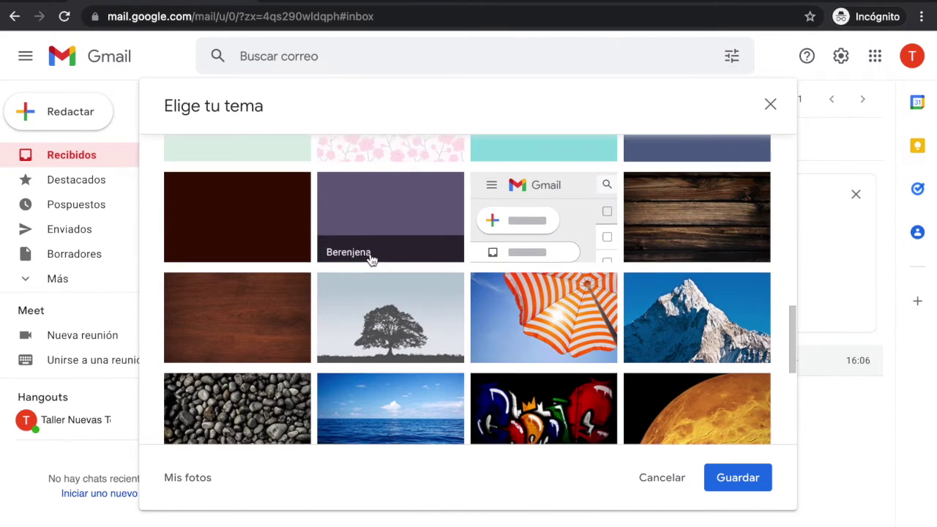
pyautogui.scroll(-3, 372, 260)
pyautogui.scroll(-2, 372, 261)
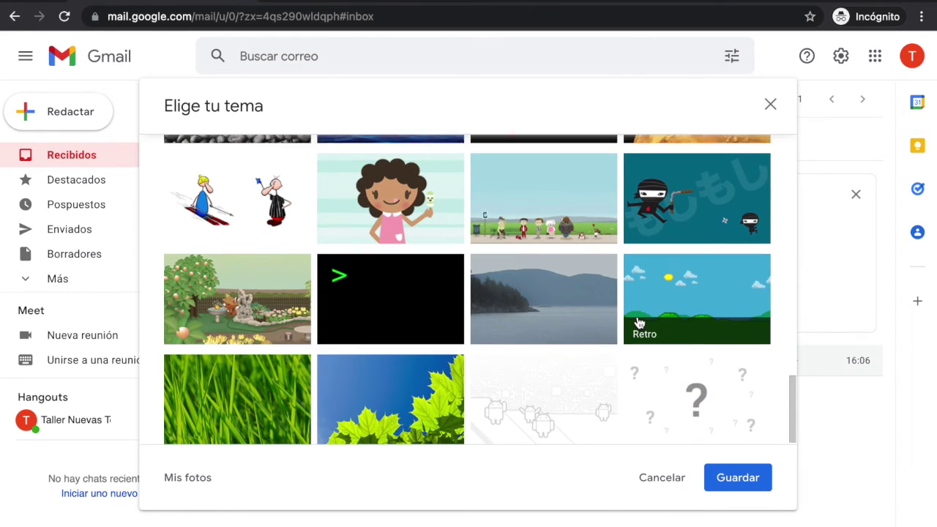
pyautogui.scroll(5, 634, 324)
pyautogui.scroll(3, 639, 323)
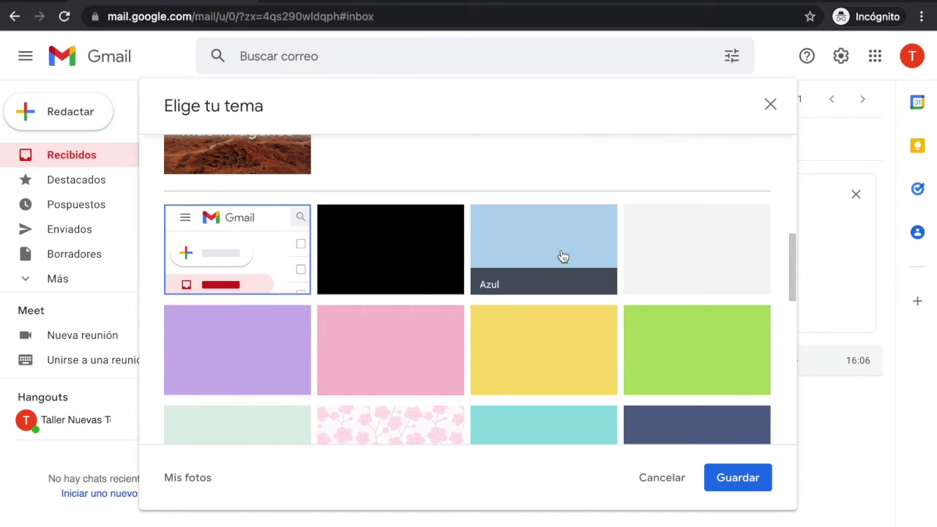
pyautogui.click(541, 342)
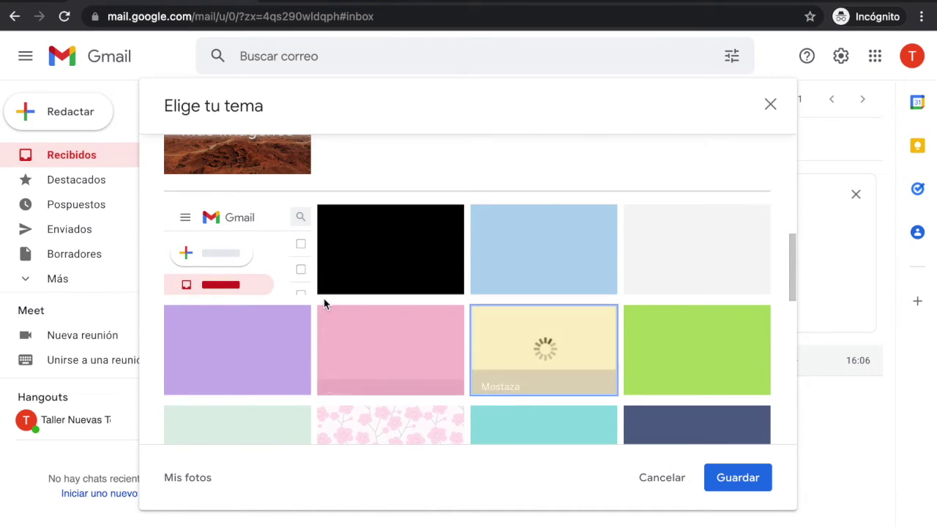
pyautogui.scroll(-1, 686, 383)
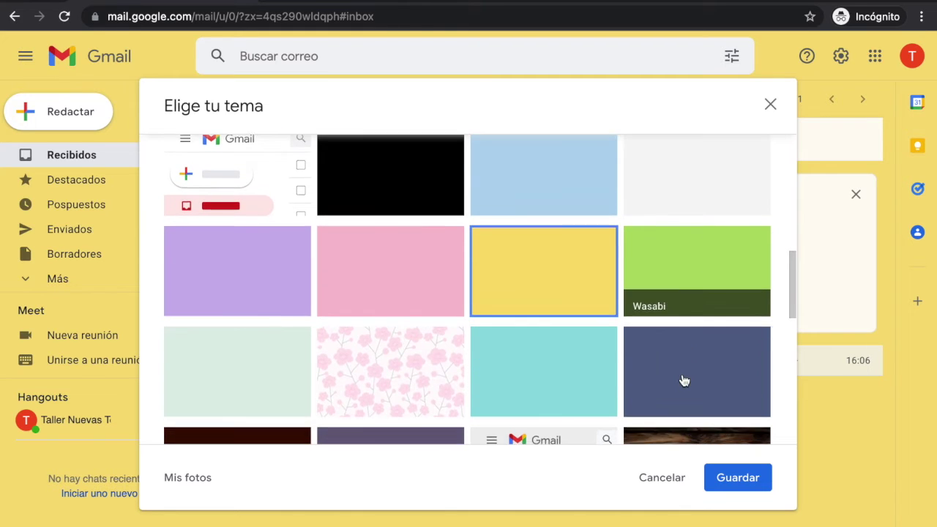
pyautogui.scroll(2, 688, 381)
pyautogui.scroll(2, 682, 380)
pyautogui.scroll(-10, 683, 379)
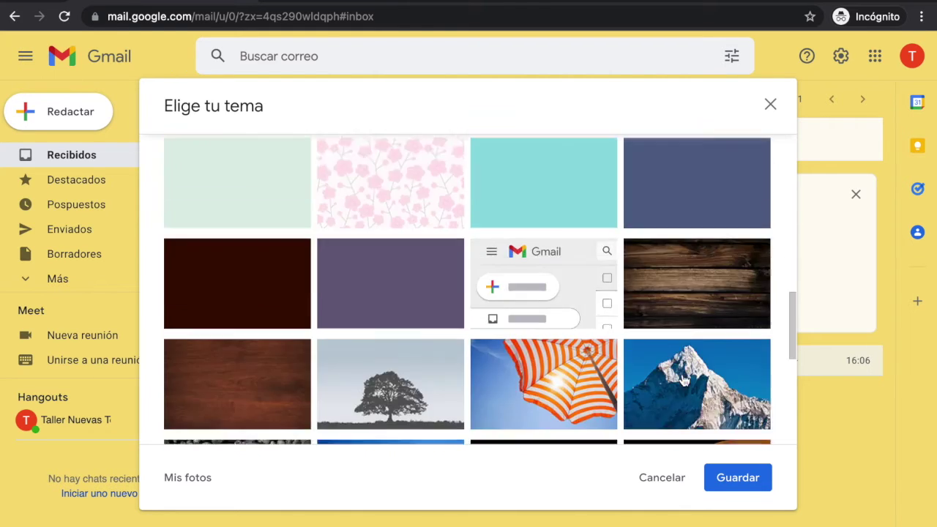
# Preview the Al azar, Android and Madera themes, then save the yellow Mostaza theme.
pyautogui.click(683, 380)
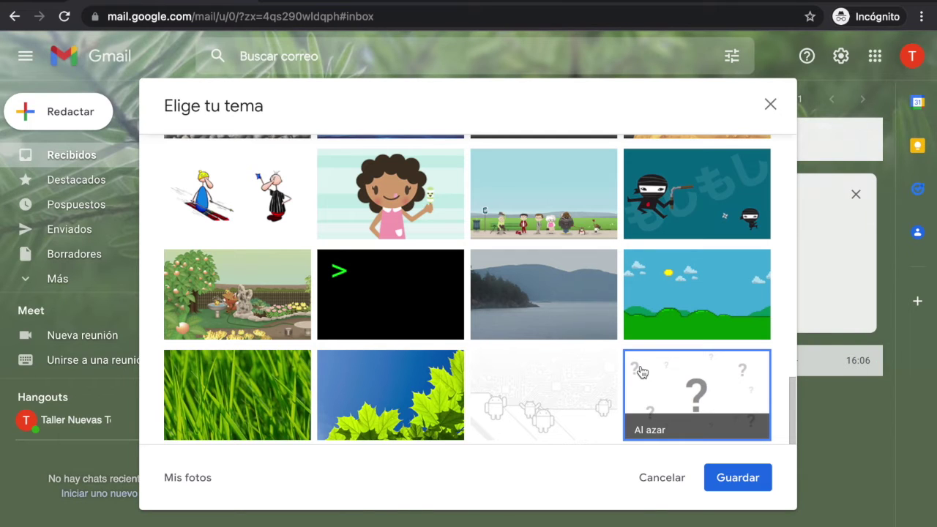
pyautogui.click(546, 389)
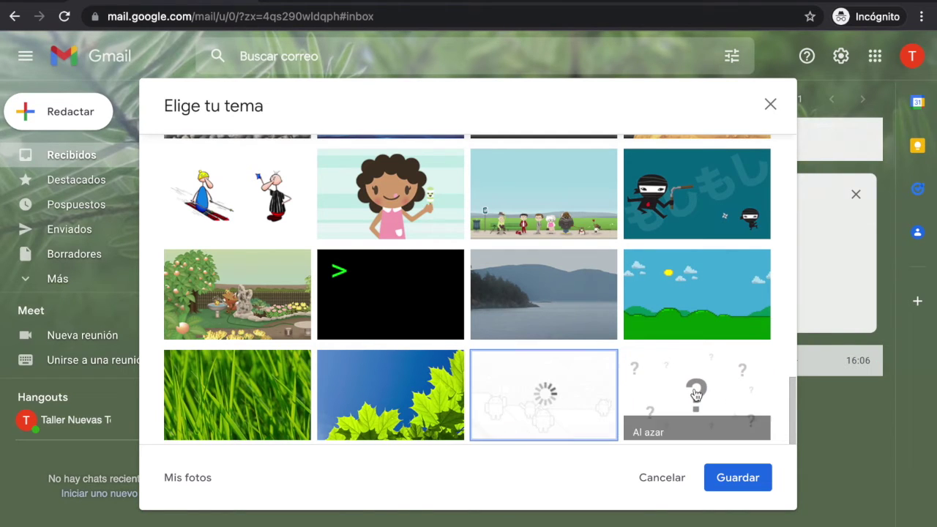
pyautogui.click(696, 395)
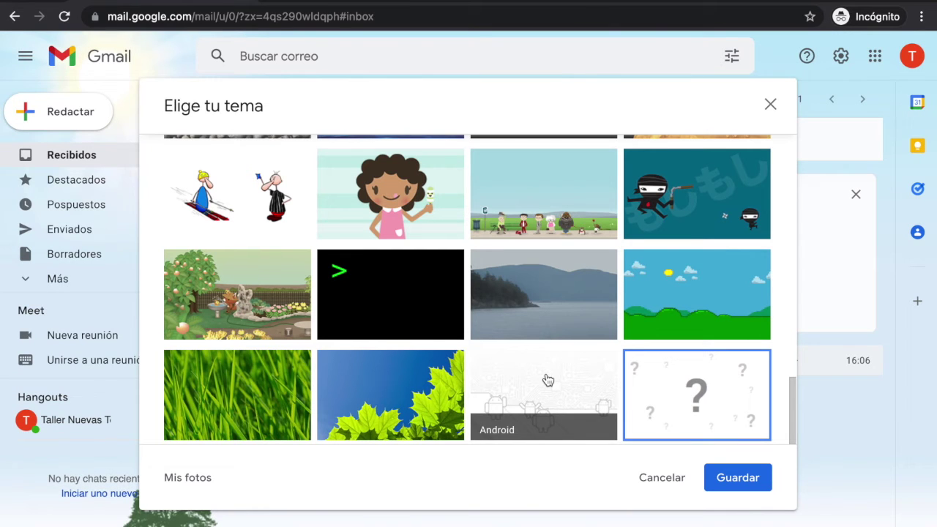
pyautogui.scroll(4, 548, 379)
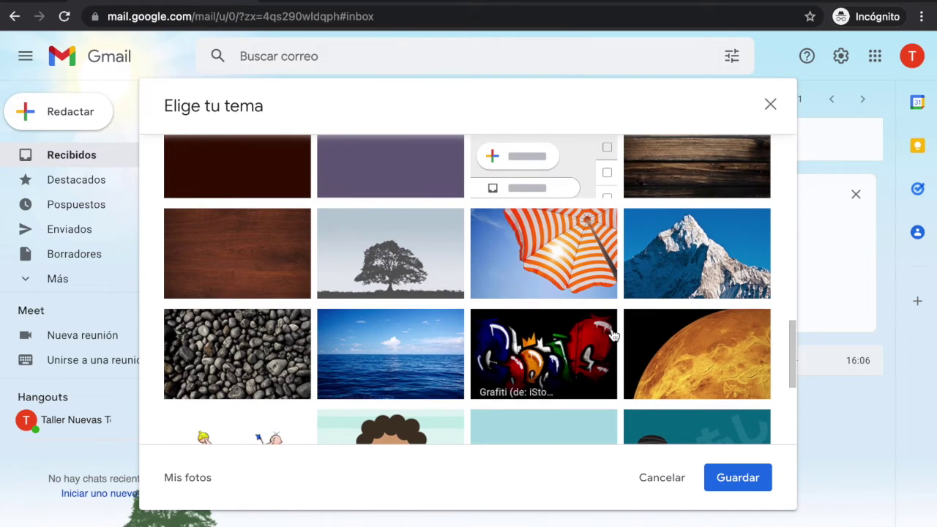
pyautogui.scroll(2, 338, 335)
pyautogui.scroll(1, 338, 335)
pyautogui.click(641, 322)
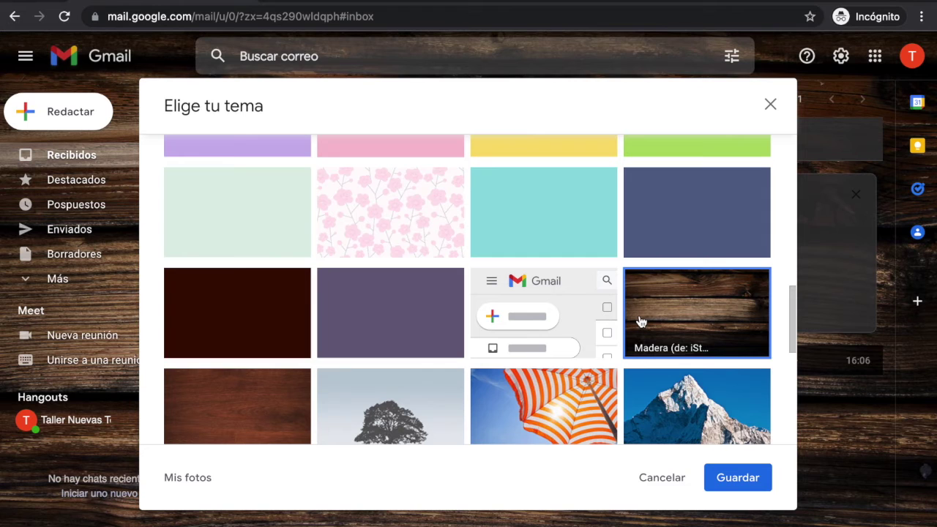
pyautogui.scroll(3, 640, 322)
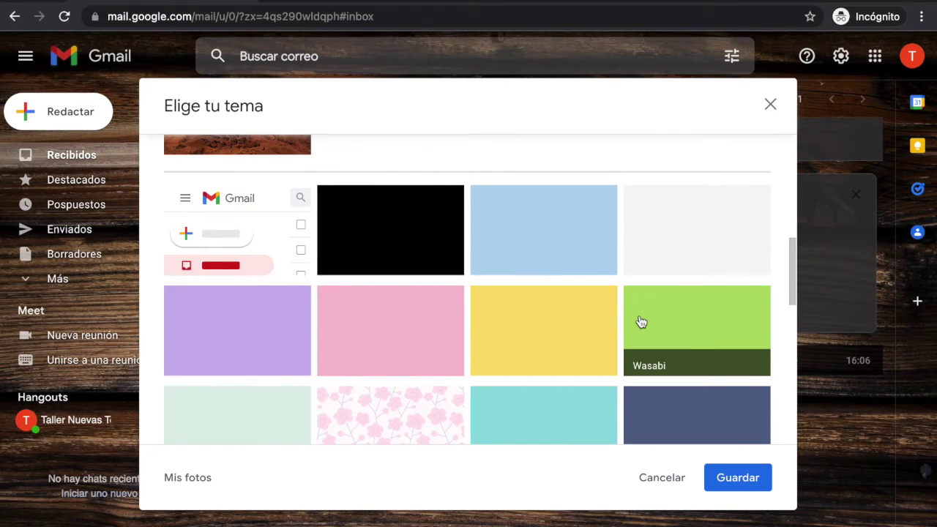
pyautogui.click(512, 329)
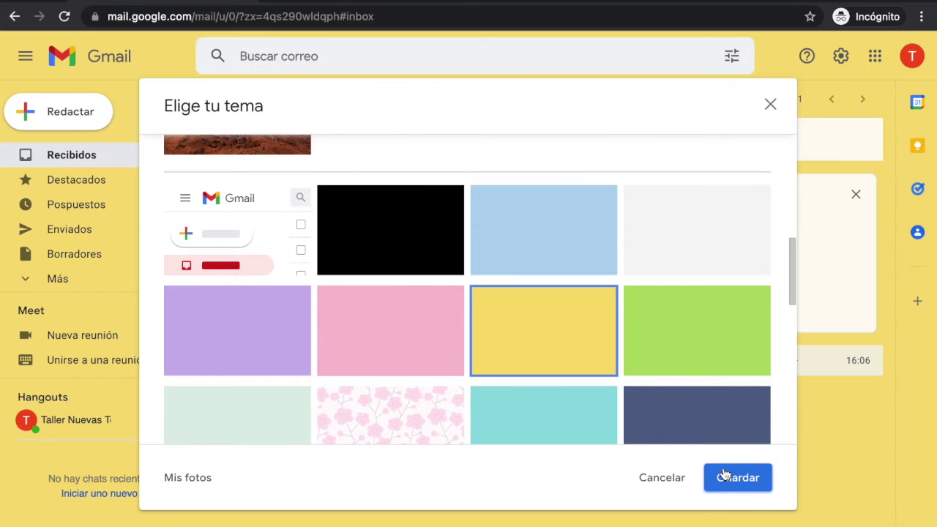
pyautogui.click(724, 476)
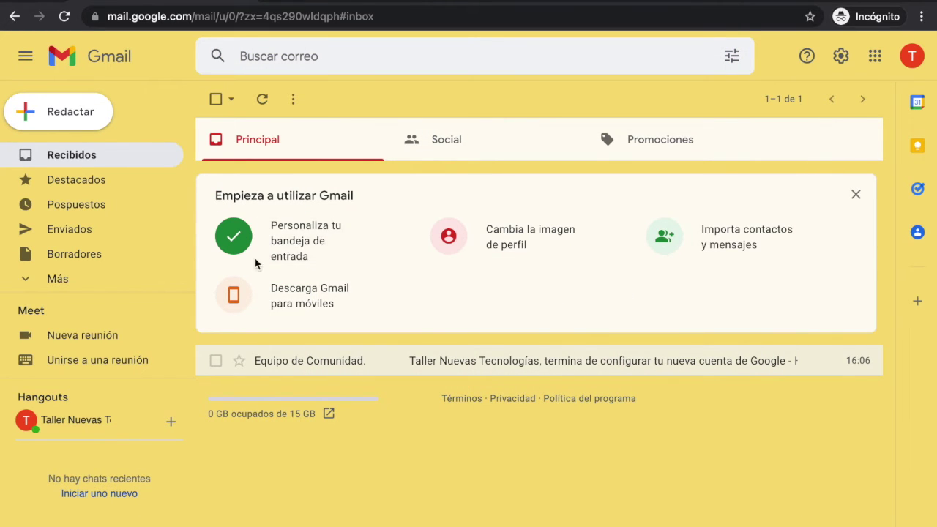
# Look through the profile picture options, including the default no-photo choice, without changing it.
pyautogui.click(507, 253)
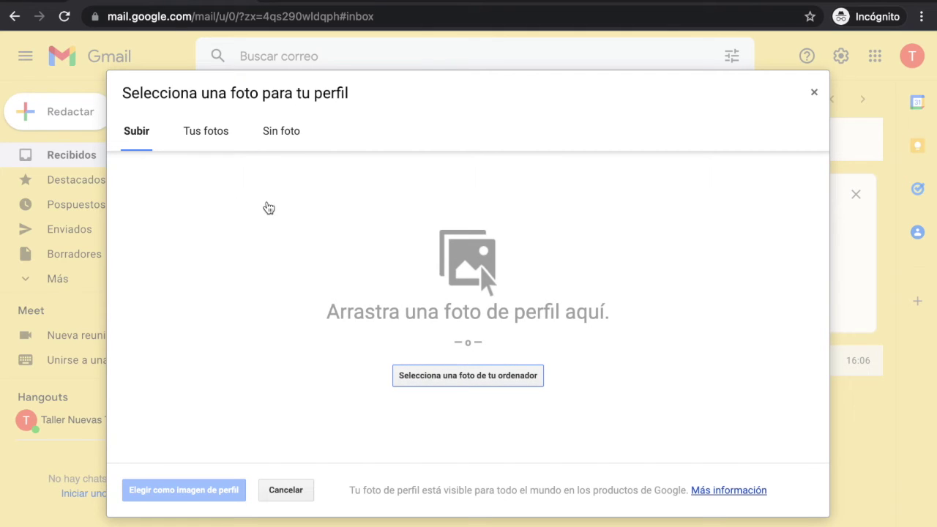
pyautogui.click(205, 134)
pyautogui.click(288, 138)
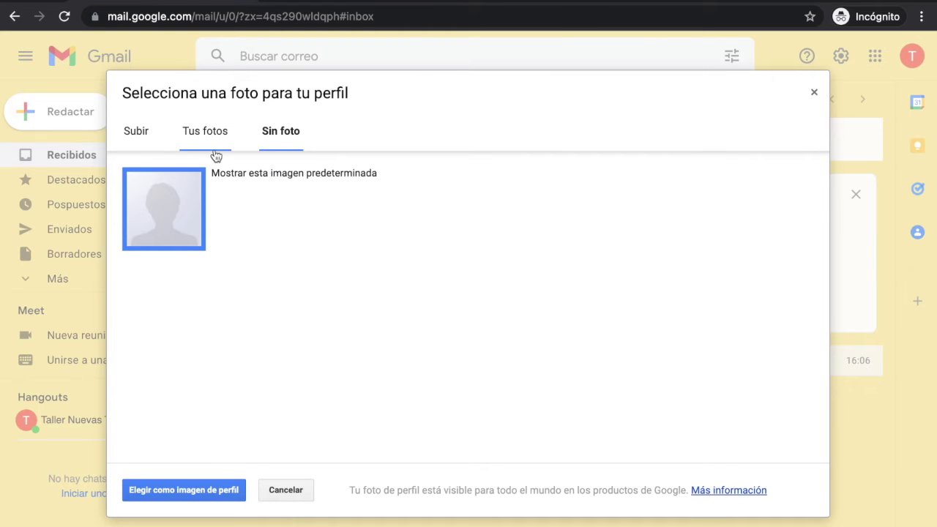
pyautogui.click(814, 93)
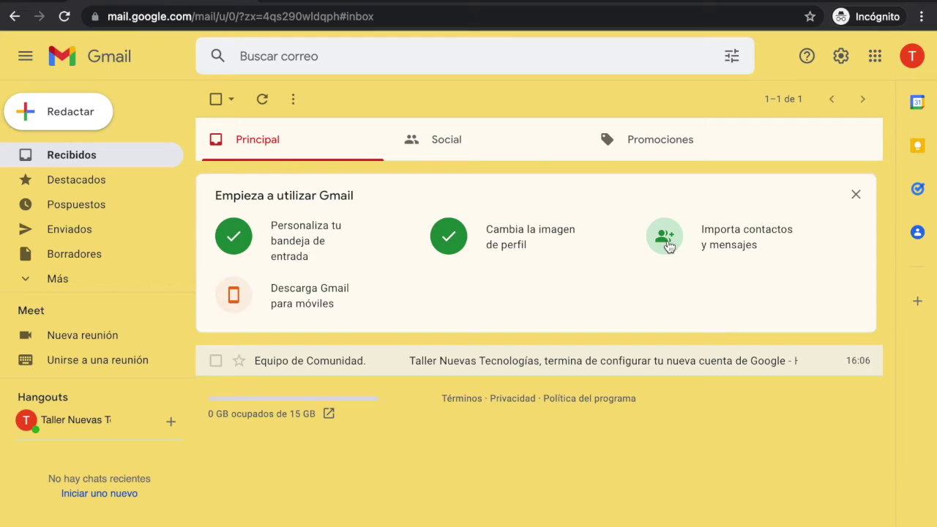
# Open and dismiss the account import window, then bring up the Gmail mobile app offer.
pyautogui.click(666, 241)
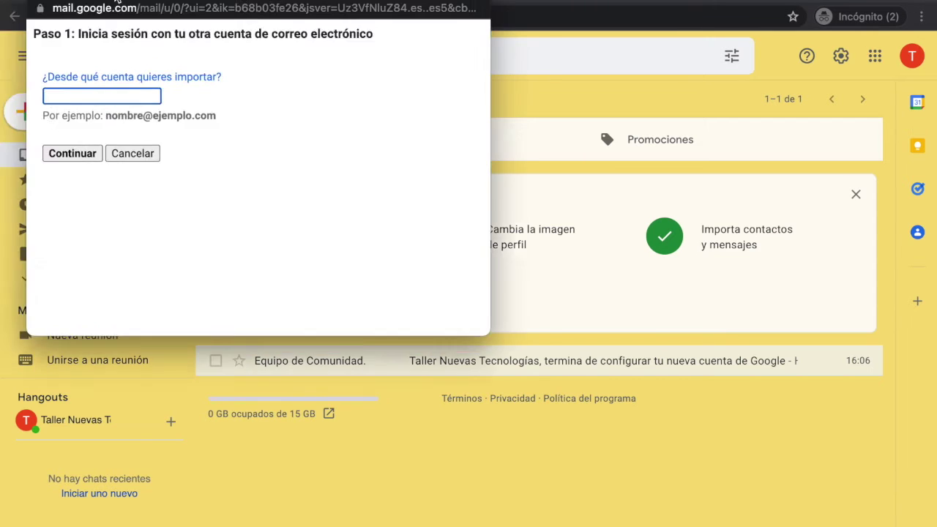
pyautogui.moveTo(117, 1); pyautogui.dragTo(156, 39)
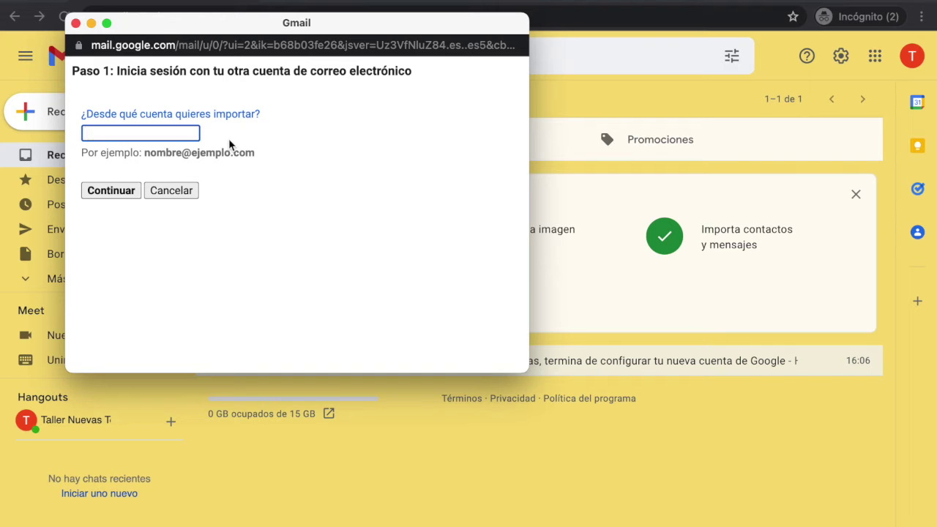
pyautogui.click(76, 23)
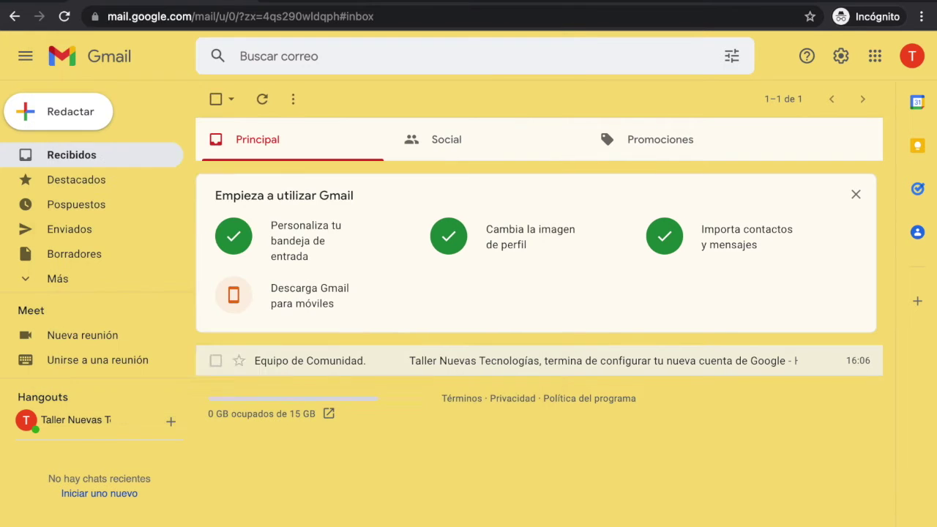
pyautogui.click(234, 296)
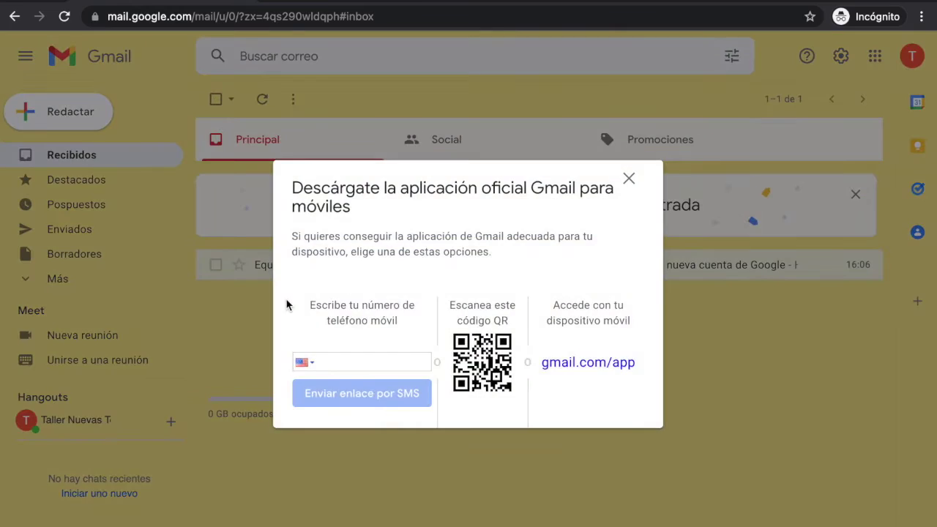
# Close the mobile app dialog and collapse the sidebar to icons.
pyautogui.click(631, 179)
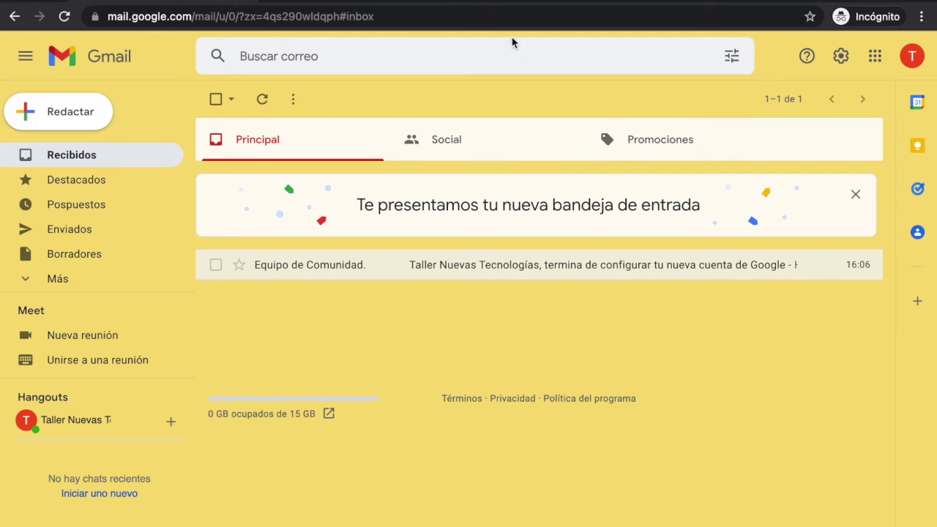
pyautogui.click(27, 57)
pyautogui.click(26, 57)
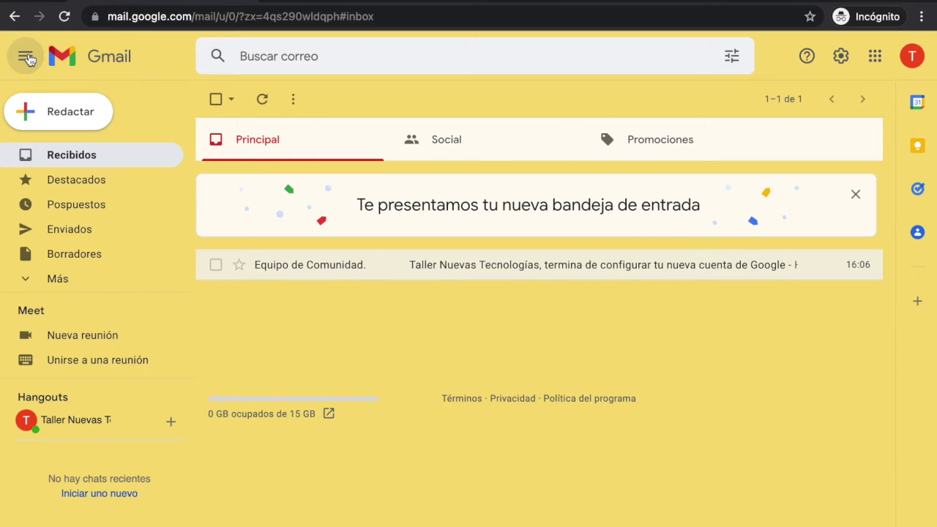
pyautogui.click(312, 56)
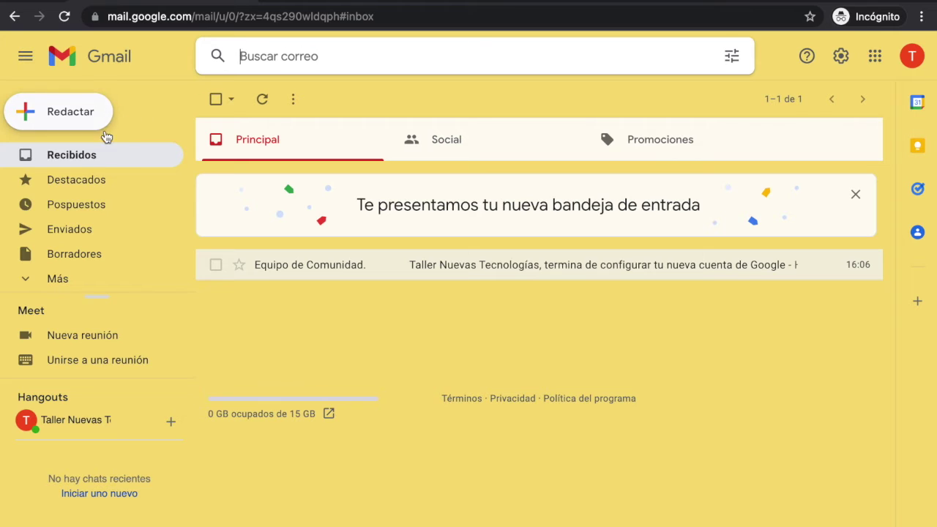
pyautogui.click(79, 158)
pyautogui.click(71, 178)
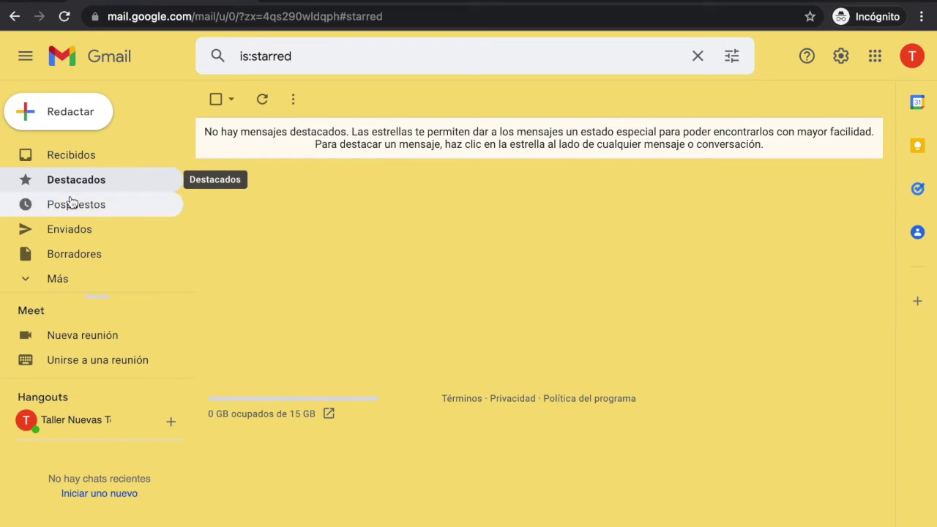
pyautogui.click(70, 204)
pyautogui.click(79, 232)
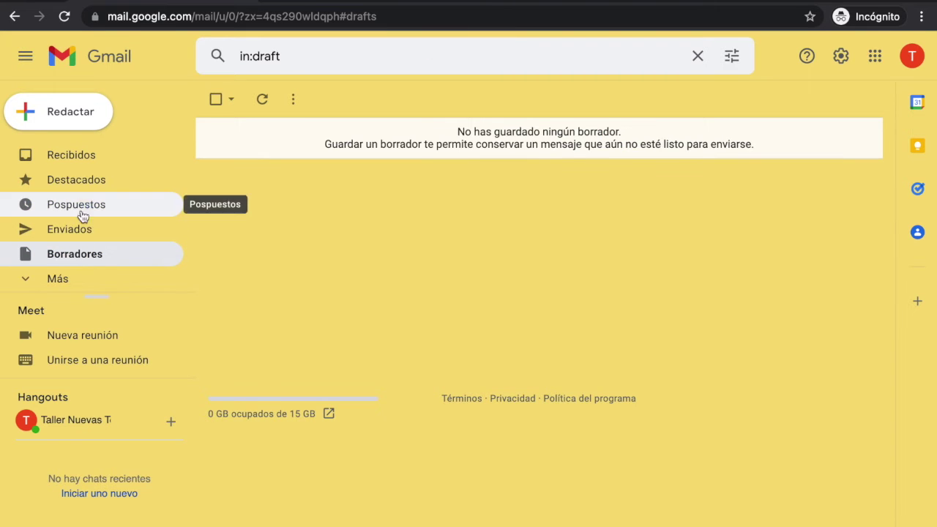
pyautogui.click(44, 276)
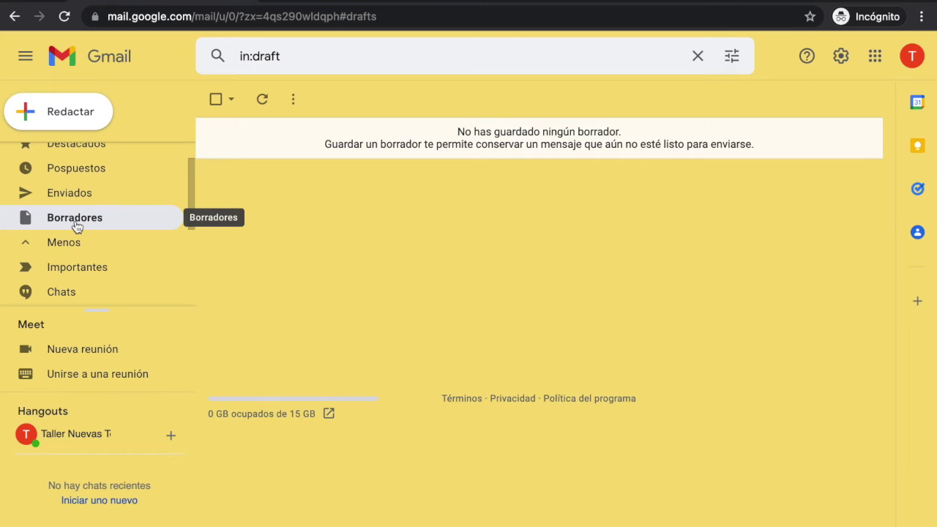
pyautogui.scroll(-3, 76, 226)
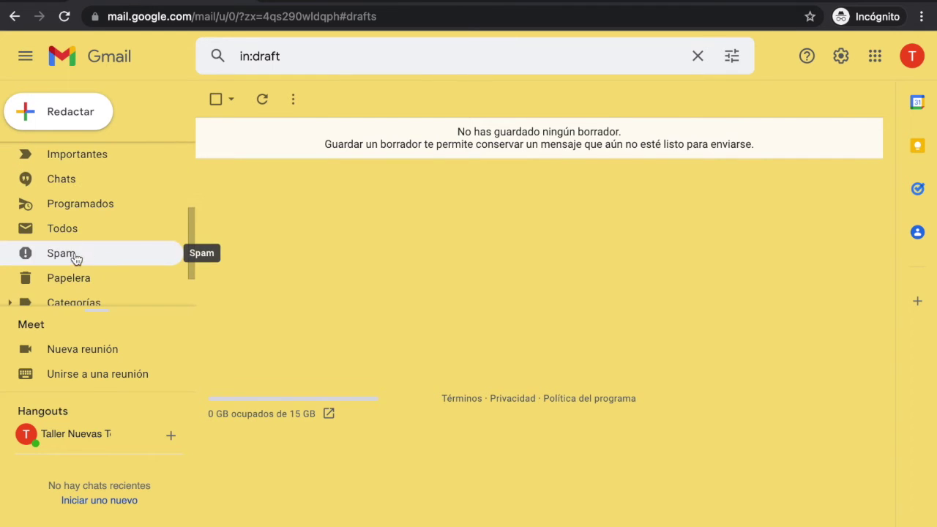
pyautogui.scroll(-2, 101, 274)
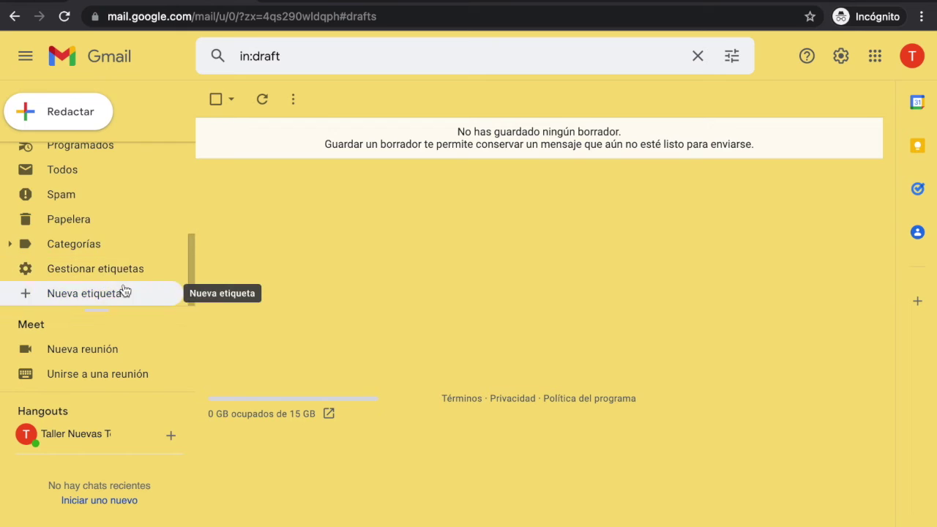
pyautogui.scroll(5, 129, 278)
pyautogui.click(88, 166)
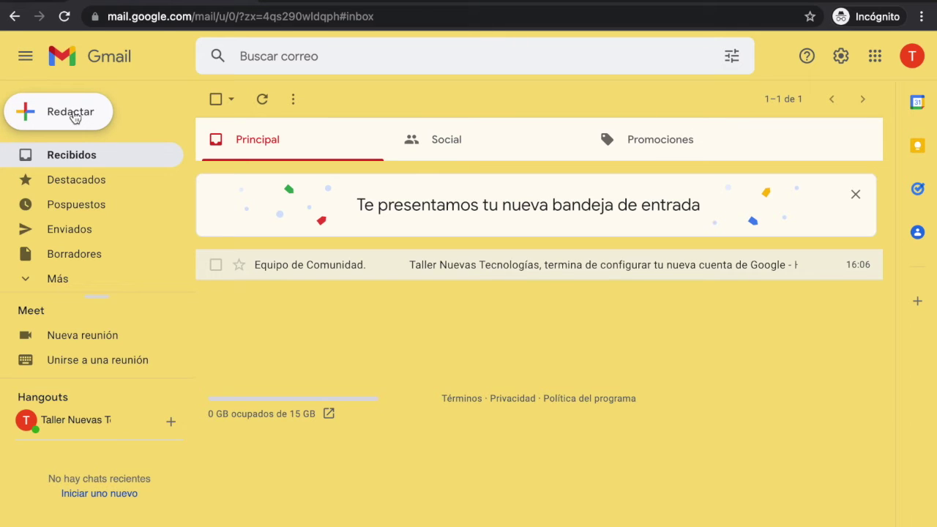
# Start a new message and expand it to full screen, dismissing the explanation.
pyautogui.click(70, 112)
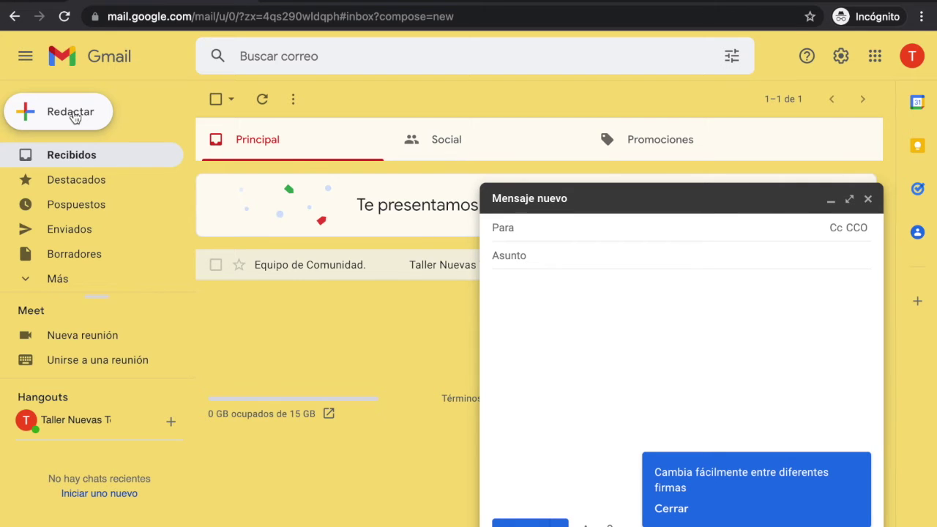
pyautogui.click(604, 300)
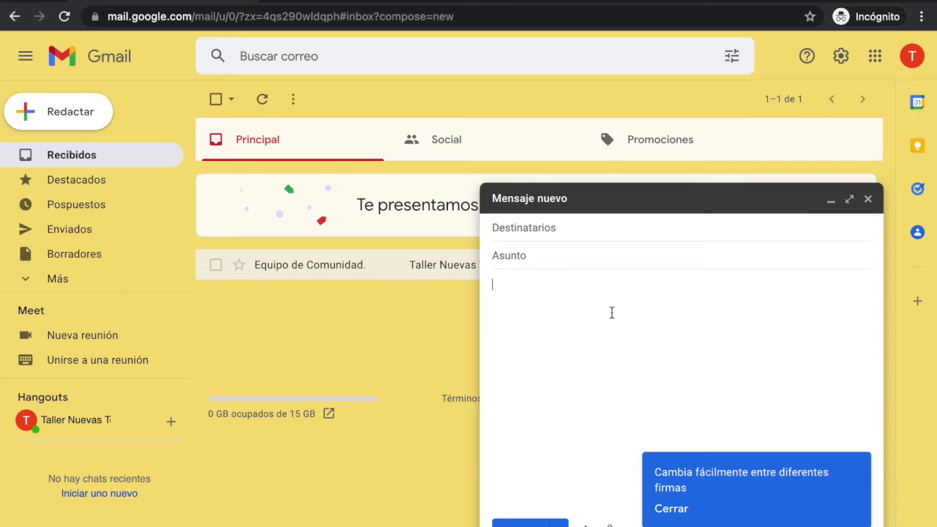
pyautogui.click(848, 199)
pyautogui.click(723, 226)
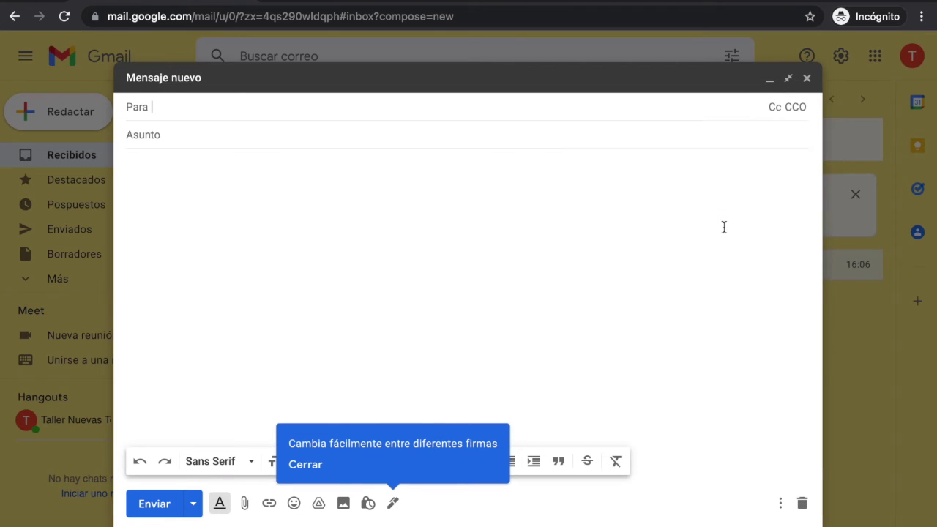
pyautogui.click(351, 232)
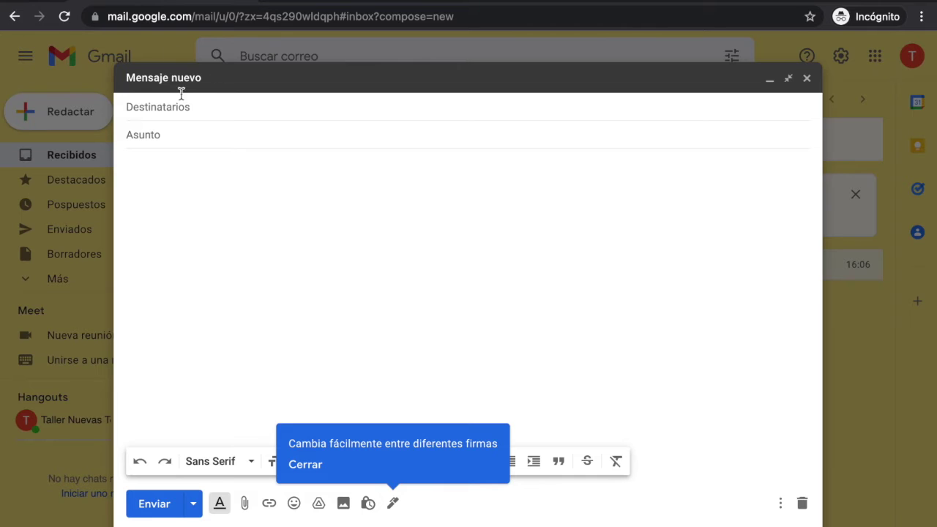
# Minimize and restore the message, toggle full screen again, and leave it docked at normal size.
pyautogui.click(243, 108)
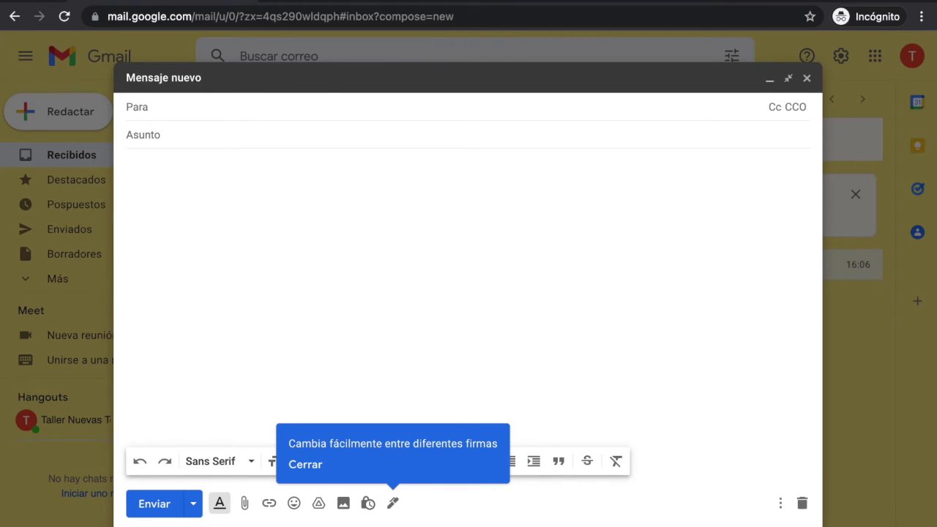
pyautogui.click(770, 80)
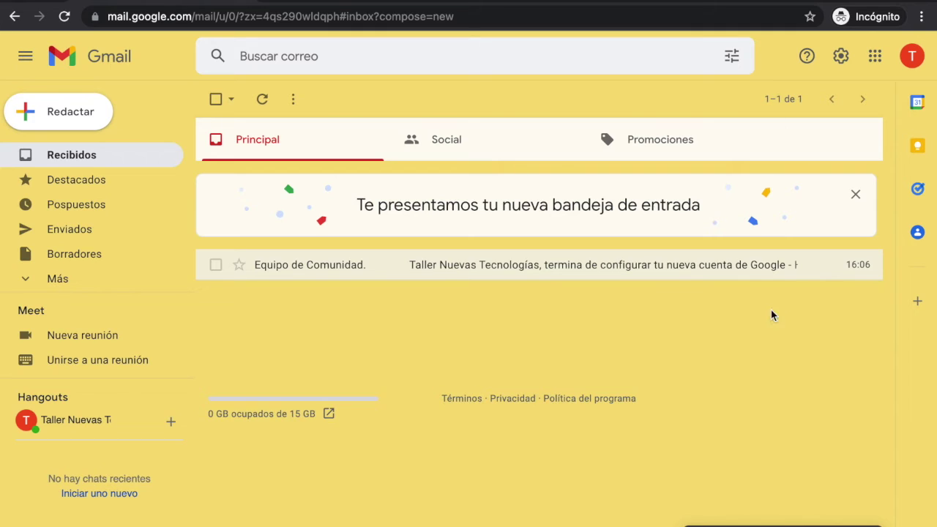
pyautogui.click(786, 524)
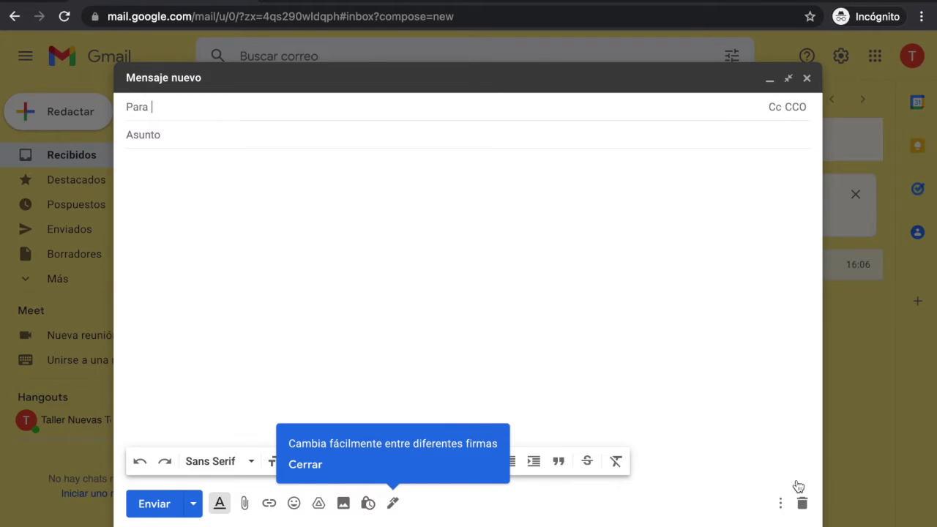
pyautogui.click(789, 77)
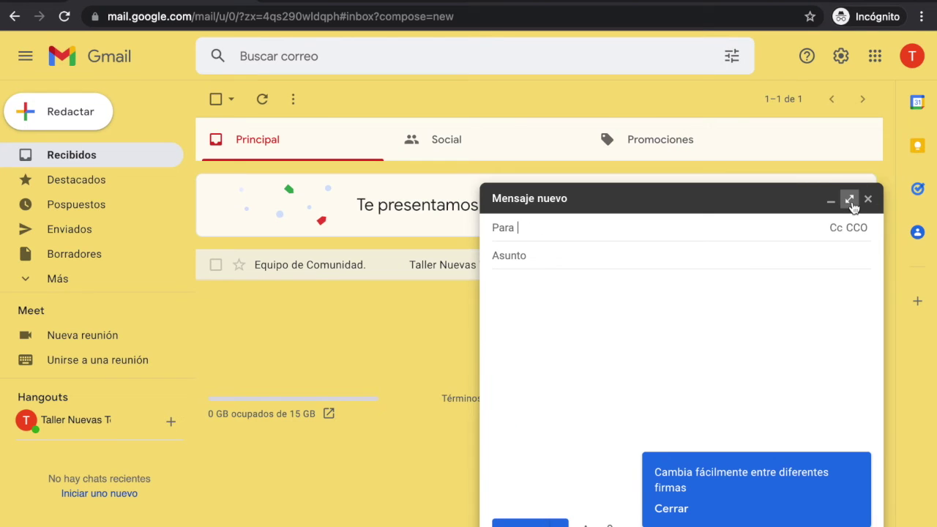
pyautogui.click(849, 199)
pyautogui.click(788, 79)
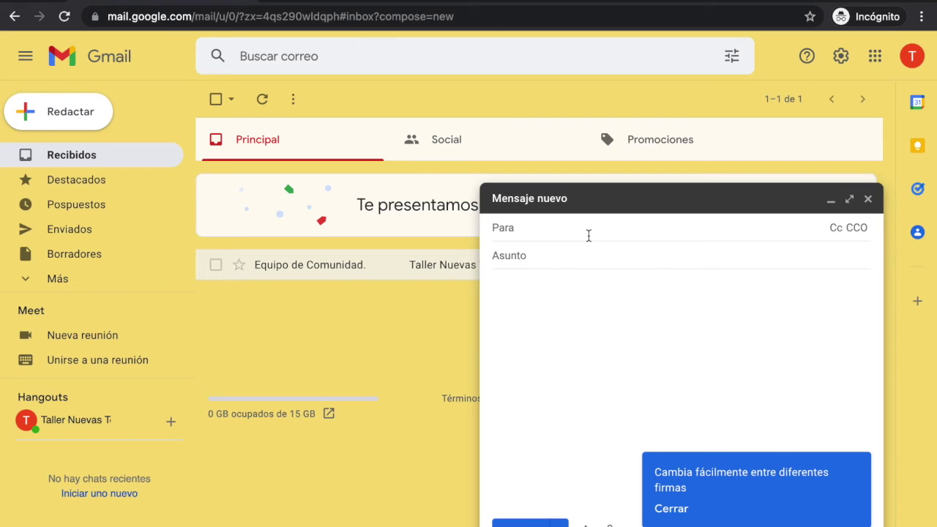
# Address the message to a first recipient and enter the subject 'Correo electrónico de prueba'.
pyautogui.press('Return')
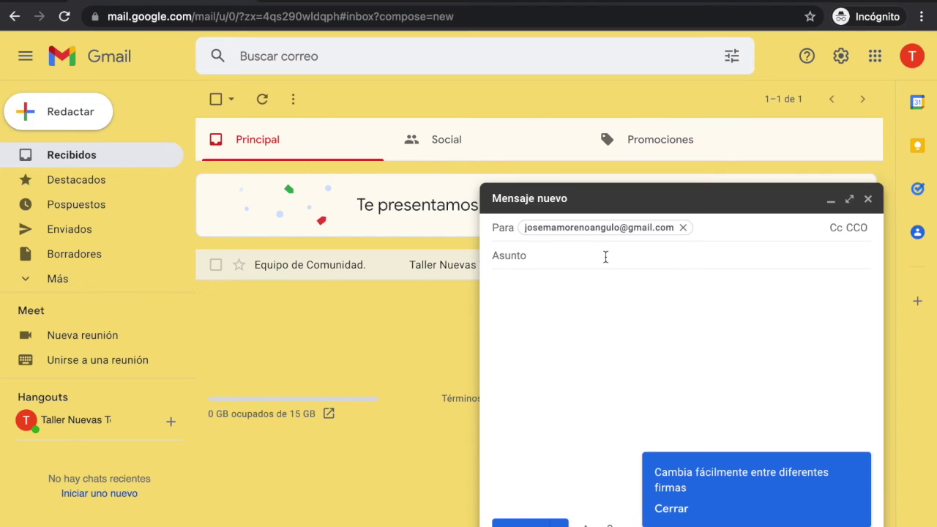
pyautogui.click(605, 256)
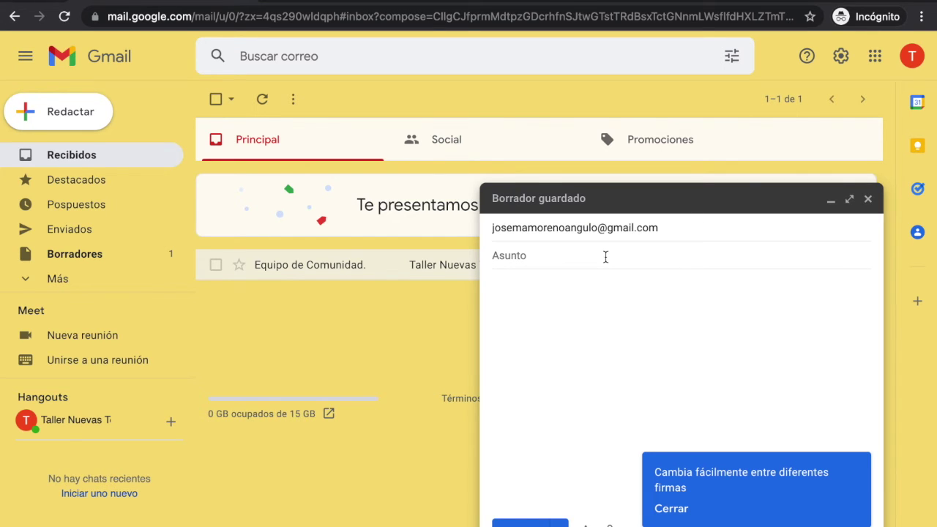
pyautogui.write('Correo electrónico de prueba')
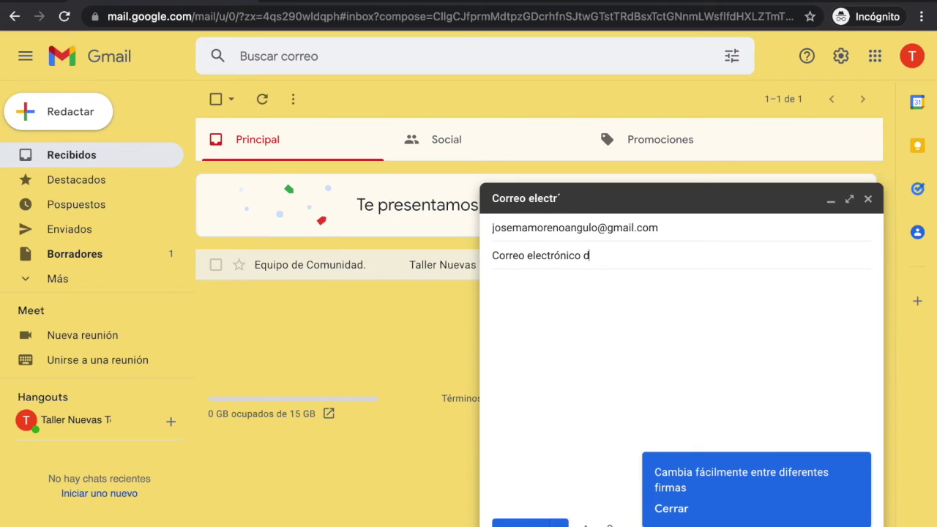
# Replace the recipient with the workshop account's address and clear the subject.
pyautogui.click(678, 230)
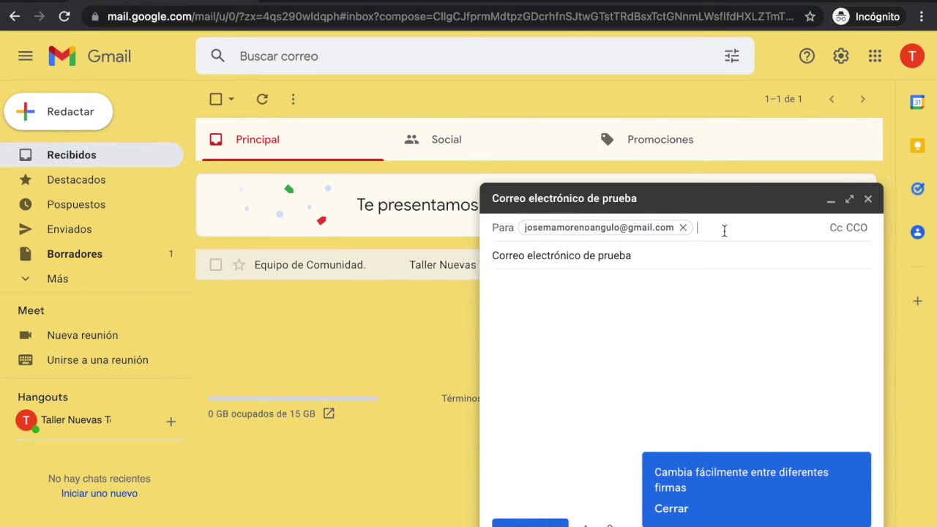
pyautogui.click(681, 229)
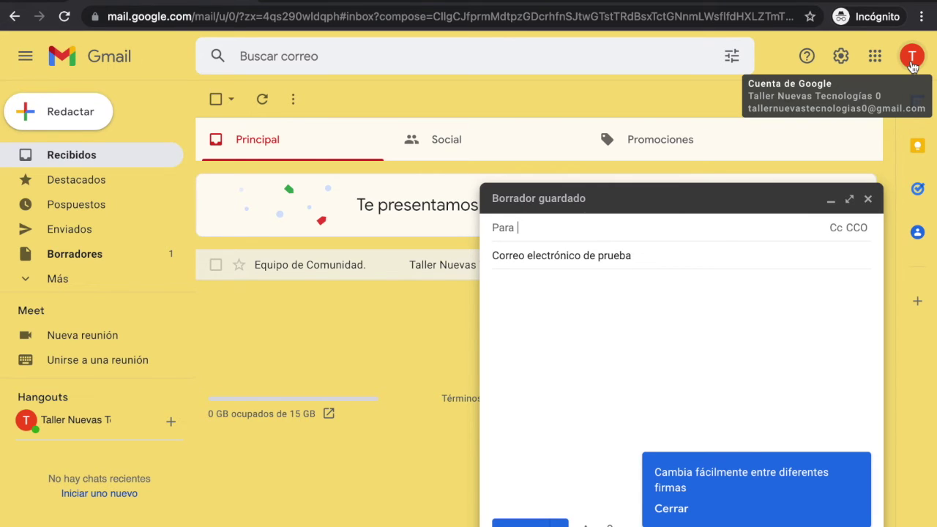
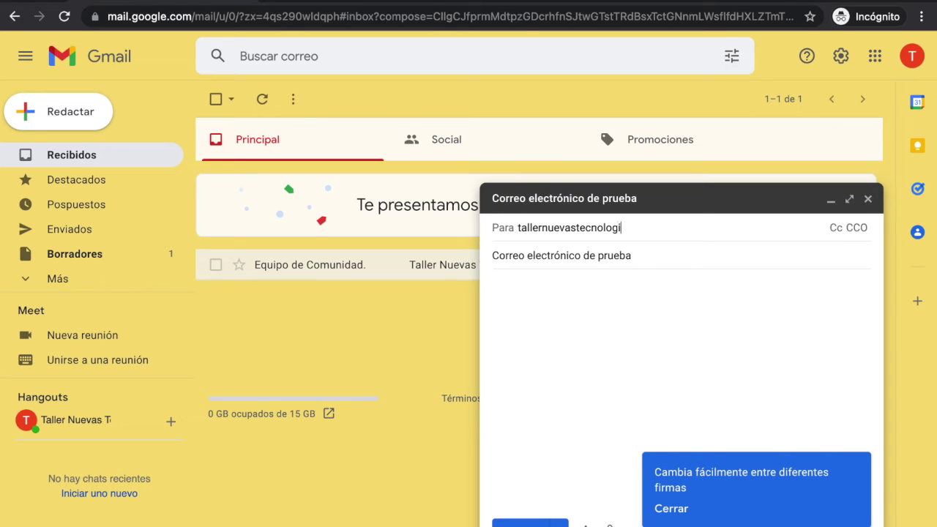
pyautogui.press('Return')
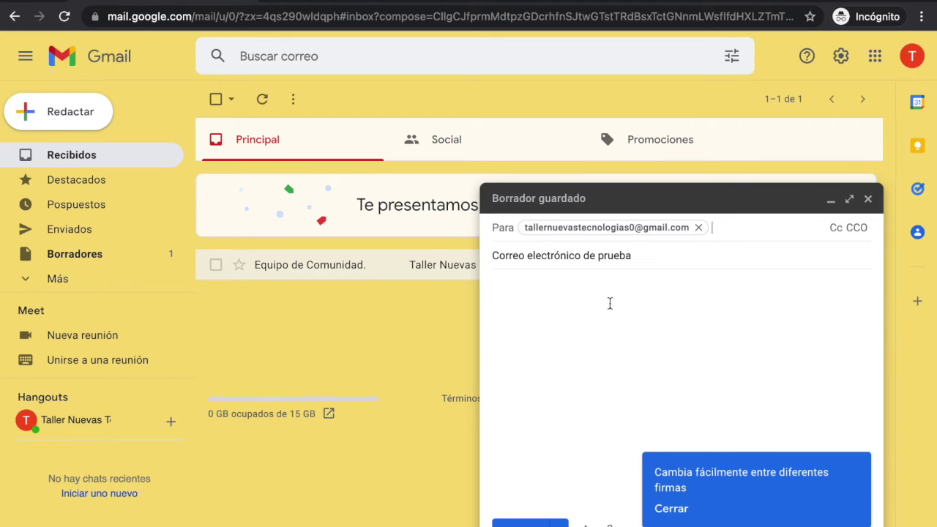
pyautogui.click(541, 256)
pyautogui.moveTo(690, 259); pyautogui.dragTo(448, 262)
pyautogui.press('BackSpace')
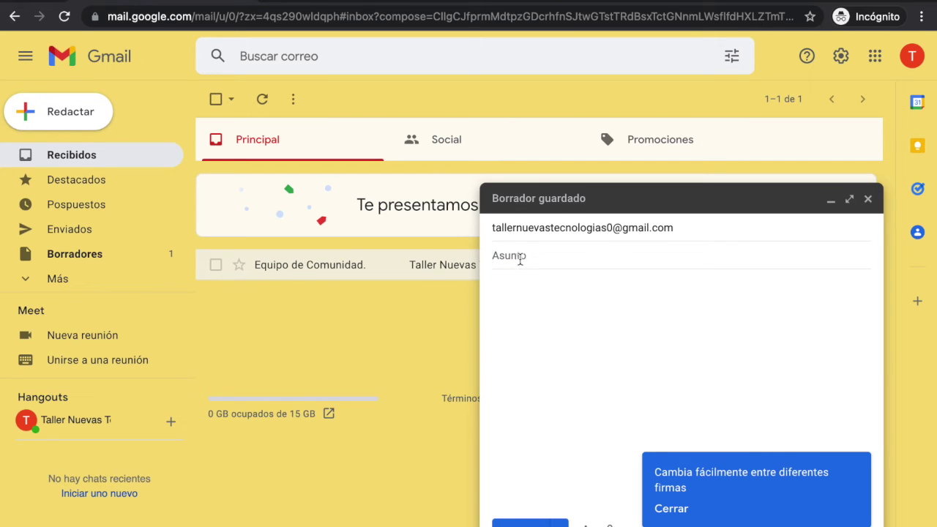
# Minimize and reopen the message, then retype the subject 'Correo electrónico de prueba'.
pyautogui.click(830, 202)
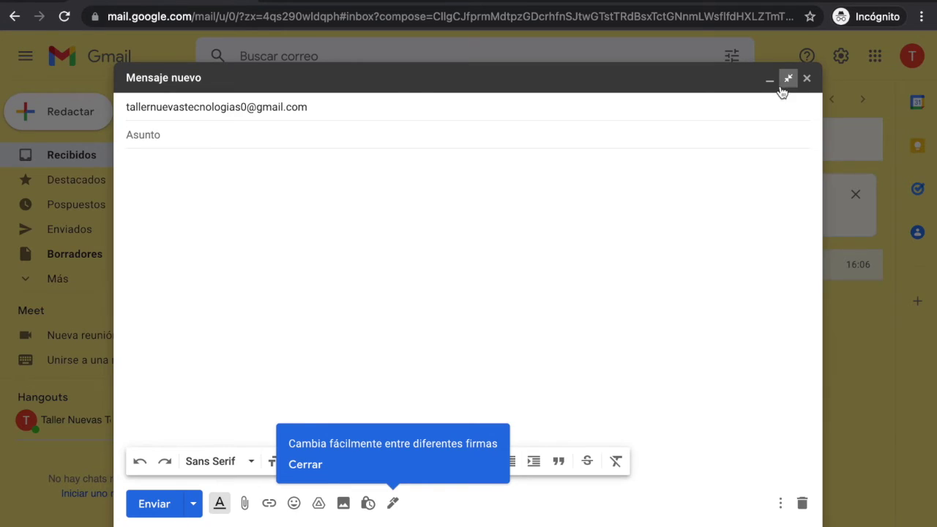
pyautogui.click(783, 78)
pyautogui.write('Correo electrónico de p')
pyautogui.press('BackSpace')
pyautogui.write('prueba')
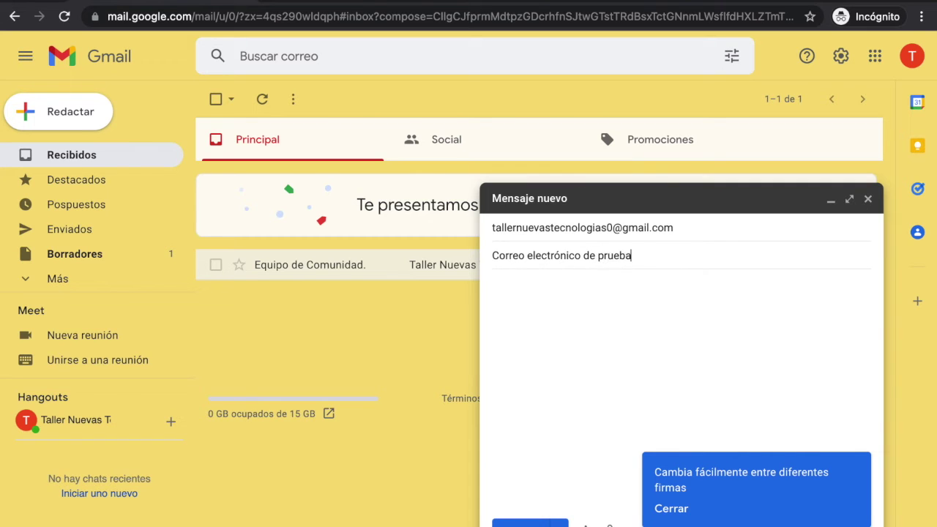
pyautogui.click(492, 285)
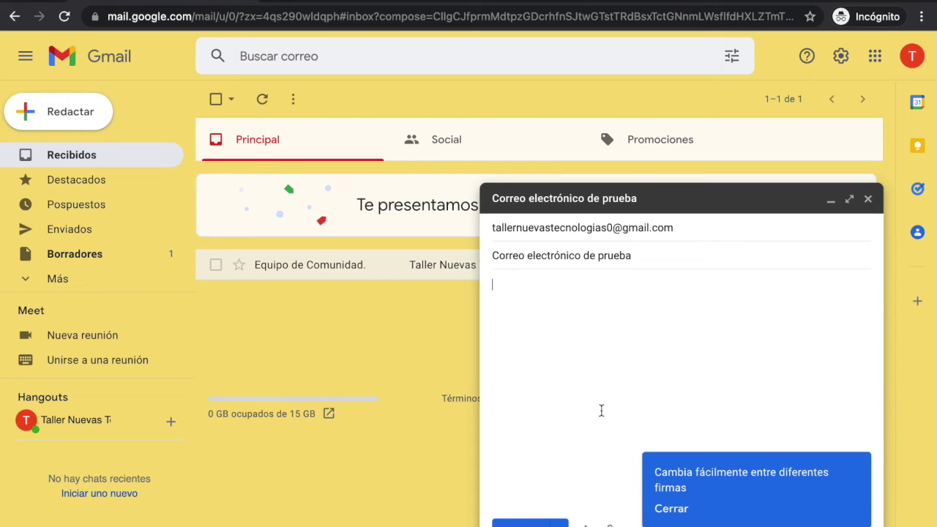
# Write the test body, the line 'Enviado el miércoles 3 de noviembre de 2021' and 'Un saludo. Nombre.', then send.
pyautogui.write('Este es un correo e')
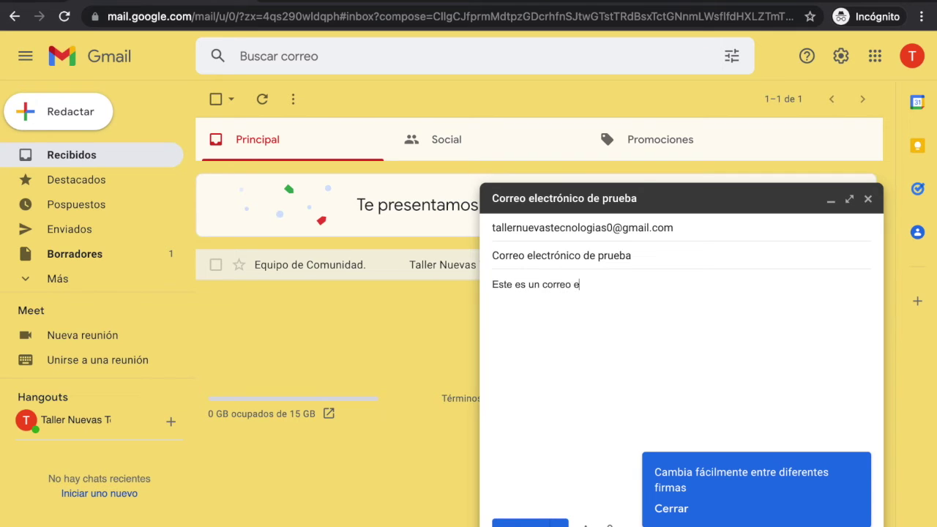
pyautogui.write('lectrónico de prueba mandado ')
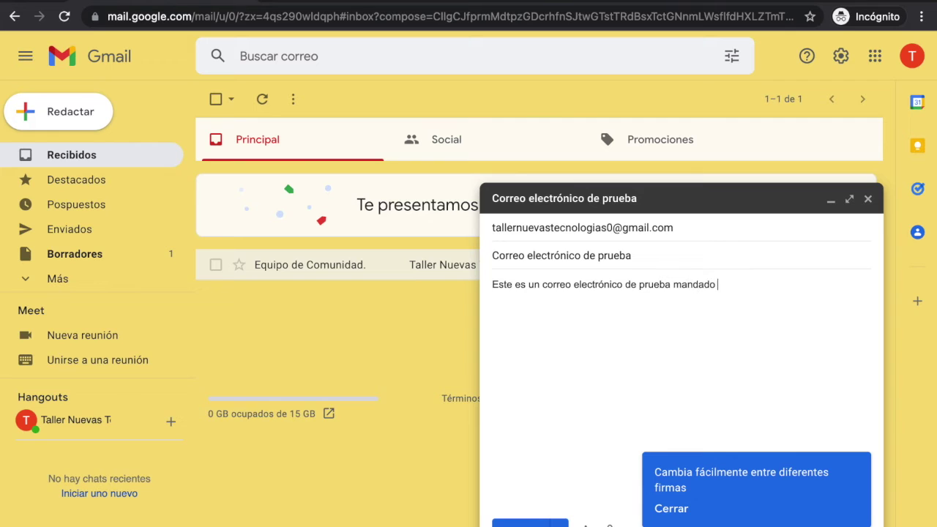
pyautogui.write('desde el correo del taller de nuev')
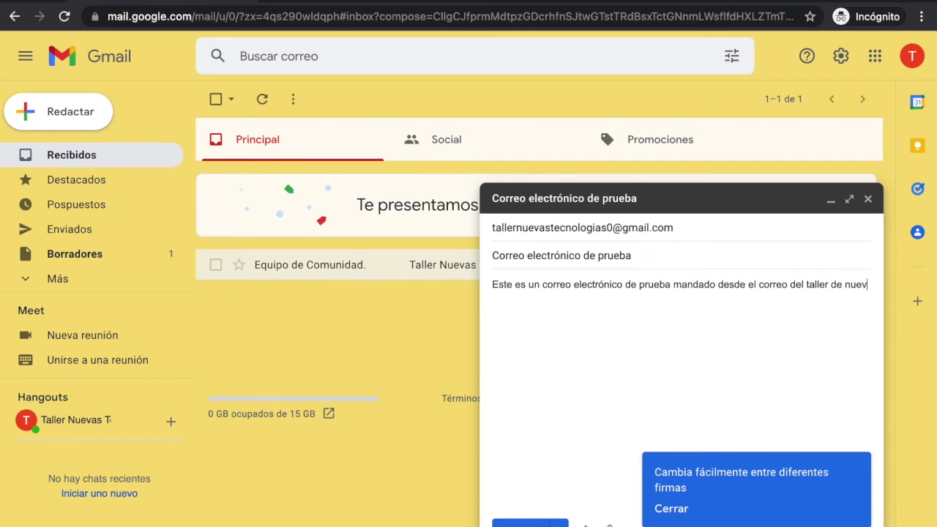
pyautogui.write('as tecnologías en ')
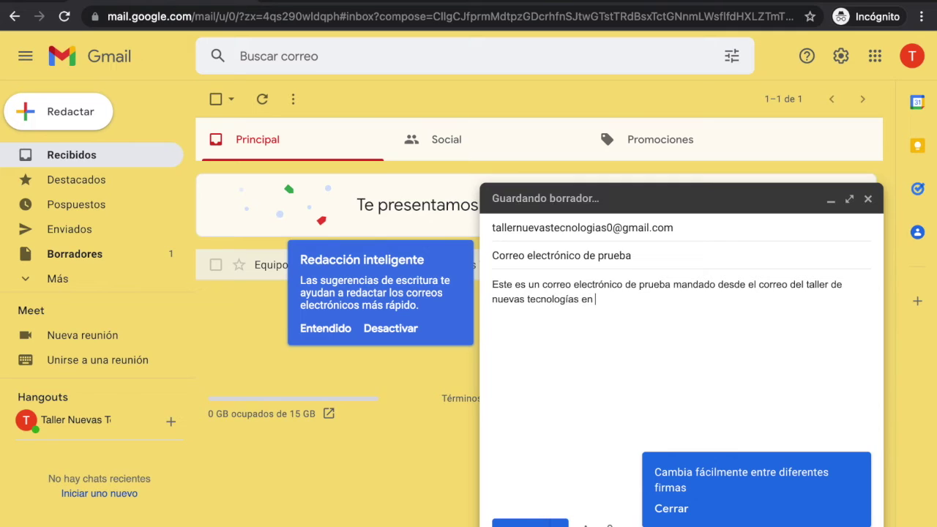
pyautogui.write('Gmail. Taller')
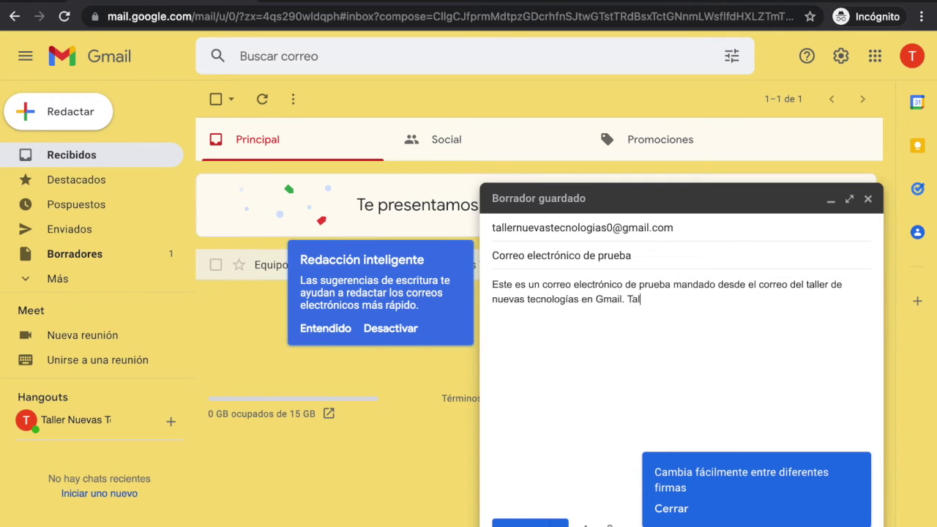
pyautogui.press('BackSpace')
pyautogui.press('BackSpace')
pyautogui.press('BackSpace')
pyautogui.press('BackSpace')
pyautogui.press('BackSpace')
pyautogui.press('BackSpace')
pyautogui.write('Enviado el ')
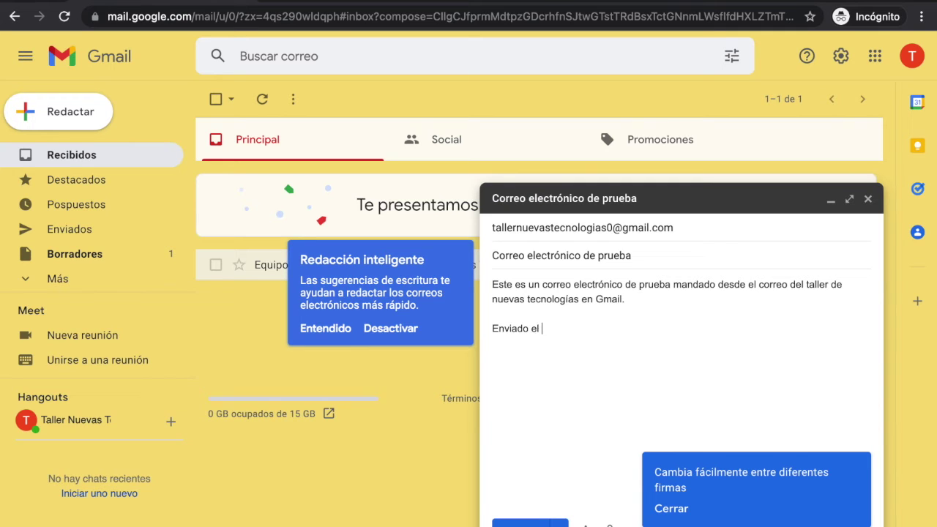
pyautogui.write('miércoles 3 de noviembre de 2021.')
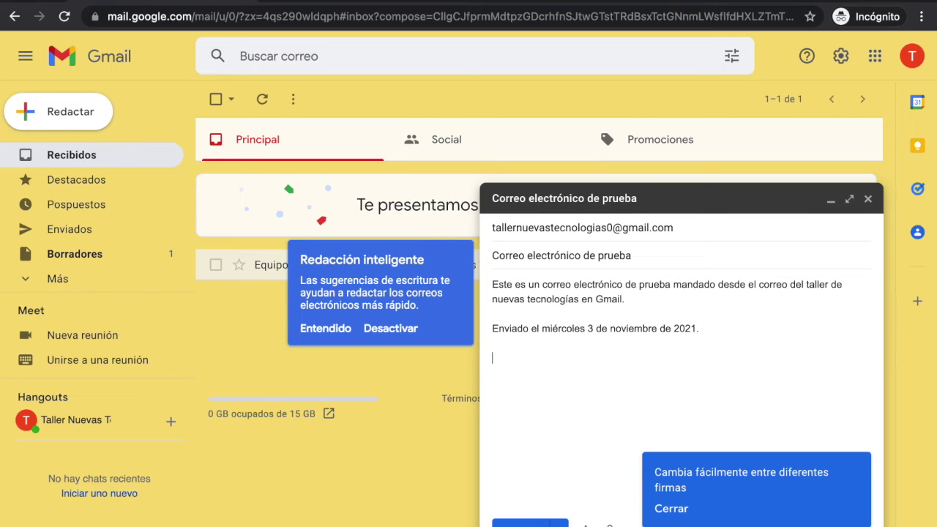
pyautogui.write('Un saludo.  ')
pyautogui.write('Nombre.')
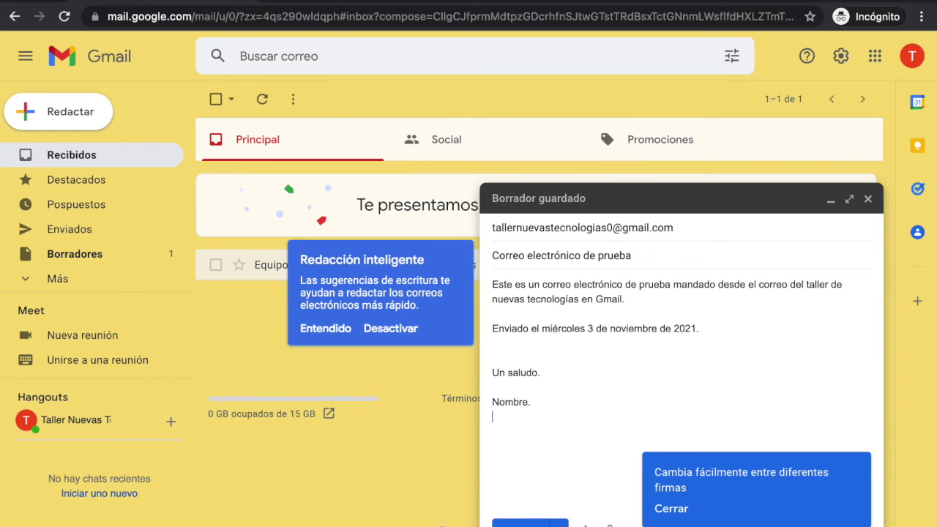
pyautogui.hotkey('ctrl', 'Return')
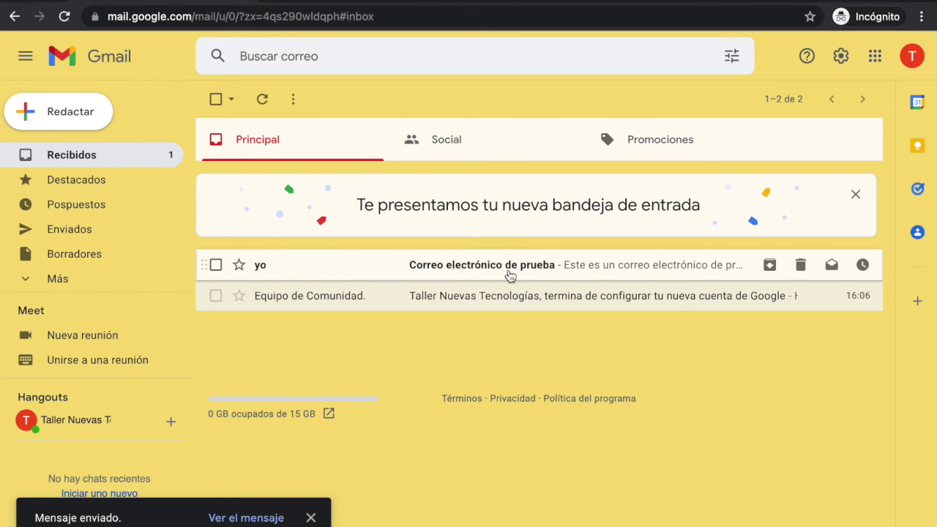
pyautogui.click(358, 267)
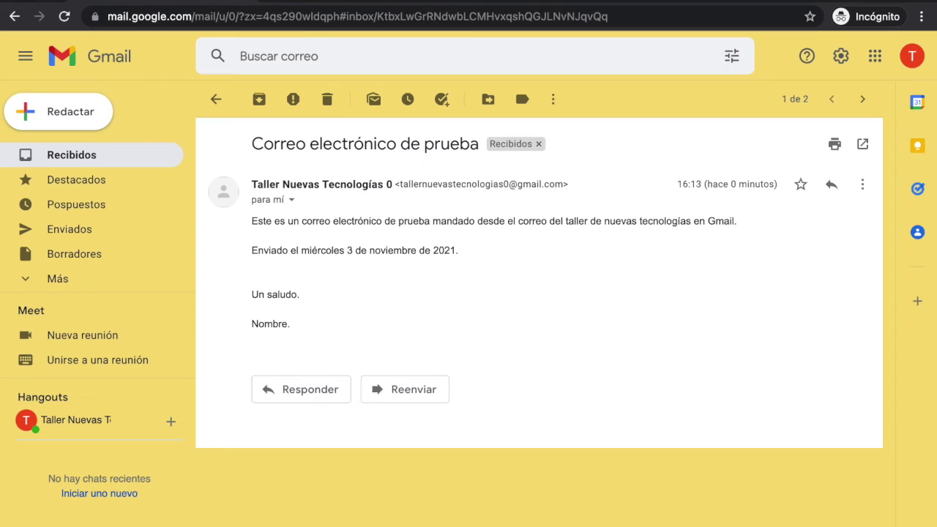
pyautogui.click(863, 190)
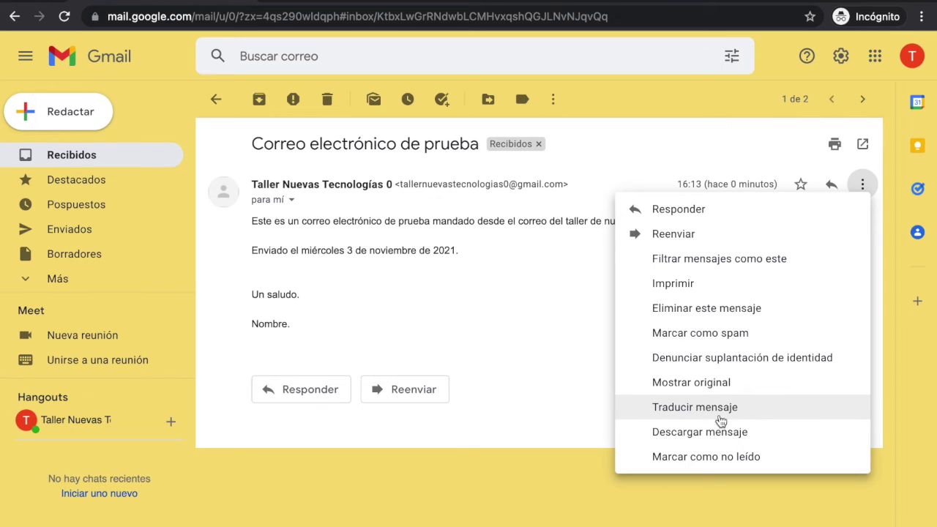
pyautogui.click(497, 329)
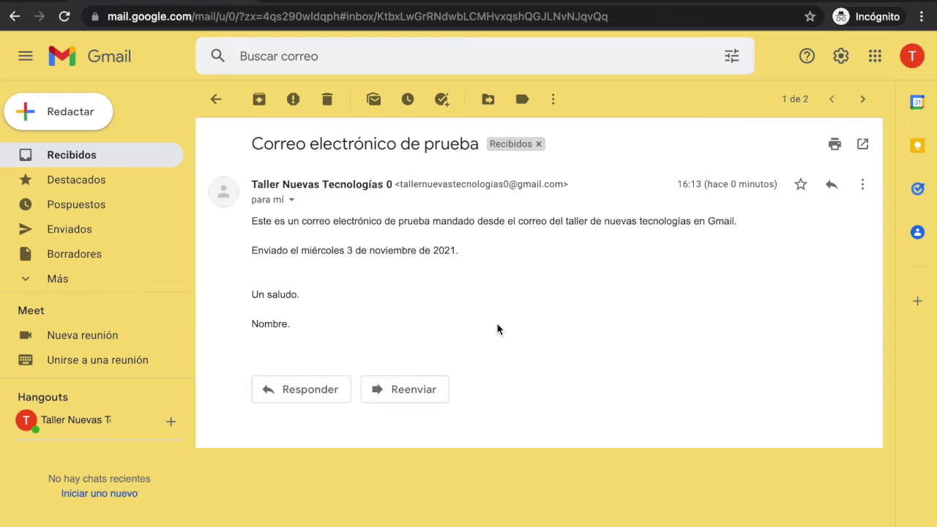
pyautogui.click(83, 154)
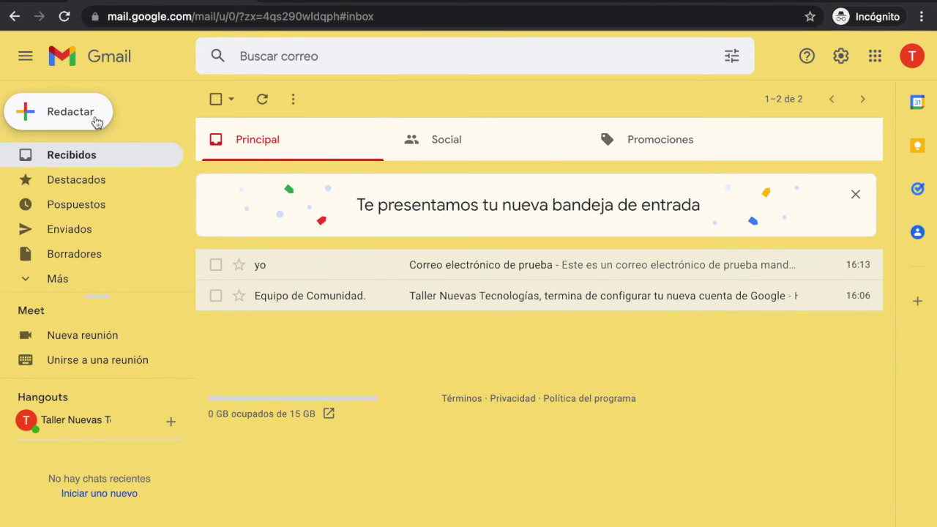
# Start a new email addressed to the workshop account via autocomplete.
pyautogui.click(96, 121)
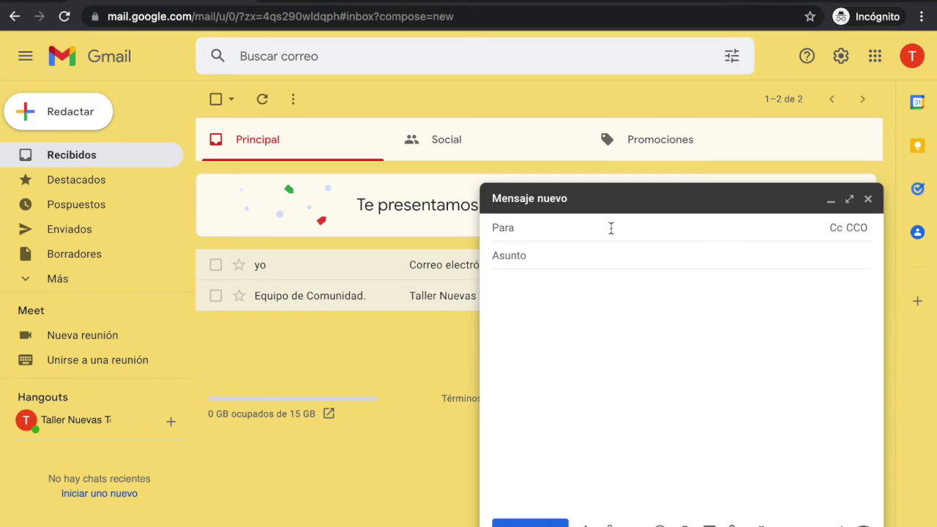
pyautogui.write('tal')
pyautogui.press('Return')
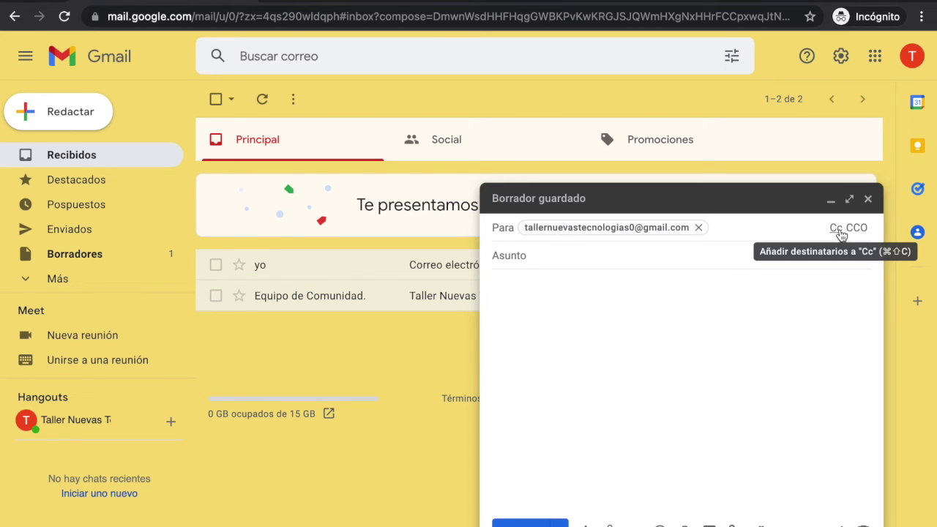
# Add a Cc line, remove the duplicate To recipient, and place the cursor in Cc.
pyautogui.click(835, 229)
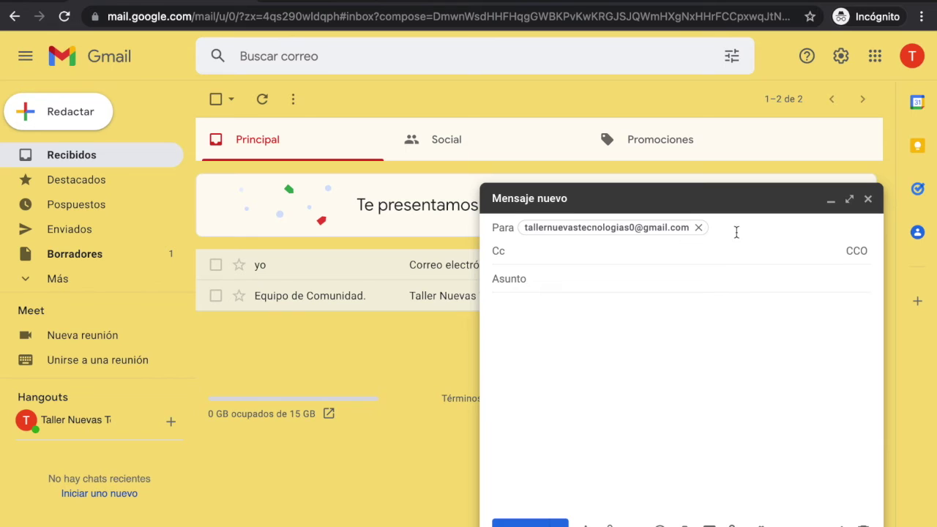
pyautogui.write('talle')
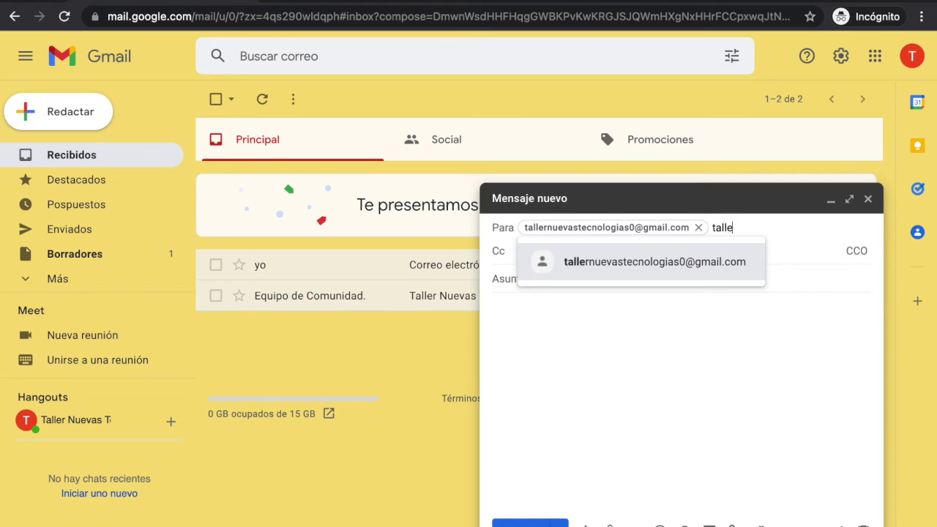
pyautogui.press('Return')
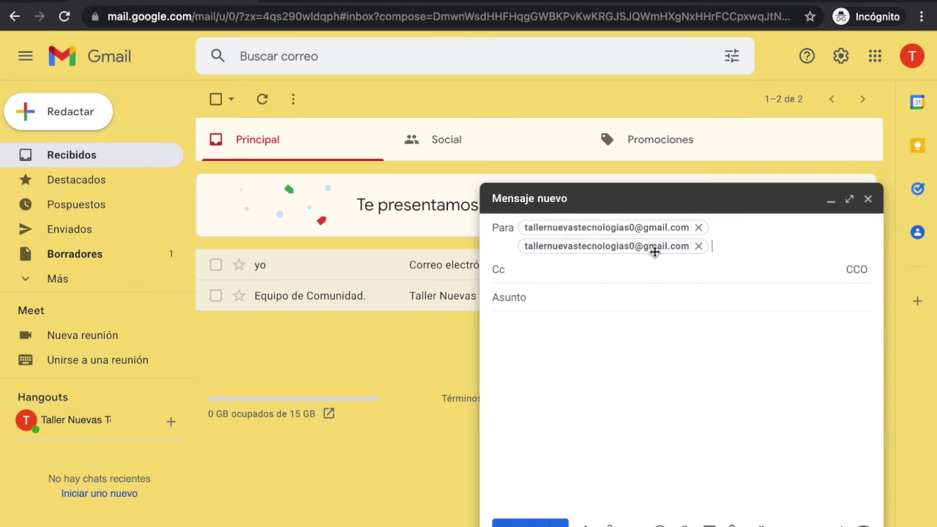
pyautogui.click(600, 269)
pyautogui.click(699, 247)
pyautogui.click(549, 248)
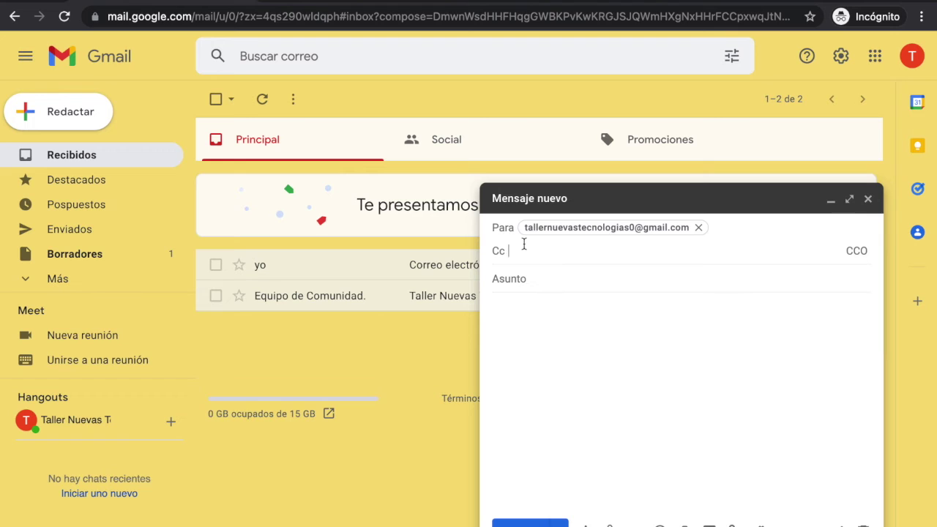
# Add the workshop account address to Cc twice more via autocomplete.
pyautogui.write('taller')
pyautogui.press('Return')
pyautogui.write('taller')
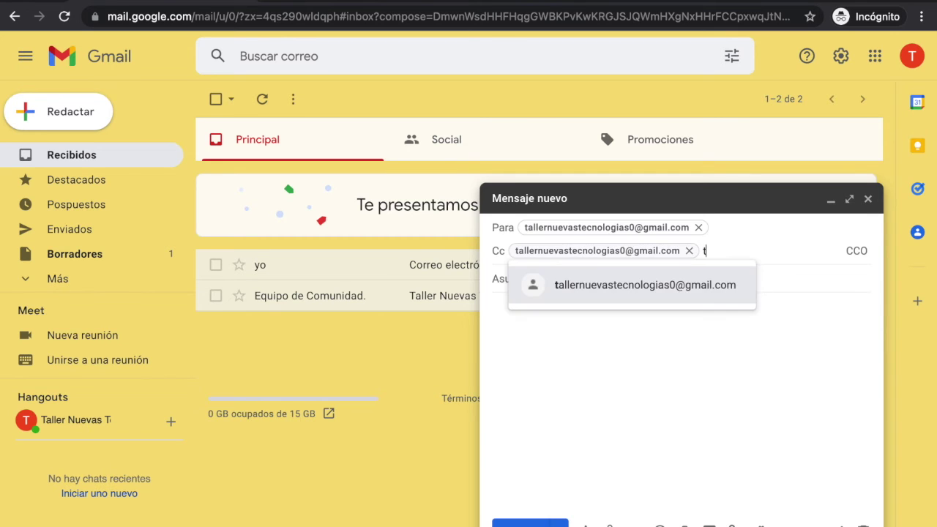
pyautogui.press('Return')
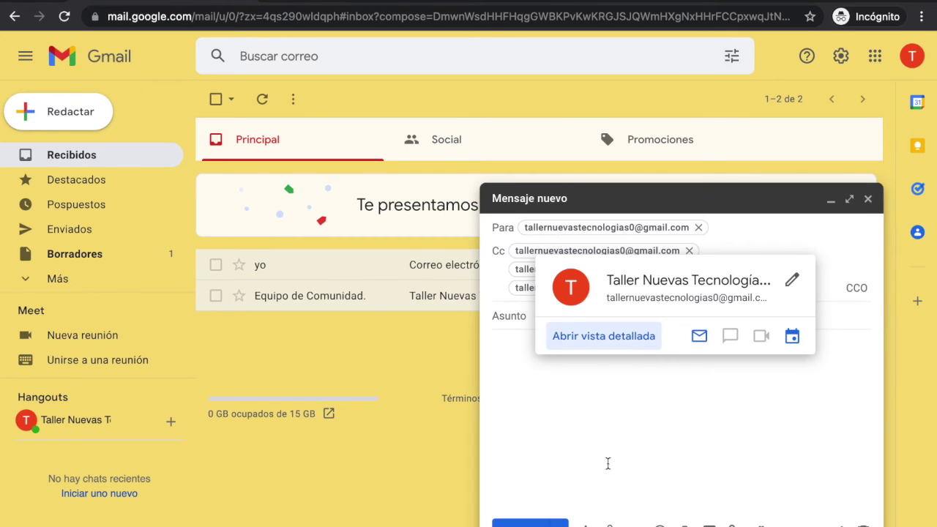
pyautogui.click(607, 461)
pyautogui.click(649, 229)
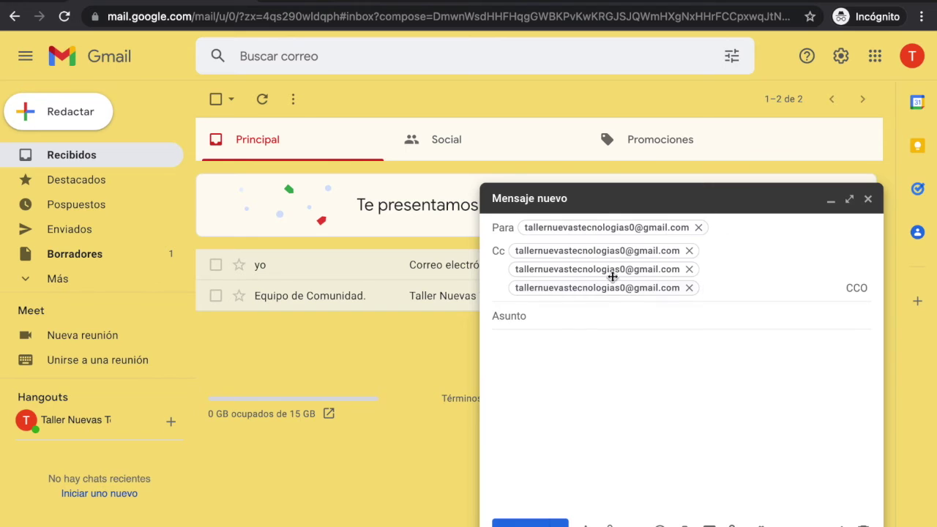
# Add a Bcc line with the workshop account address, then move to the subject.
pyautogui.moveTo(583, 292)
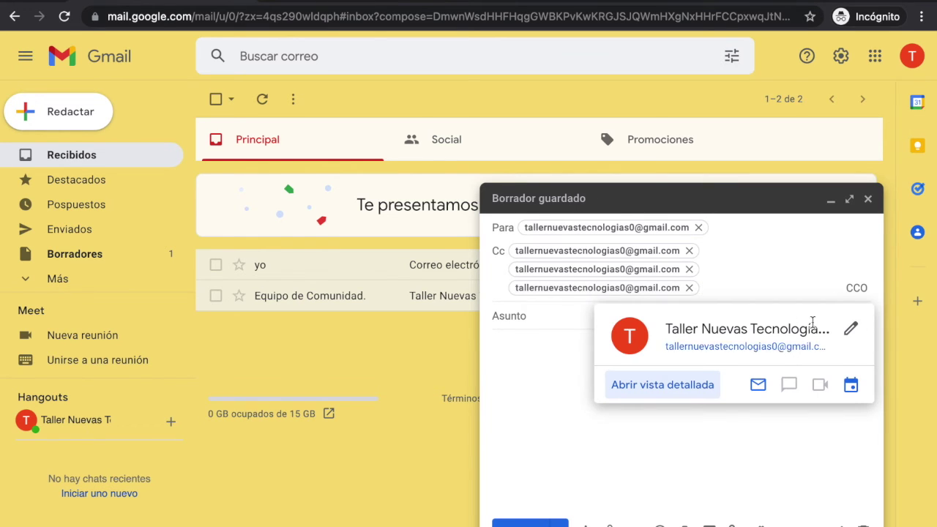
pyautogui.click(854, 290)
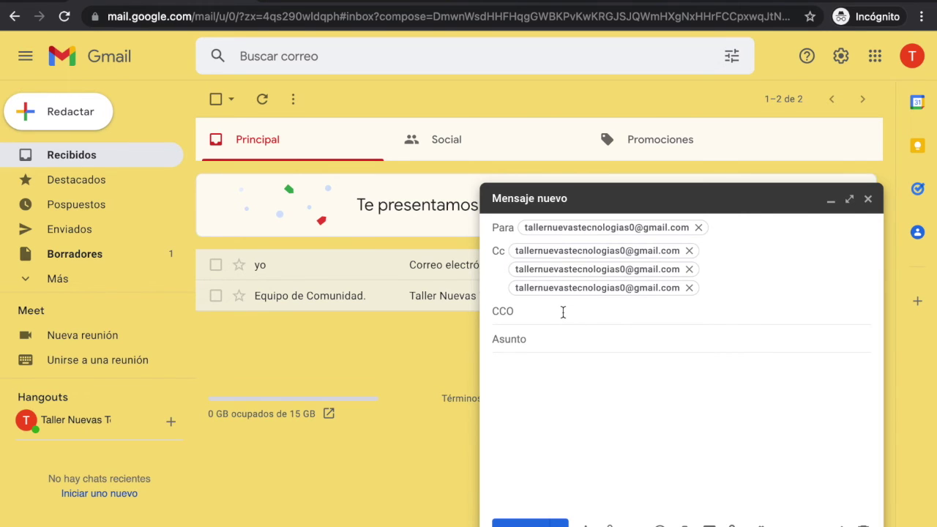
pyautogui.write('tal')
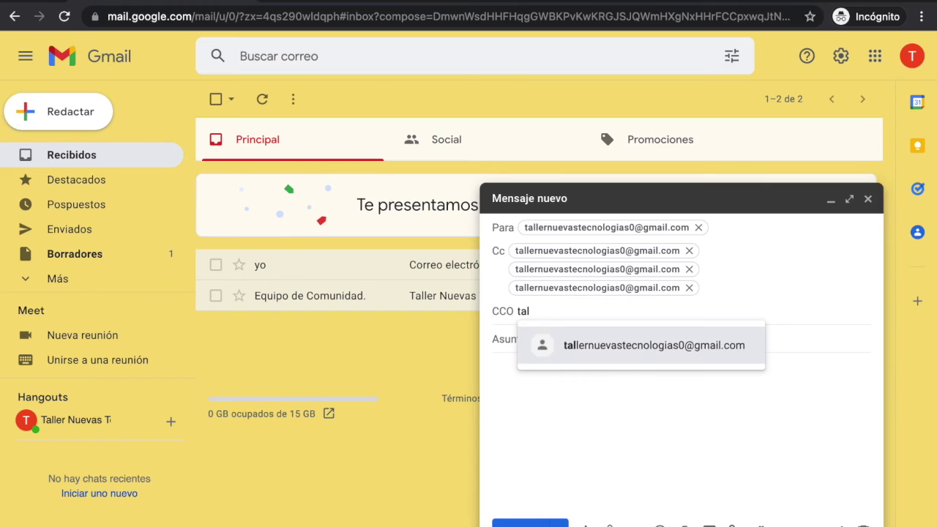
pyautogui.press('Return')
pyautogui.click(525, 341)
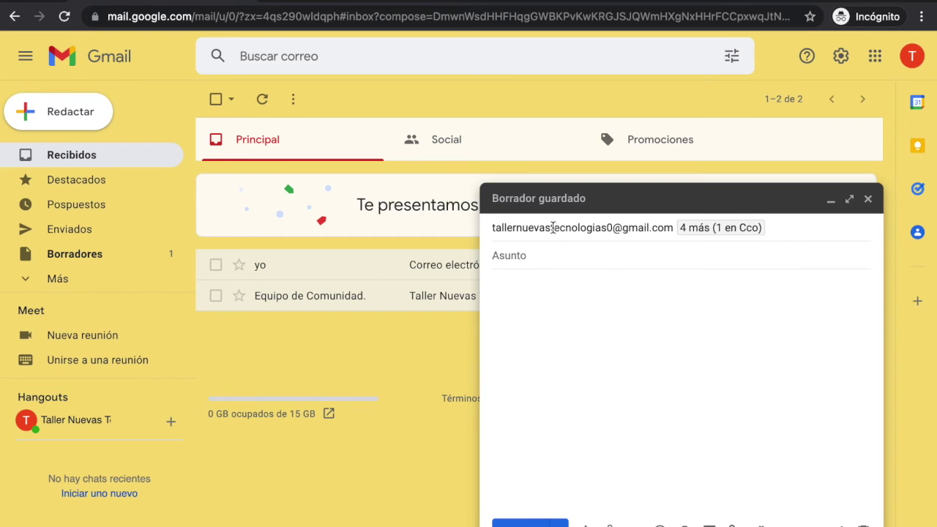
pyautogui.moveTo(550, 229)
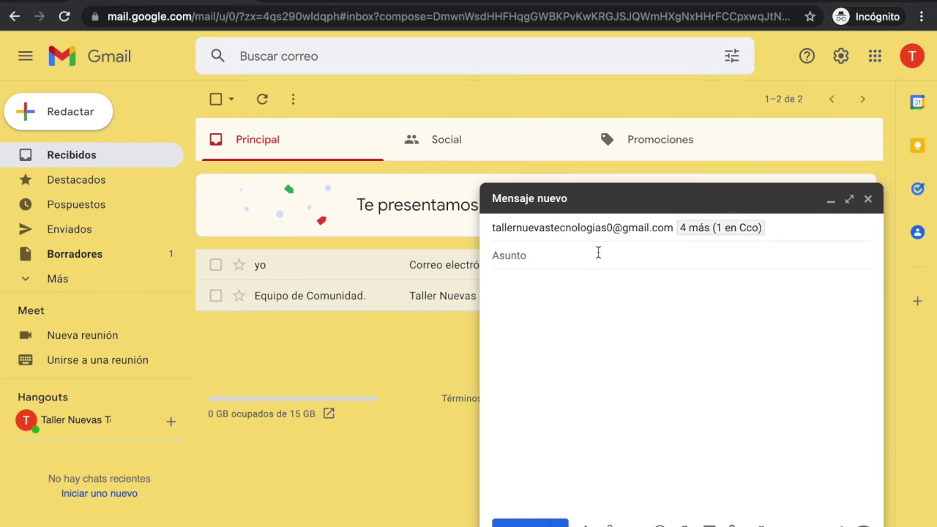
# Send 'Segunda prueba de correo electrónico' with body 'Buenas tardes... Esto es un texto de prueba. Saludos. Nombre.'.
pyautogui.write('Segunda prueba de corre')
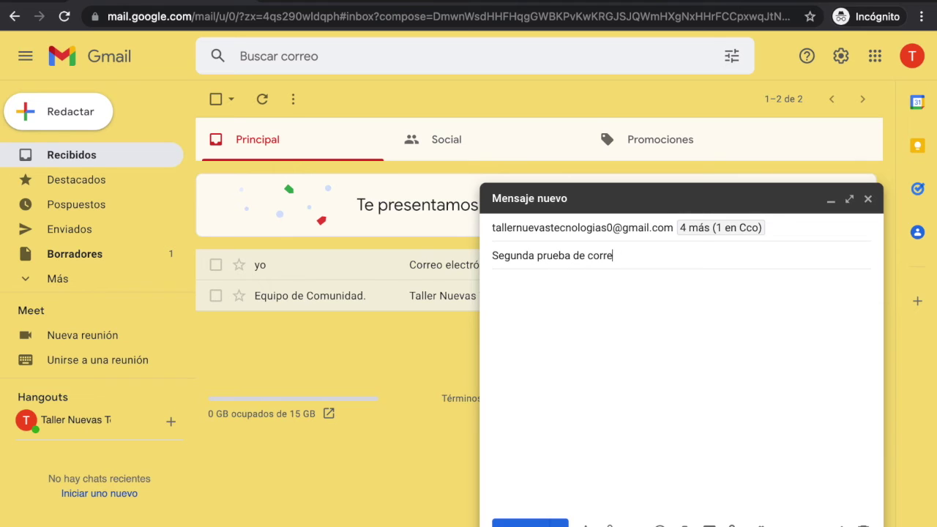
pyautogui.write('o electrónico')
pyautogui.press('Tab')
pyautogui.write('Buenas tardes...  ')
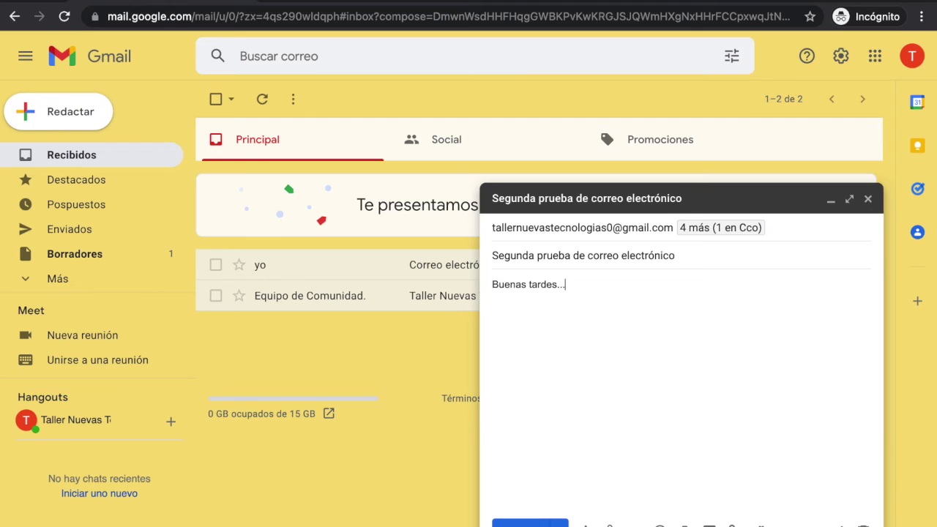
pyautogui.write('Est')
pyautogui.press('BackSpace')
pyautogui.press('BackSpace')
pyautogui.write('sto es un t')
pyautogui.write('exto de prueba. ')
pyautogui.write('Saludos.')
pyautogui.press('Return')
pyautogui.press('Return')
pyautogui.write('Nombre.')
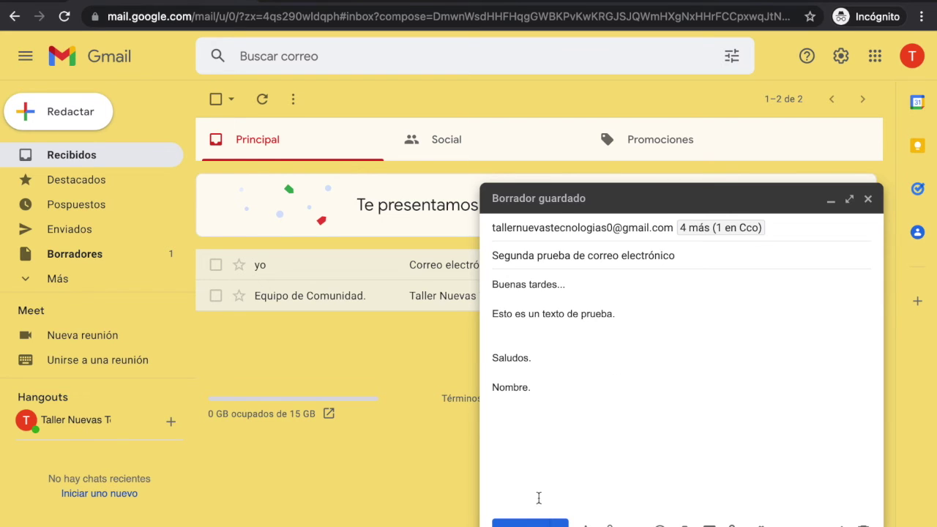
pyautogui.click(527, 523)
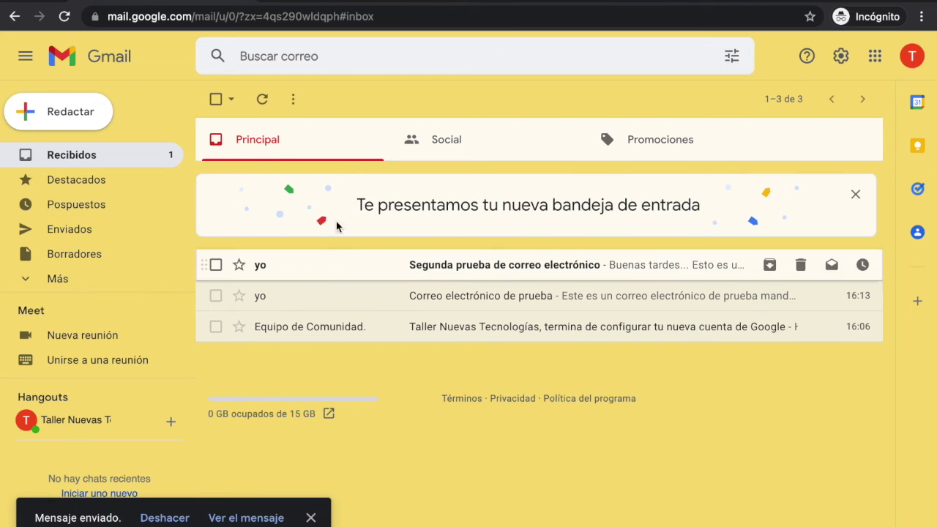
# Review the sent Segunda prueba email's To, Cc and Bcc details, then start a new message from Recibidos.
pyautogui.click(352, 268)
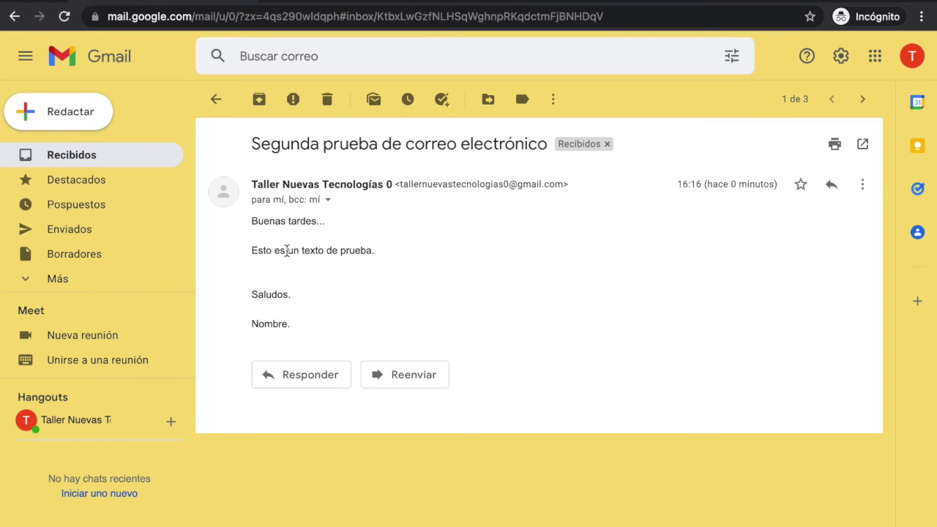
pyautogui.click(327, 201)
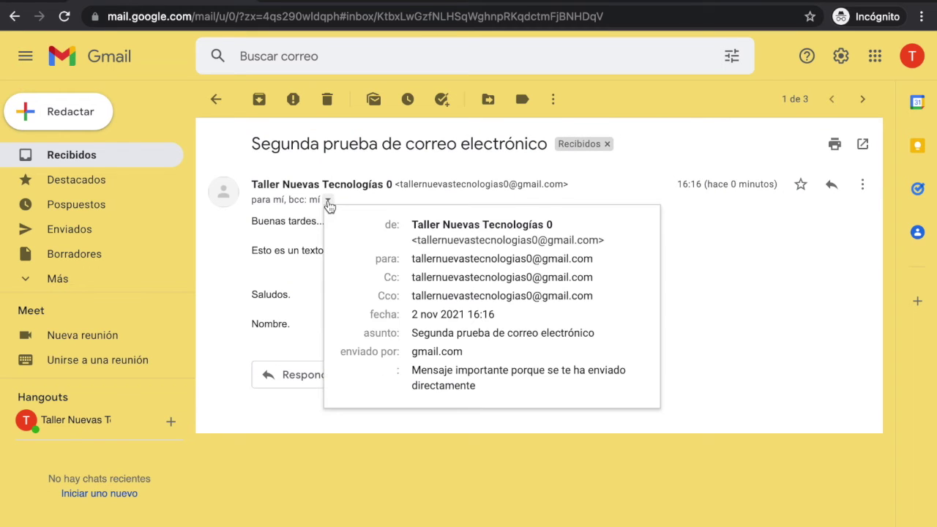
pyautogui.moveTo(414, 254); pyautogui.dragTo(608, 297)
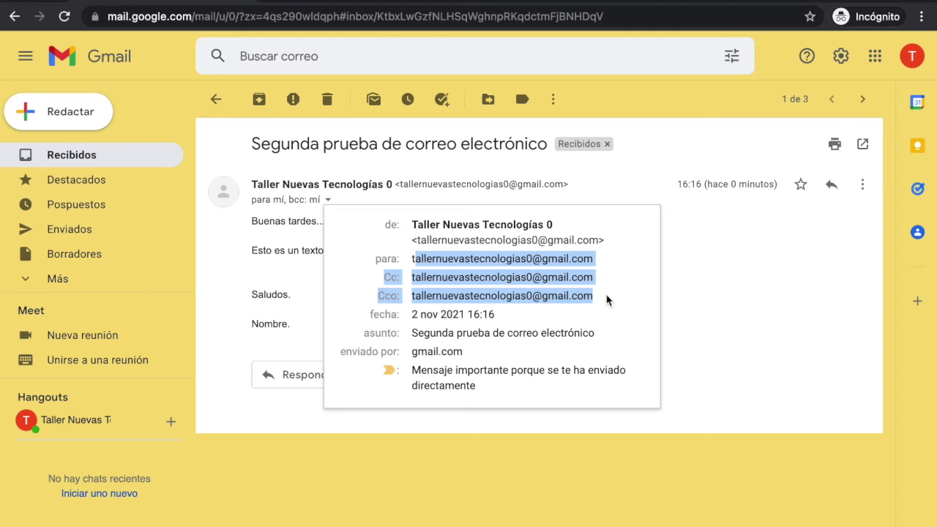
pyautogui.click(409, 278)
pyautogui.moveTo(376, 296); pyautogui.dragTo(615, 291)
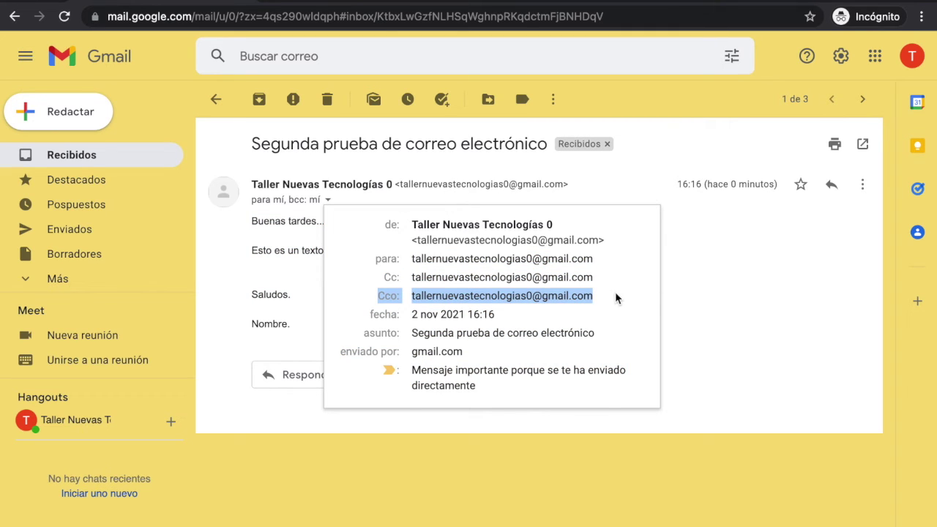
pyautogui.click(736, 311)
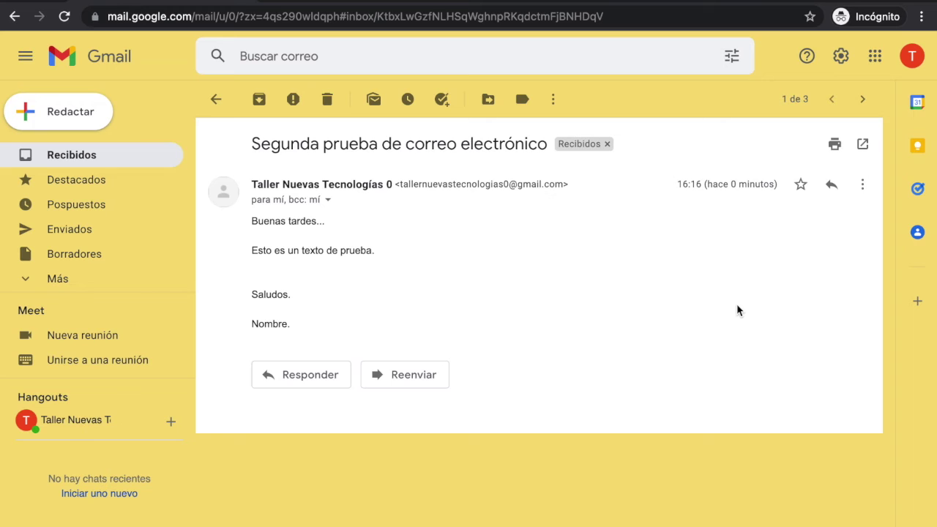
pyautogui.click(138, 155)
pyautogui.click(65, 124)
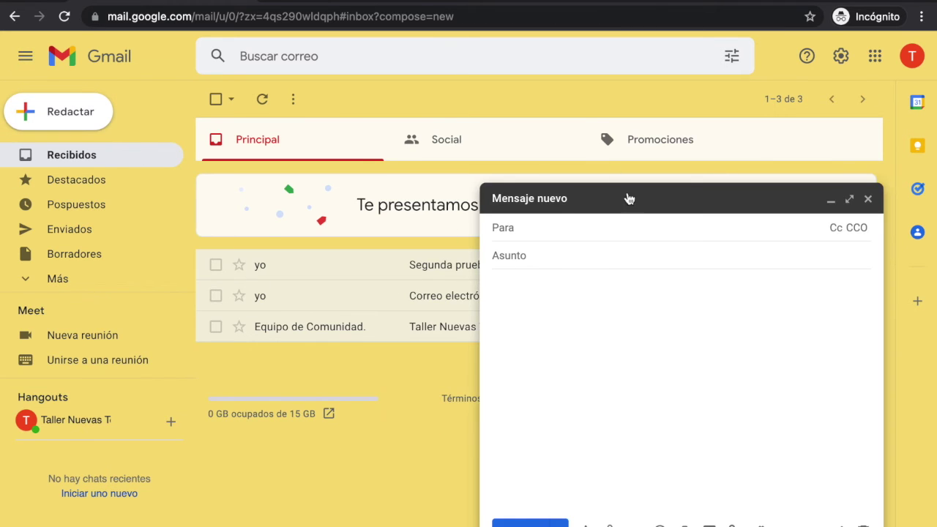
# Enlarge the new message window and write a first sample line in Garamond.
pyautogui.click(849, 200)
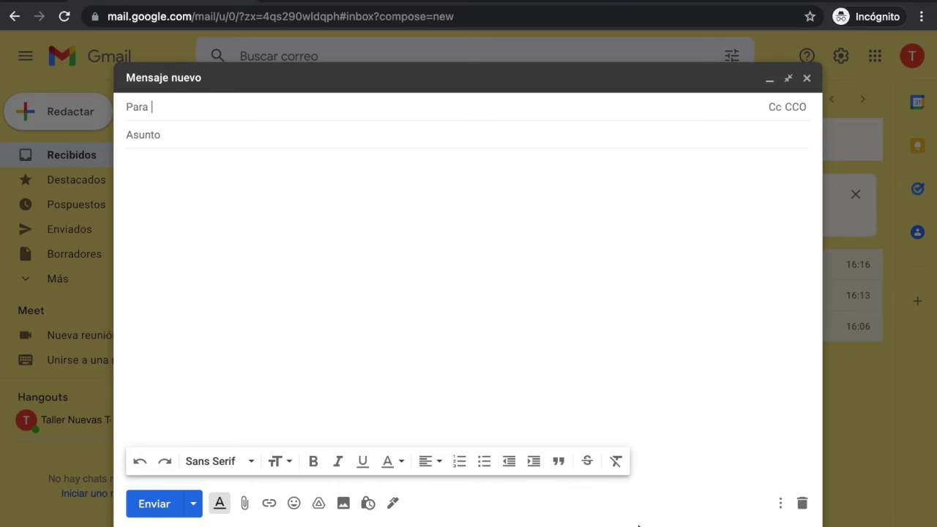
pyautogui.click(236, 462)
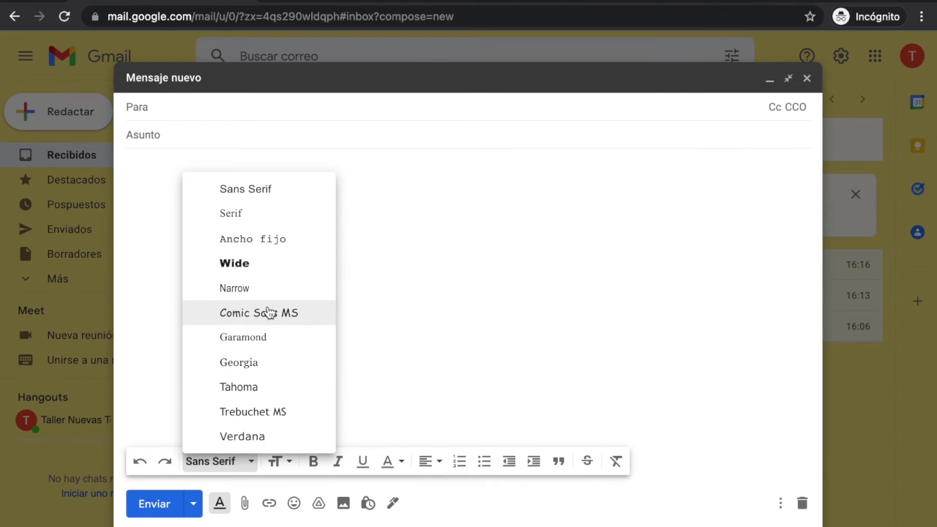
pyautogui.click(268, 338)
pyautogui.write('Este es un tipo de letra.')
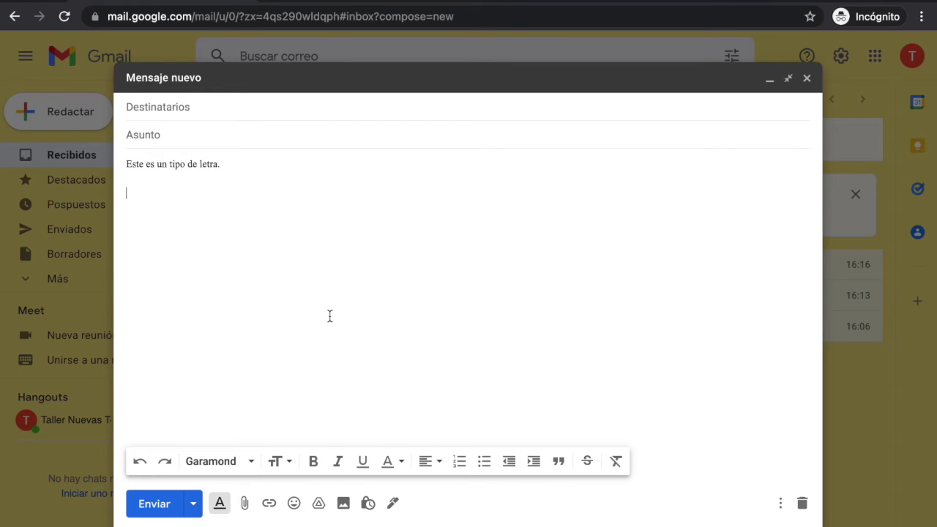
pyautogui.click(277, 461)
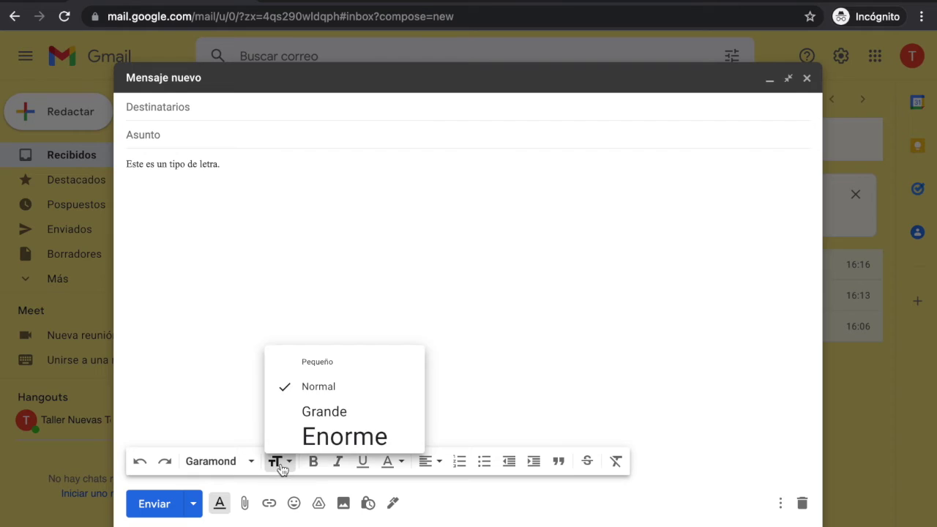
# Add 'Este es otro tipo de letra.' lines in Comic Sans MS and Trebuchet MS.
pyautogui.click(239, 464)
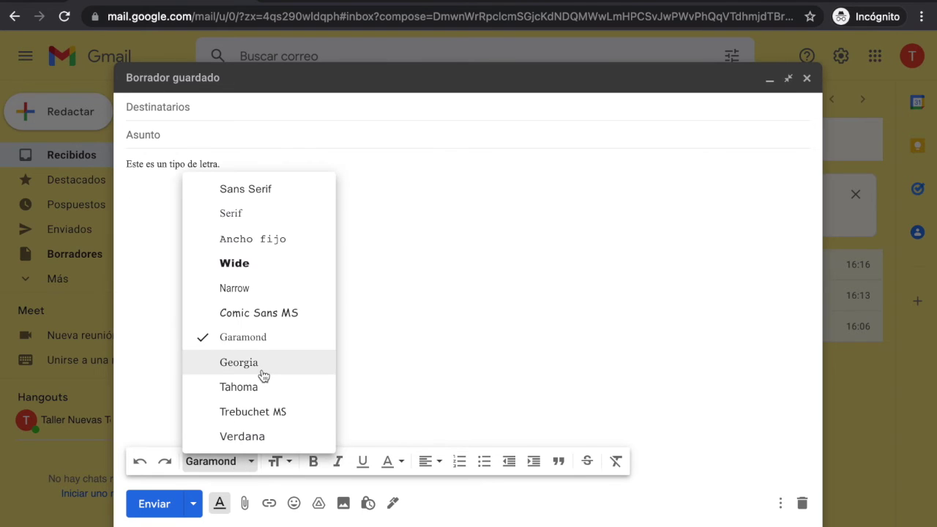
pyautogui.click(282, 314)
pyautogui.write('Este es otro tipo de letra.')
pyautogui.press('Return')
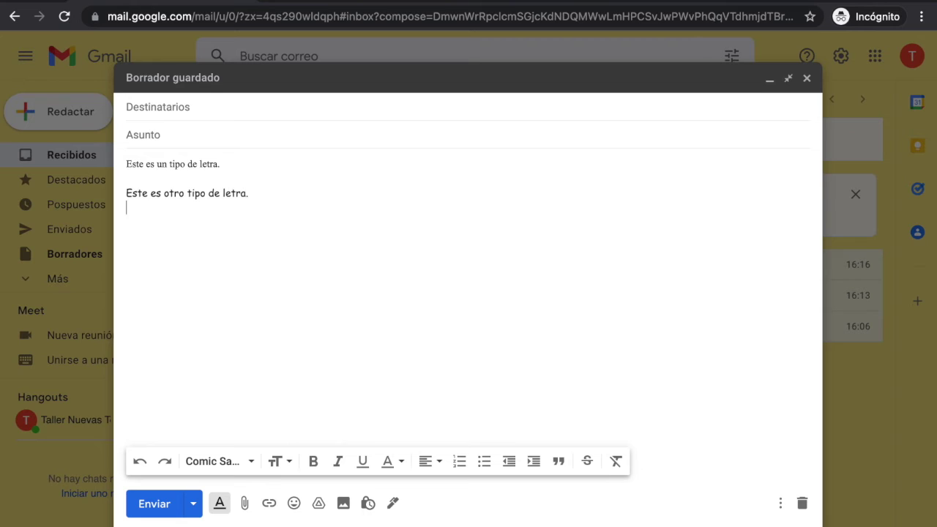
pyautogui.click(234, 461)
pyautogui.click(265, 411)
pyautogui.write('Este es otro tipo de letra.')
pyautogui.press('Return')
# Add three more sample lines in Verdana, Serif and Sans Serif.
pyautogui.click(253, 460)
pyautogui.click(255, 437)
pyautogui.write('Este es otro tipo de letr')
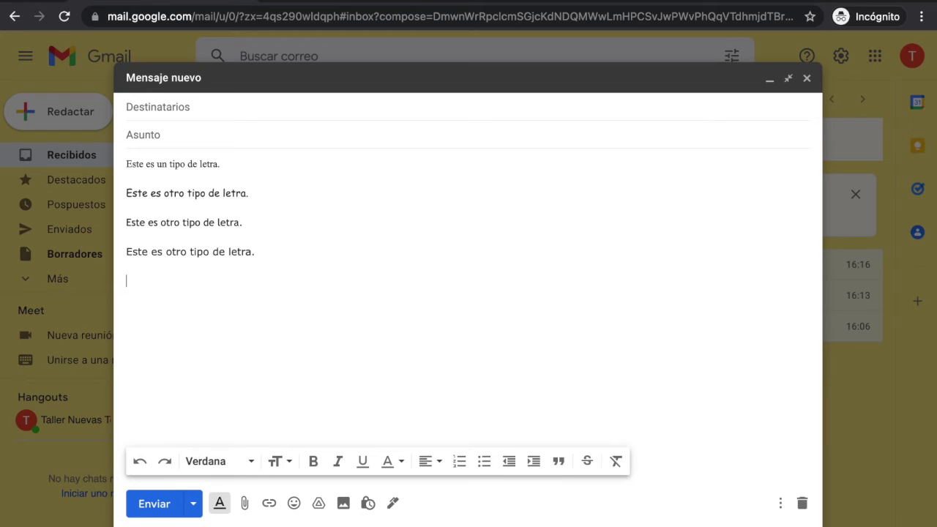
pyautogui.click(229, 462)
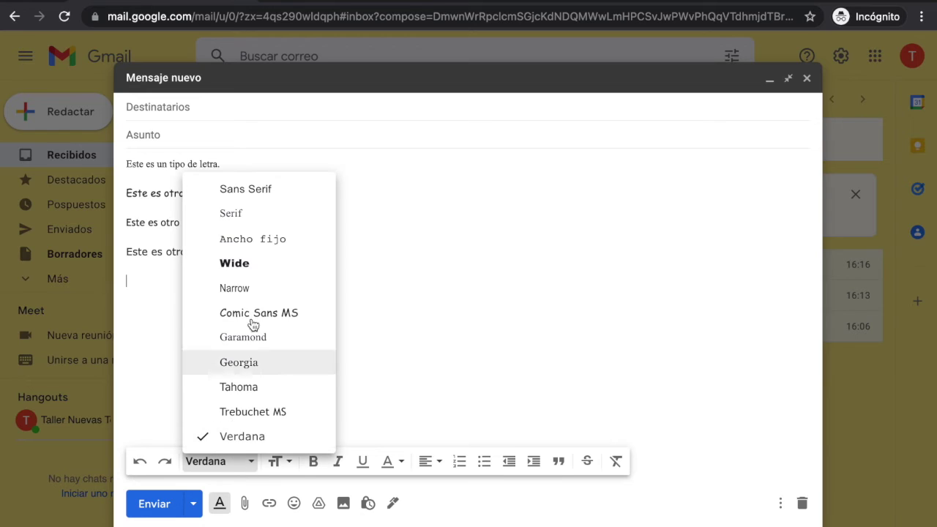
pyautogui.click(256, 222)
pyautogui.write('Este es otro tipo de letra.')
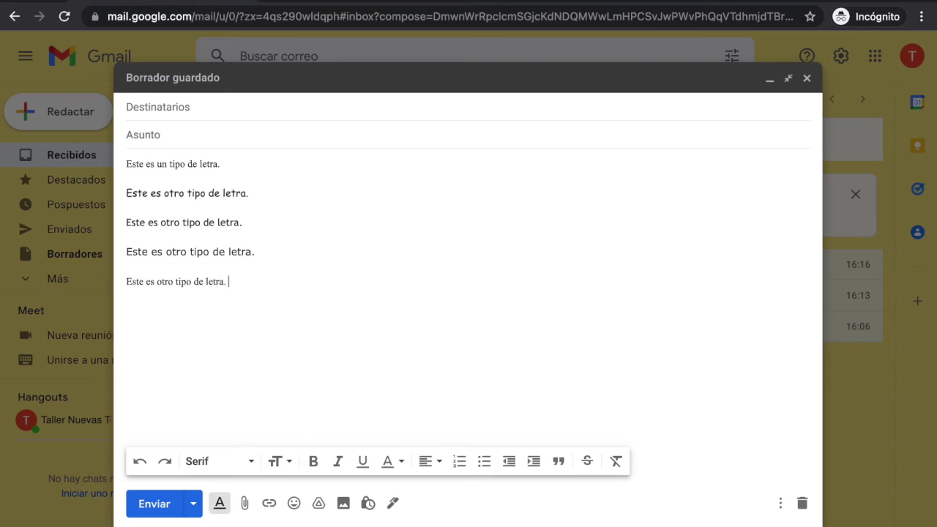
pyautogui.click(223, 459)
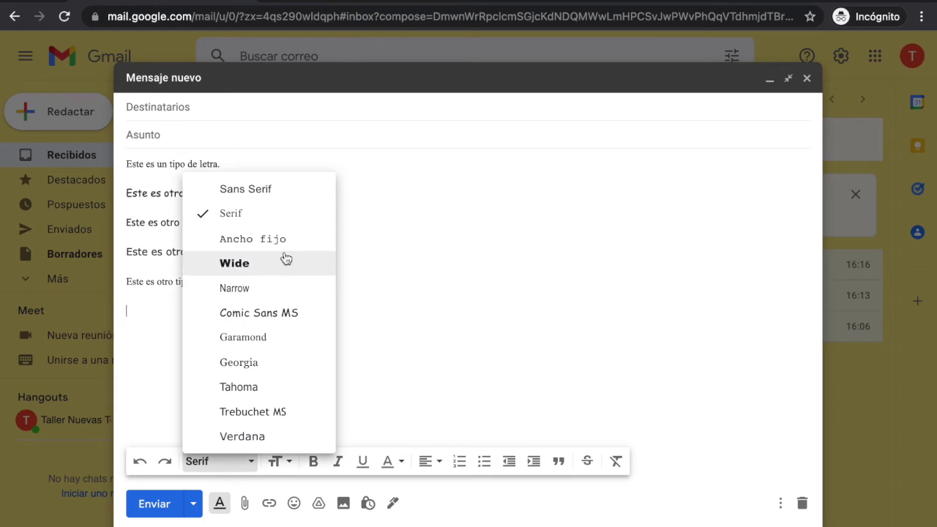
pyautogui.click(267, 193)
pyautogui.write('Este es otro tipo de letra.')
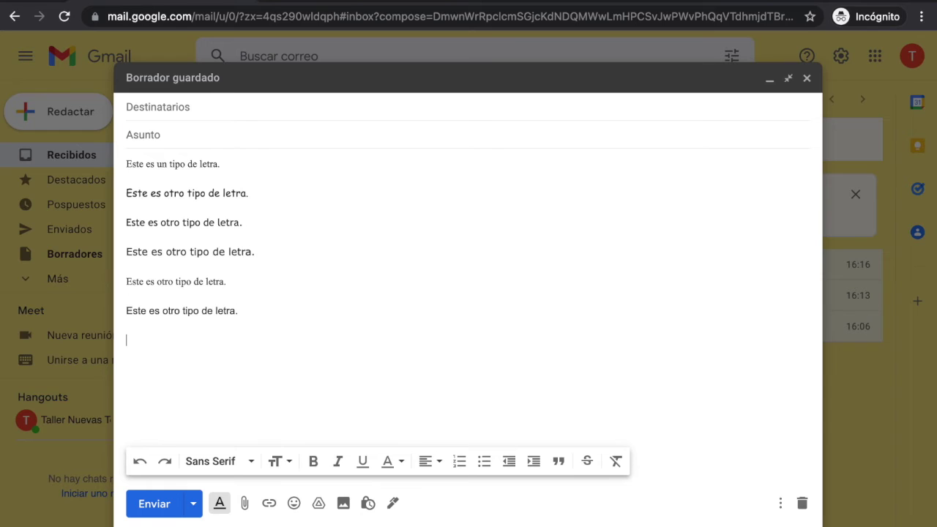
pyautogui.click(281, 461)
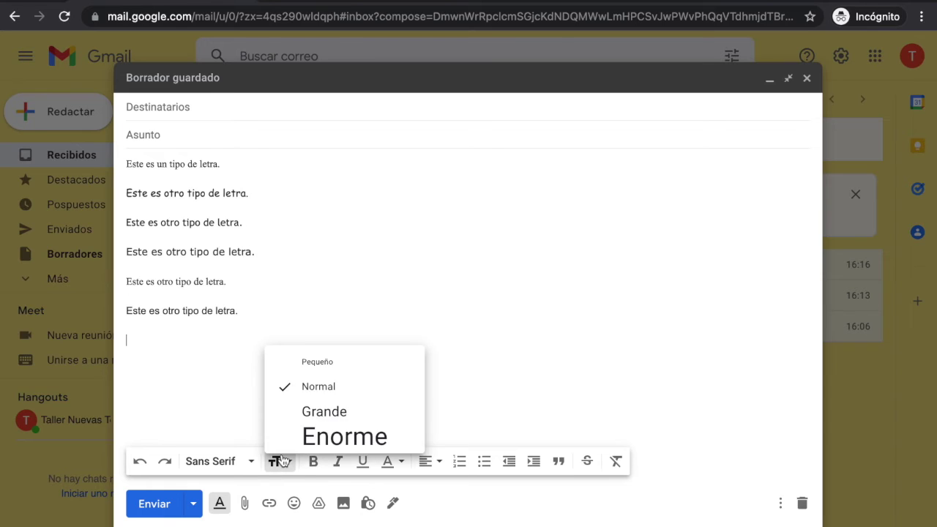
# Type 'Este es tipo de letra grande.', '…enorme.' and a pequeño line, each in its matching size.
pyautogui.click(317, 410)
pyautogui.write('Este es tipo de letra grande.')
pyautogui.press('Return')
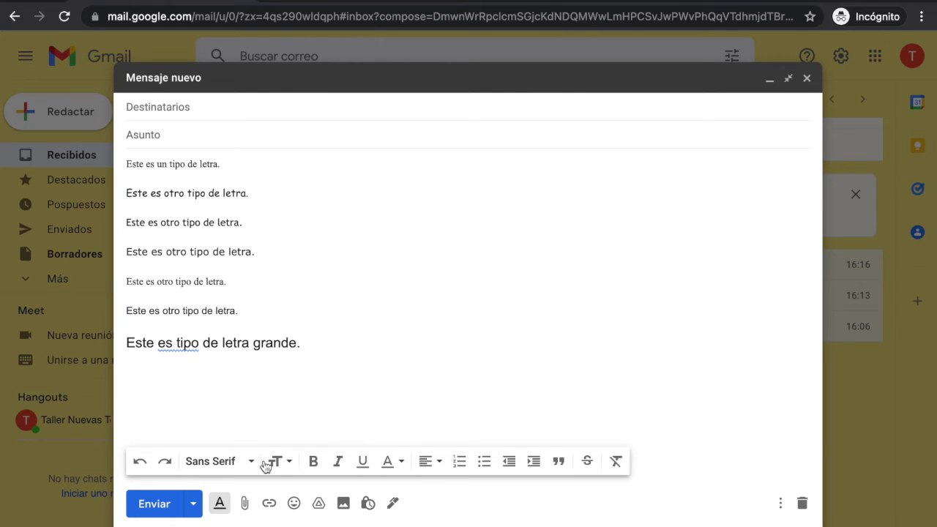
pyautogui.click(265, 465)
pyautogui.click(321, 439)
pyautogui.write('Este es tipo de let')
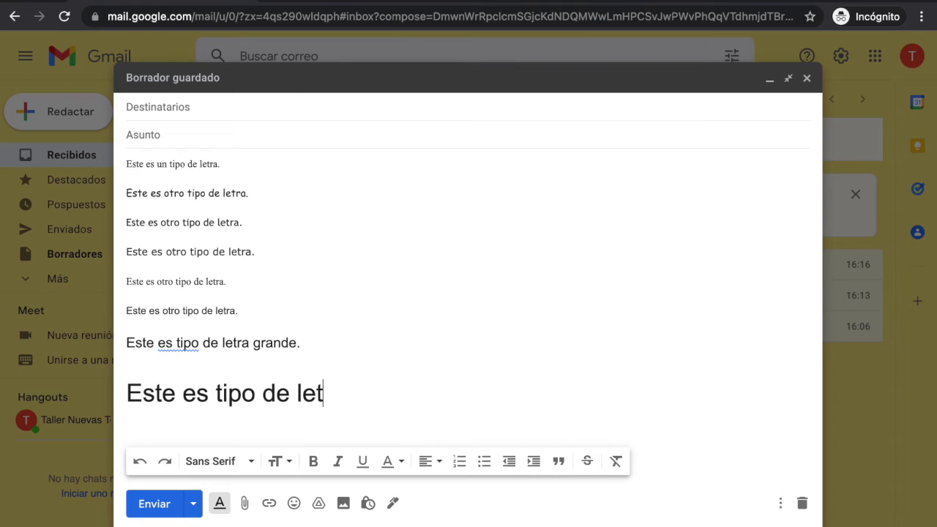
pyautogui.write('ra enorme.')
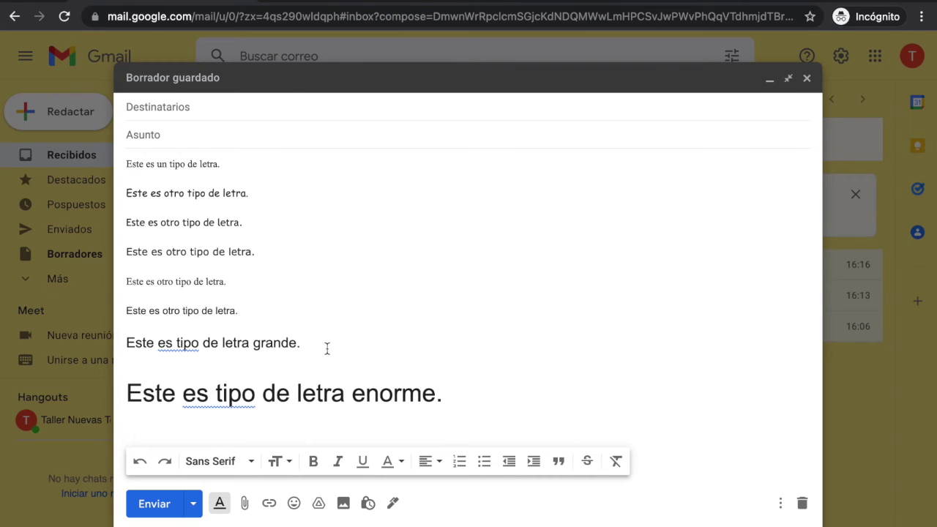
pyautogui.press('Return')
pyautogui.click(280, 462)
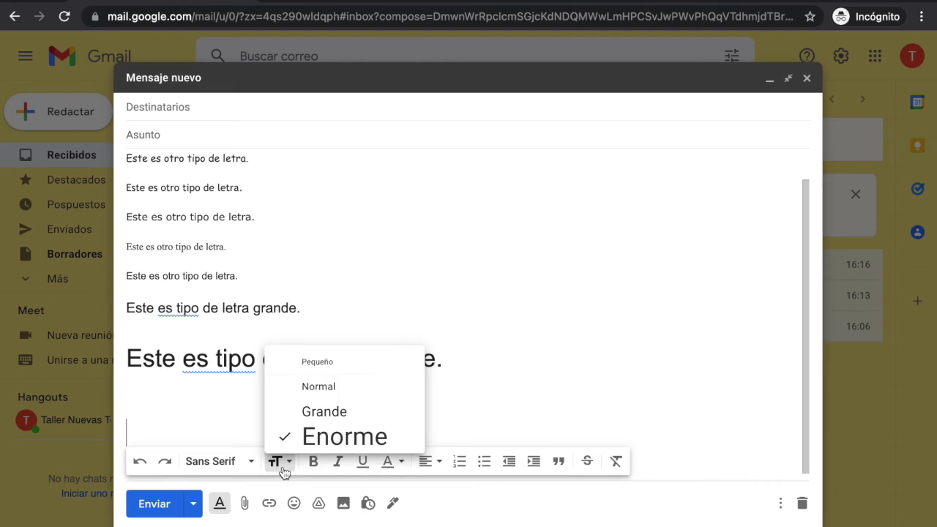
pyautogui.click(306, 366)
pyautogui.write('Este es tipo de letra pequeño.')
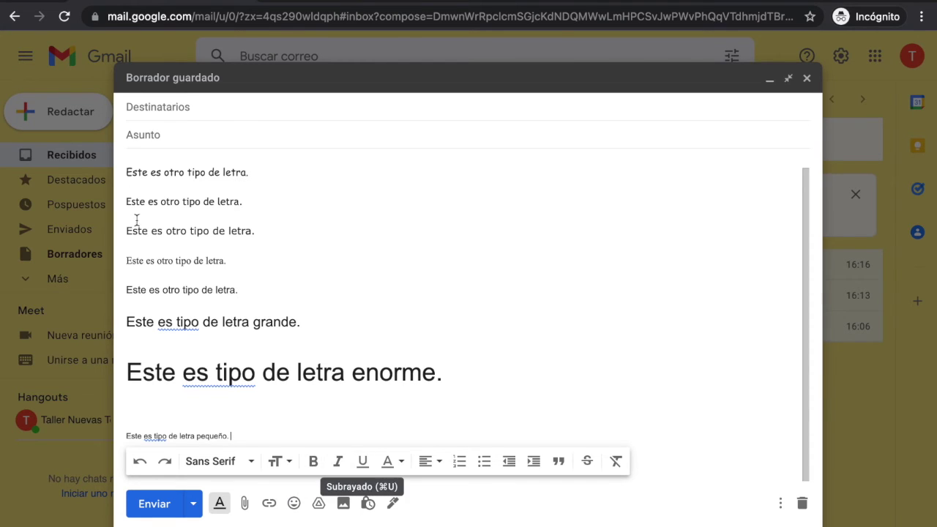
# Make the Comic Sans MS line bold, the Trebuchet MS line italic, and underline the Verdana line.
pyautogui.moveTo(126, 173); pyautogui.dragTo(340, 173)
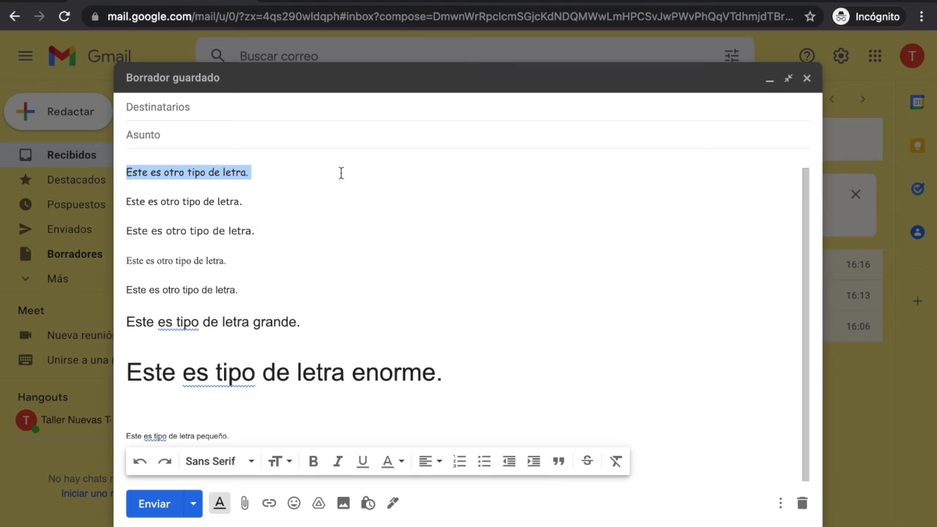
pyautogui.click(313, 462)
pyautogui.moveTo(126, 202); pyautogui.dragTo(370, 210)
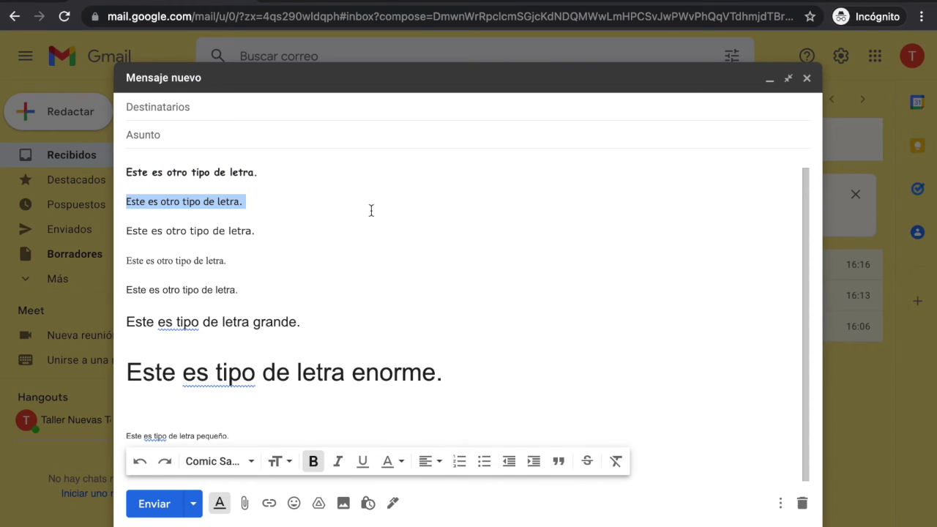
pyautogui.click(338, 461)
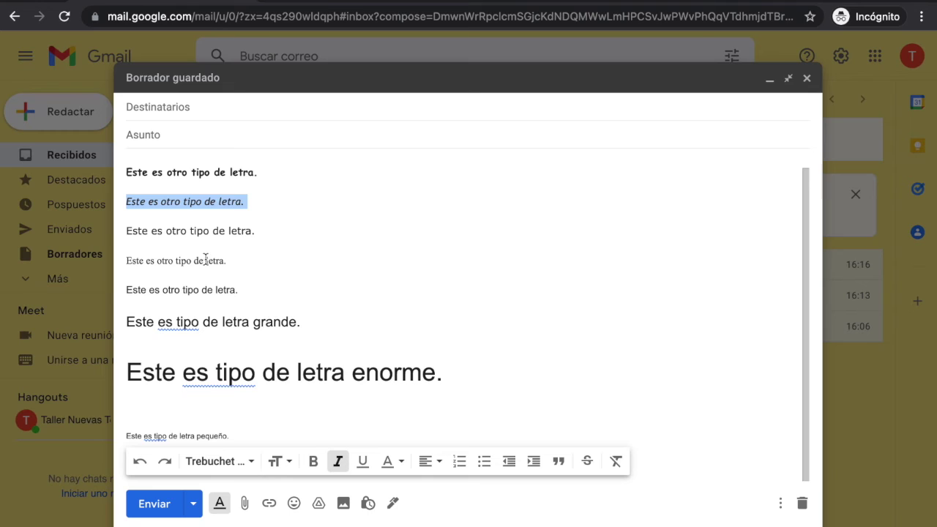
pyautogui.moveTo(127, 231); pyautogui.dragTo(256, 233)
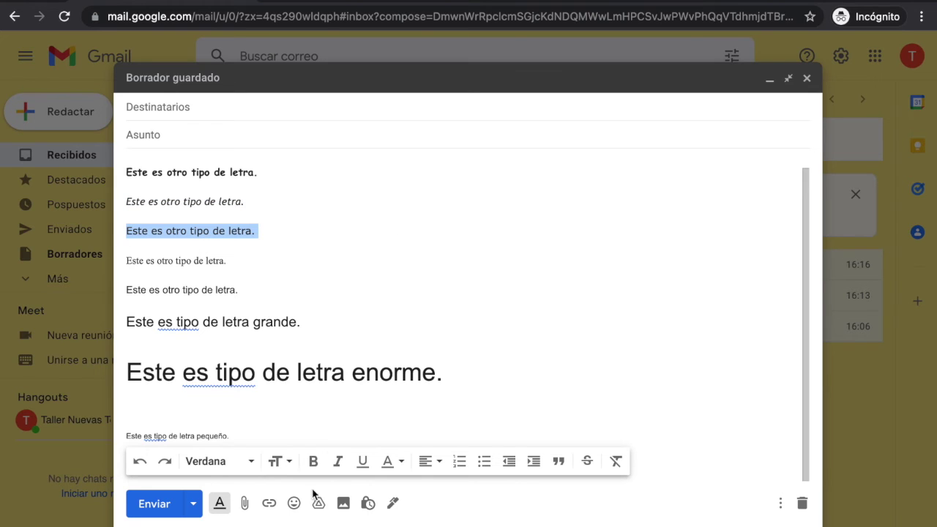
pyautogui.click(363, 461)
# Give the Serif line an orange background and the next line dark red text.
pyautogui.moveTo(126, 261); pyautogui.dragTo(302, 265)
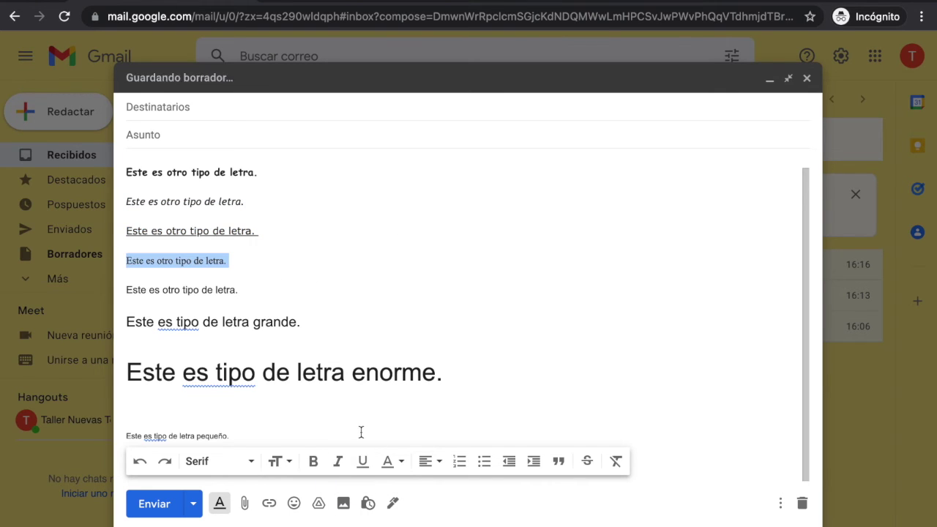
pyautogui.click(398, 463)
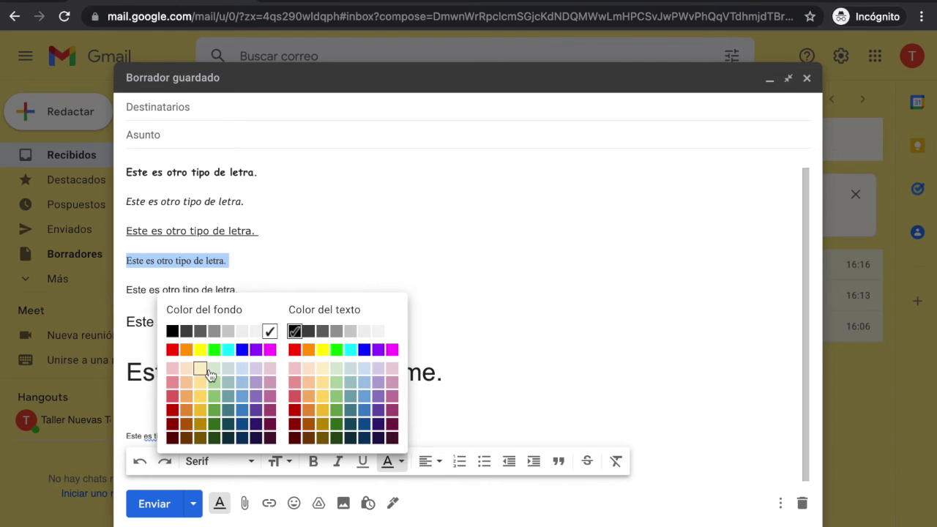
pyautogui.click(186, 350)
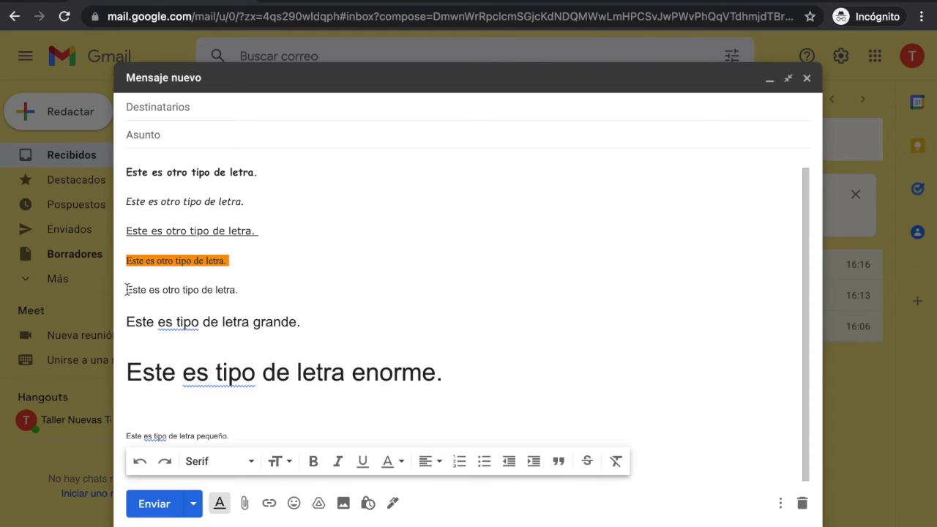
pyautogui.moveTo(125, 290); pyautogui.dragTo(241, 290)
pyautogui.click(391, 461)
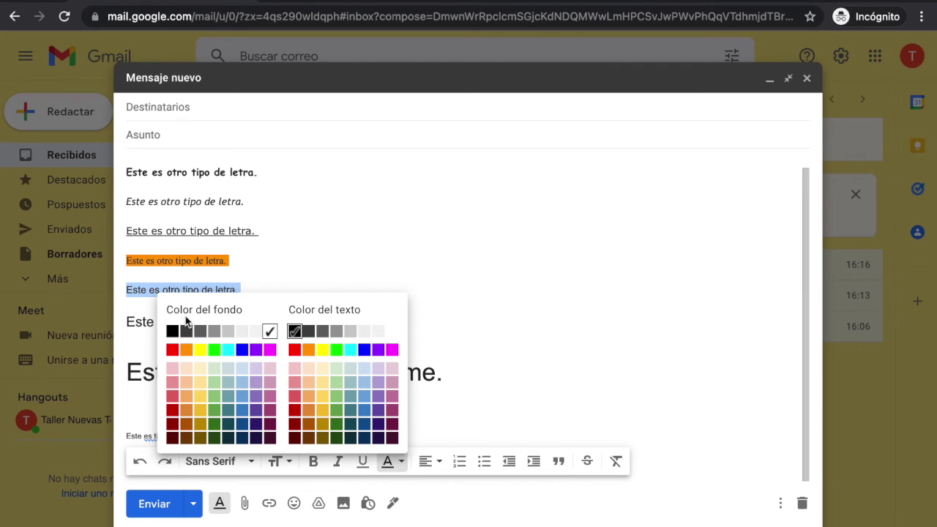
pyautogui.click(295, 410)
pyautogui.click(304, 294)
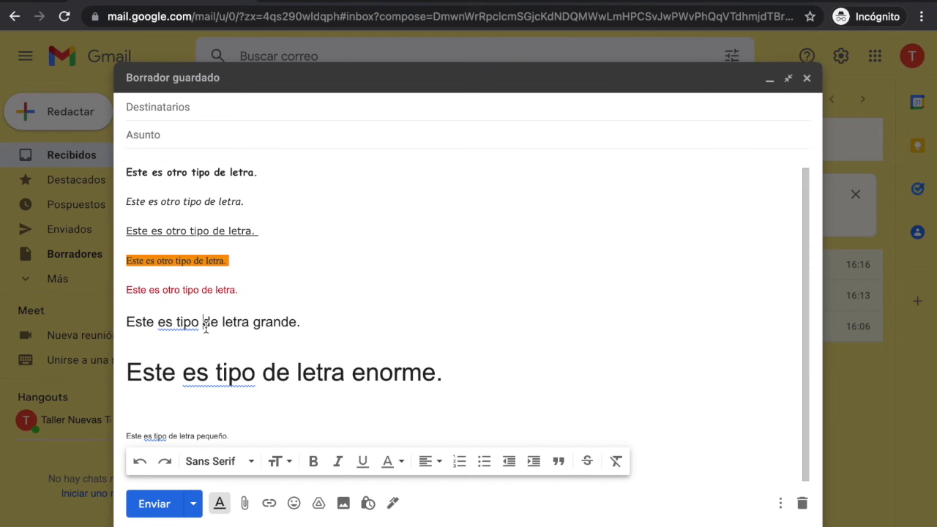
# Try centre, then right, then left alignment on 'Este es tipo de letra grande.', ending left-aligned.
pyautogui.moveTo(126, 322); pyautogui.dragTo(304, 323)
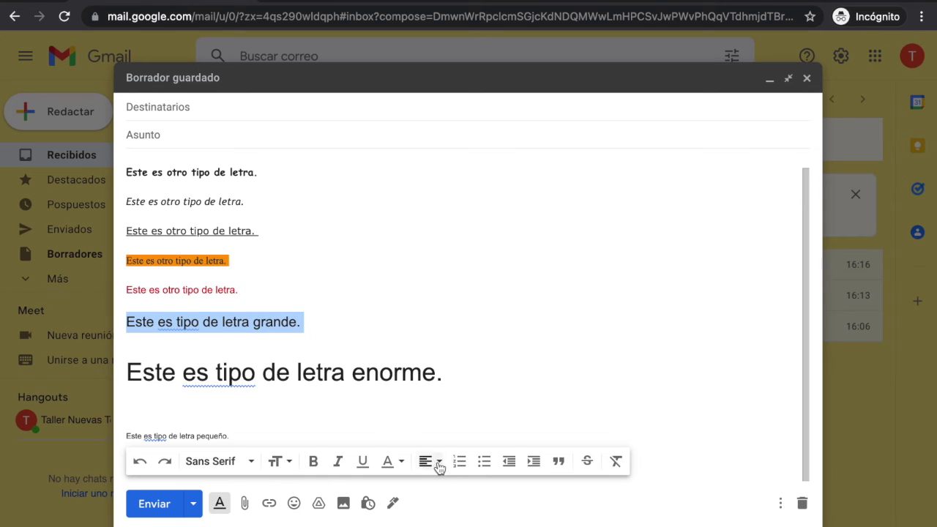
pyautogui.click(441, 467)
pyautogui.click(427, 417)
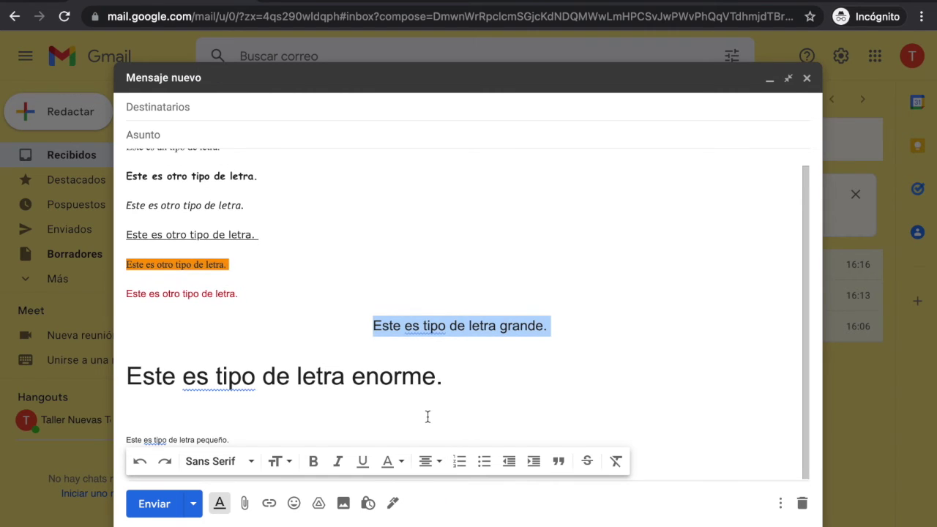
pyautogui.click(429, 461)
pyautogui.click(429, 438)
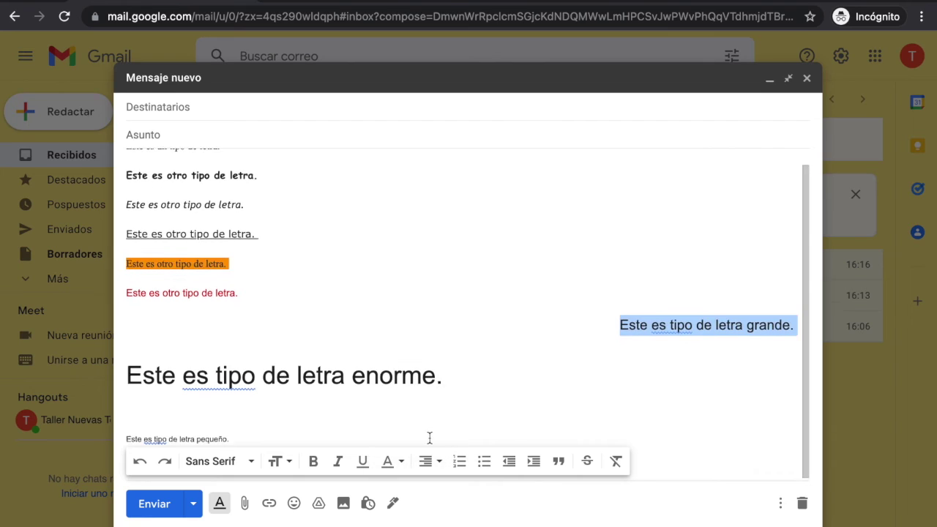
pyautogui.click(430, 462)
pyautogui.click(431, 398)
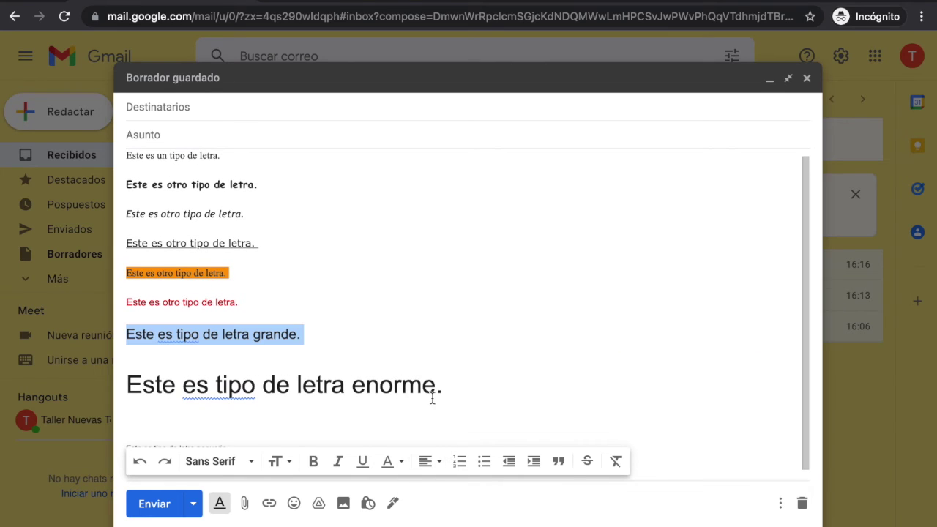
# Make the grande line a numbered item, add an empty item, then switch the grande line to a bullet.
pyautogui.scroll(-1, 384, 385)
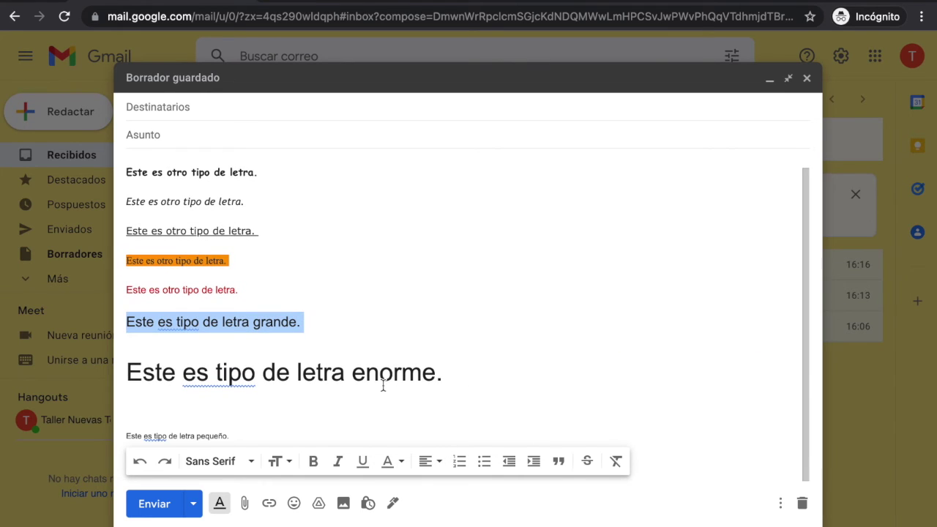
pyautogui.click(455, 461)
pyautogui.click(407, 339)
pyautogui.press('Return')
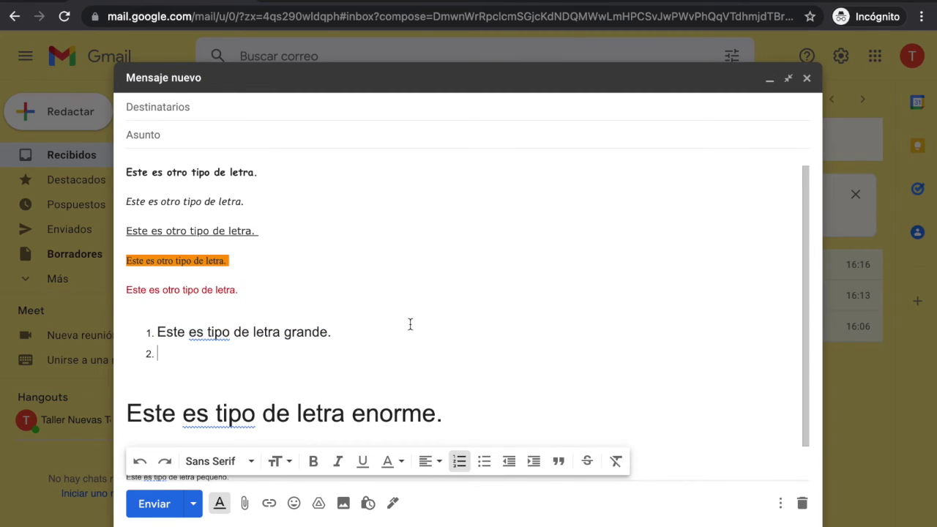
pyautogui.scroll(-2, 386, 301)
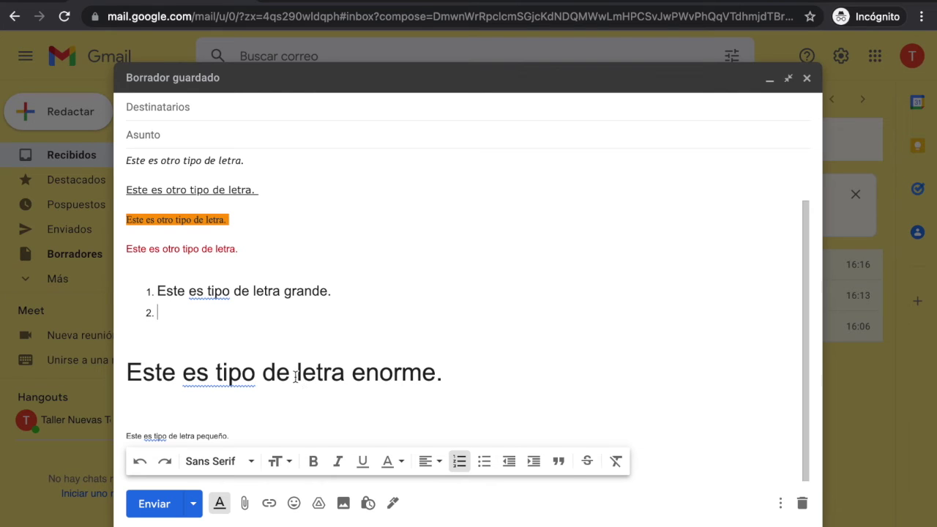
pyautogui.moveTo(335, 291); pyautogui.dragTo(144, 286)
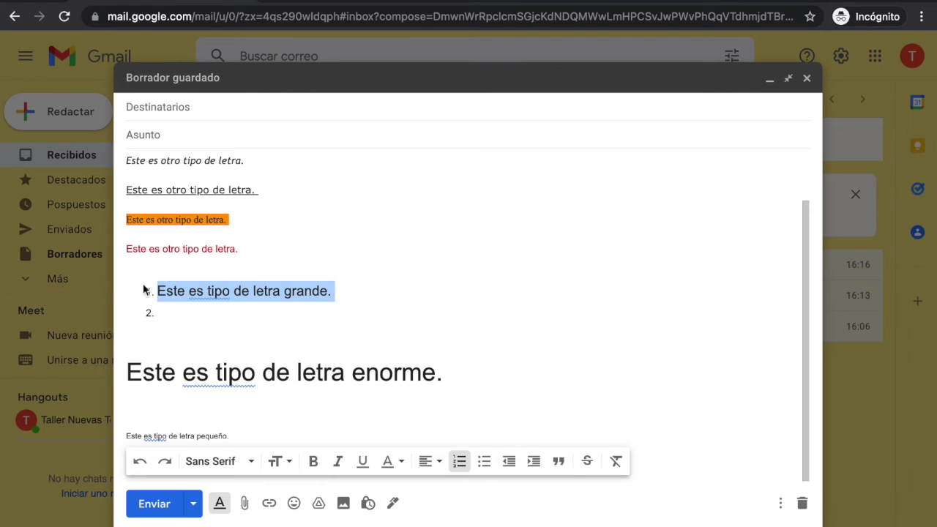
pyautogui.click(483, 462)
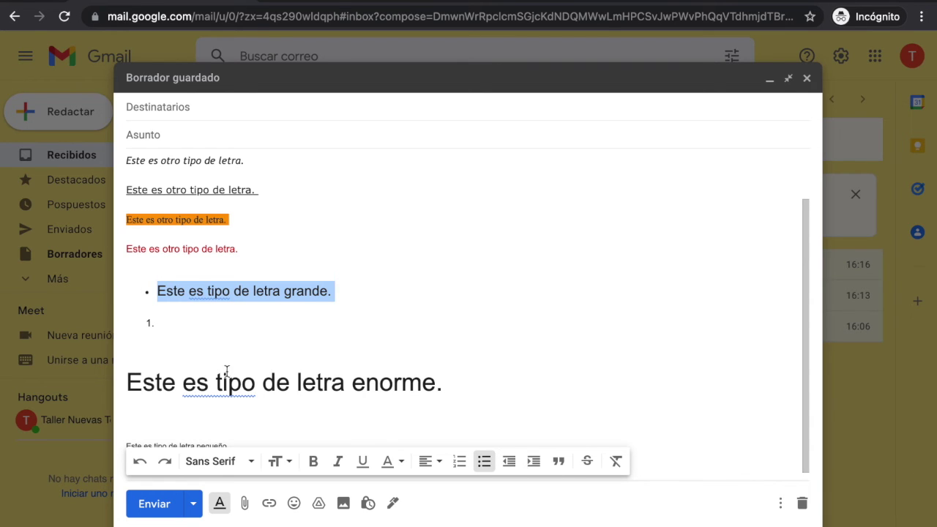
pyautogui.tripleClick(173, 248)
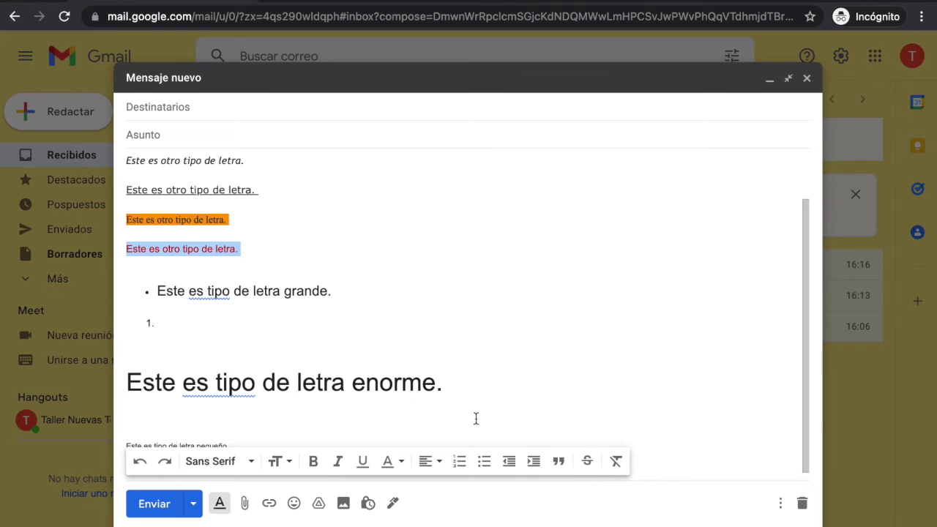
# Indent the red line four times, outdent it twice, and format it as a quote.
pyautogui.click(537, 468)
pyautogui.click(537, 469)
pyautogui.click(536, 468)
pyautogui.click(536, 468)
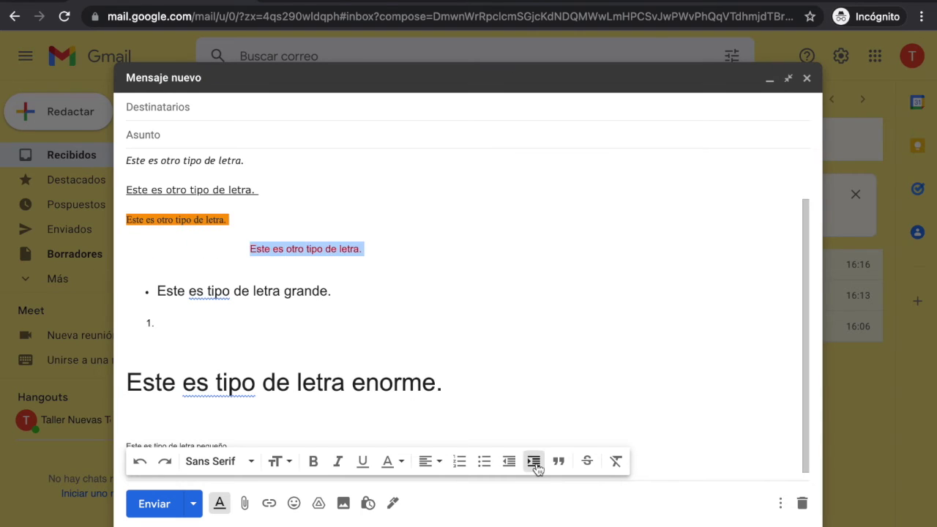
pyautogui.click(536, 469)
pyautogui.click(536, 469)
pyautogui.click(537, 469)
pyautogui.click(509, 461)
pyautogui.click(510, 461)
pyautogui.click(509, 461)
pyautogui.click(510, 461)
pyautogui.click(509, 461)
pyautogui.click(510, 461)
pyautogui.click(509, 461)
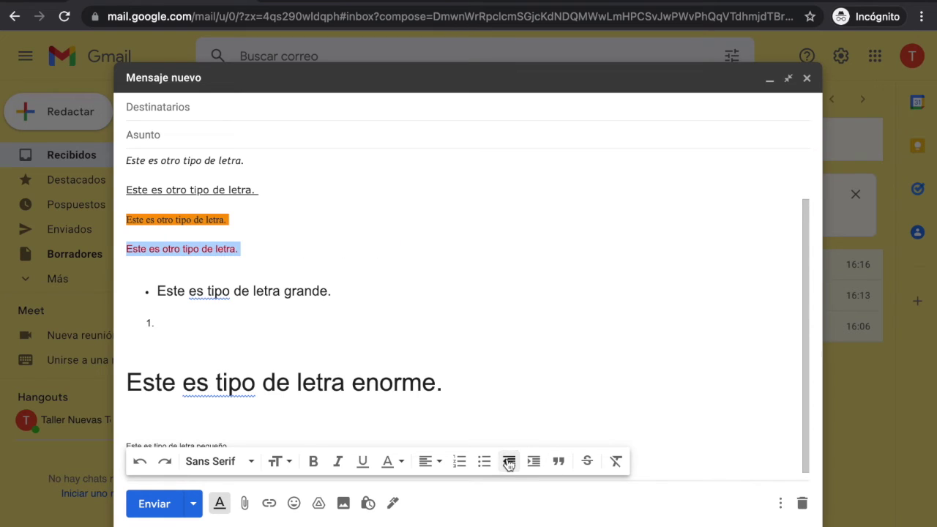
pyautogui.click(559, 462)
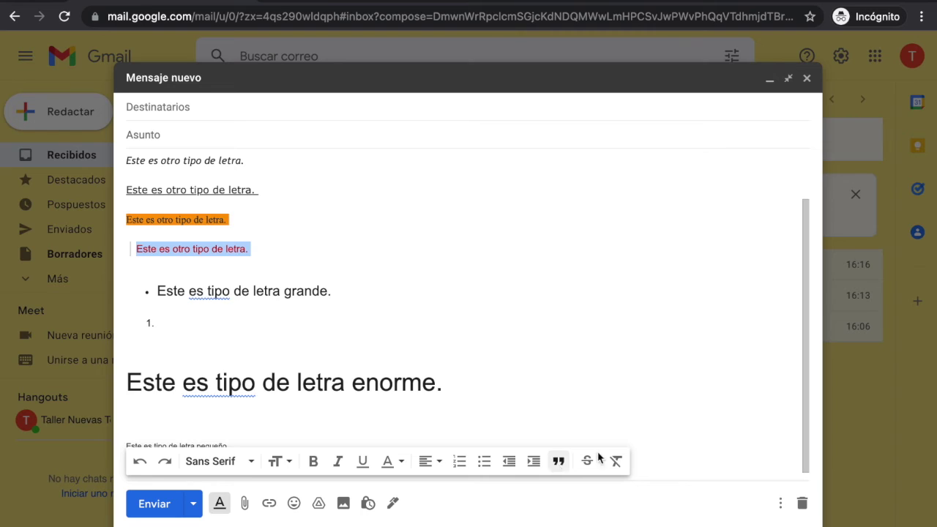
pyautogui.click(139, 250)
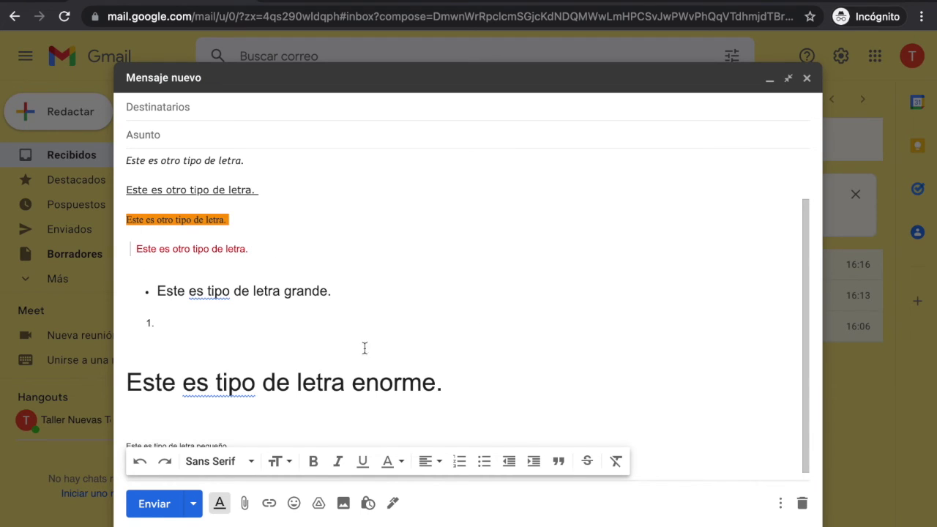
# Strike through the quoted red line, then remove all its formatting.
pyautogui.tripleClick(156, 249)
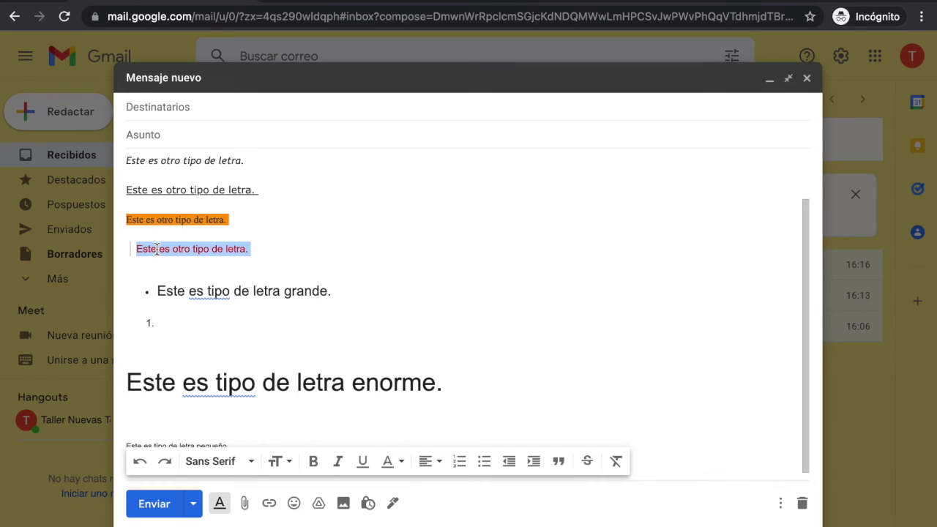
pyautogui.click(587, 462)
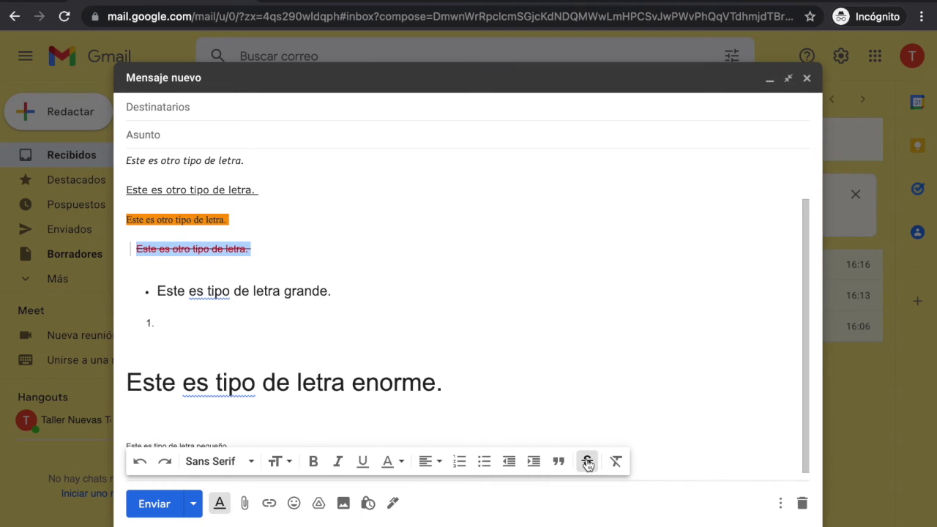
pyautogui.click(614, 463)
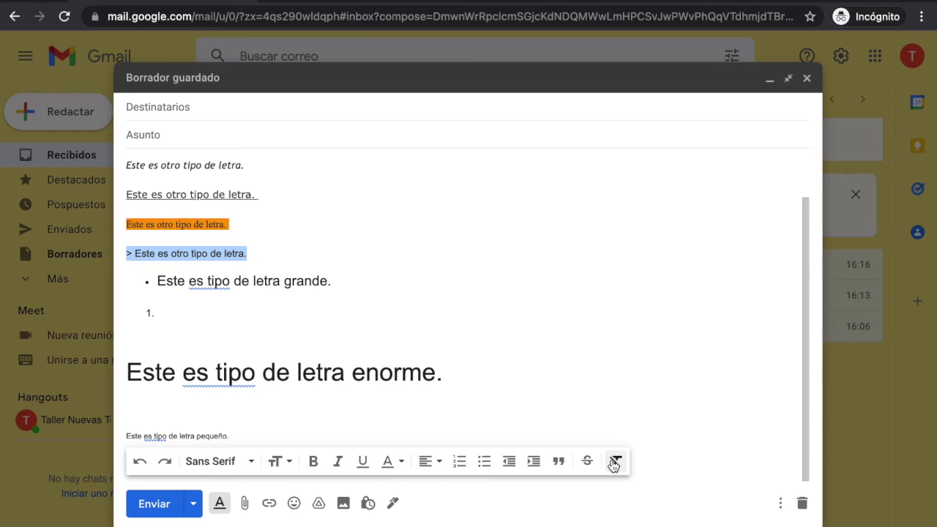
pyautogui.click(168, 254)
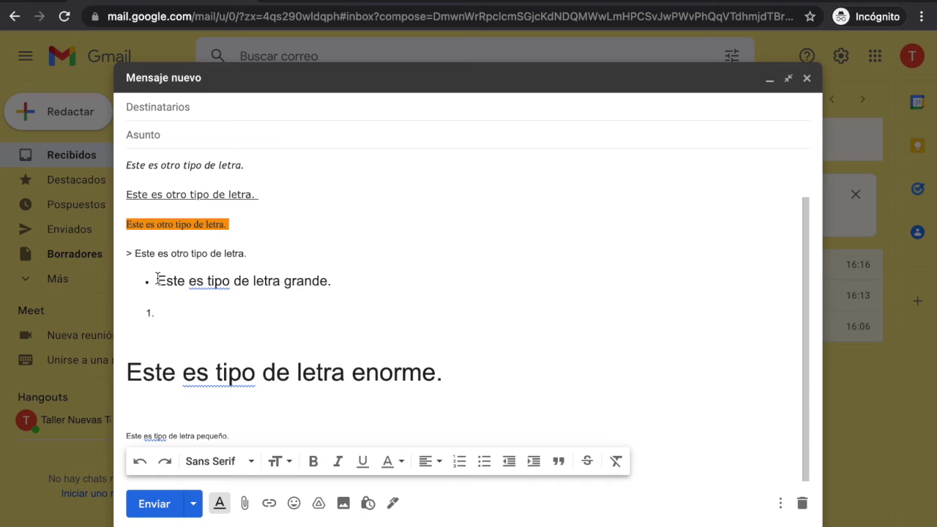
# Delete all the sample lines from the body and toggle formatting options off and on.
pyautogui.moveTo(235, 436); pyautogui.dragTo(93, 153)
pyautogui.press('BackSpace')
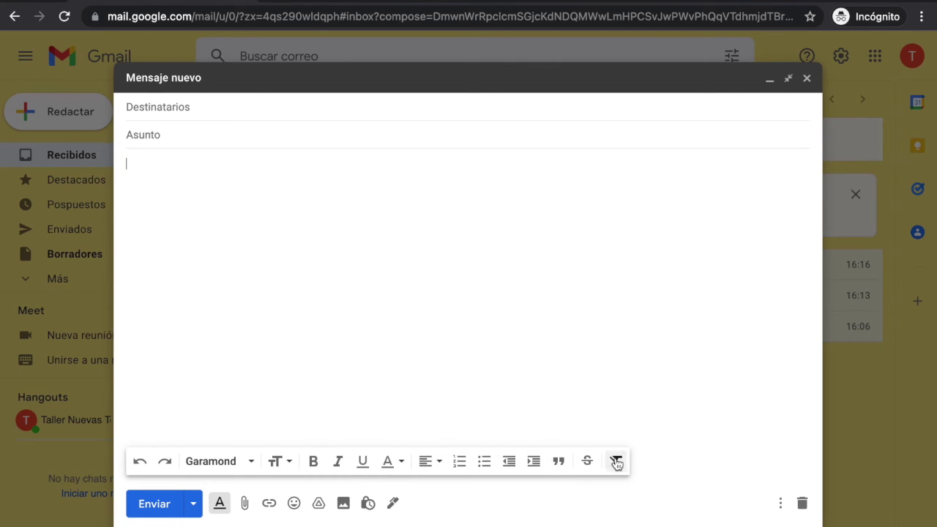
pyautogui.click(219, 504)
pyautogui.click(219, 505)
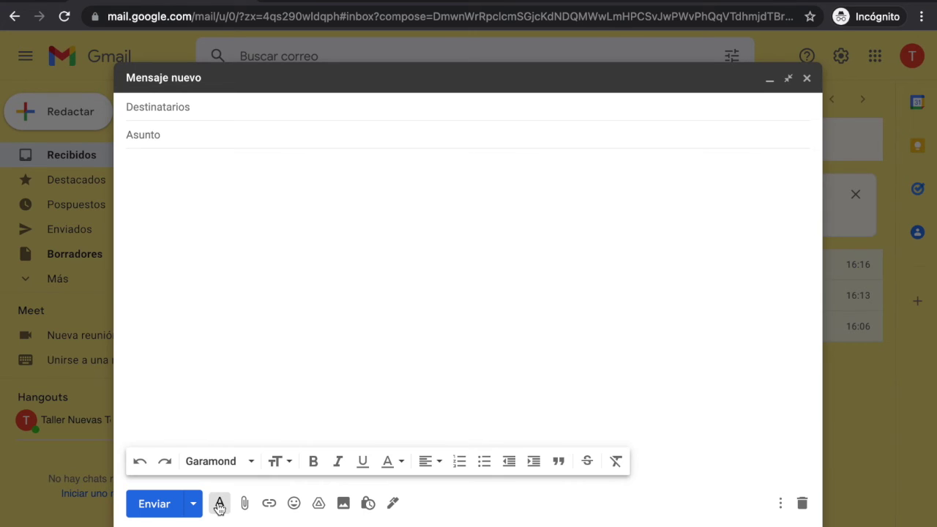
# Open and cancel the attachment picker and the link dialog without adding anything.
pyautogui.click(246, 505)
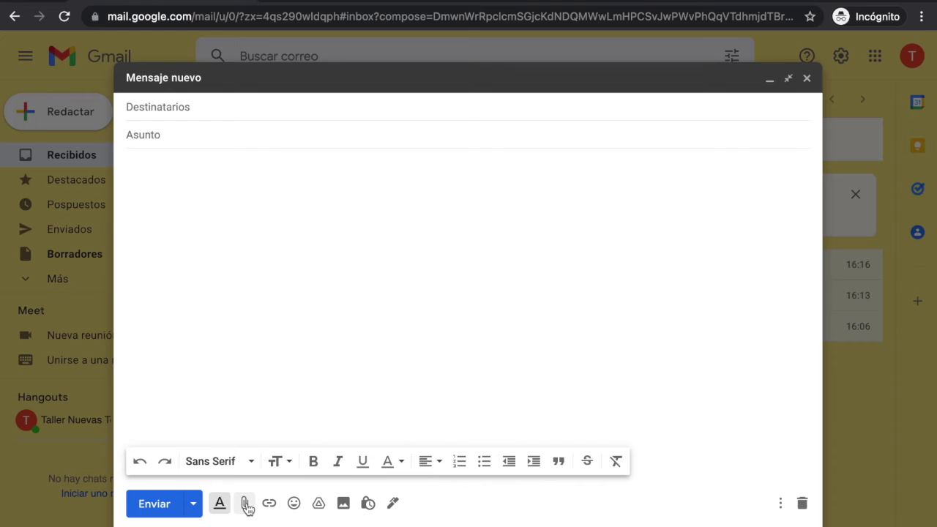
pyautogui.click(245, 505)
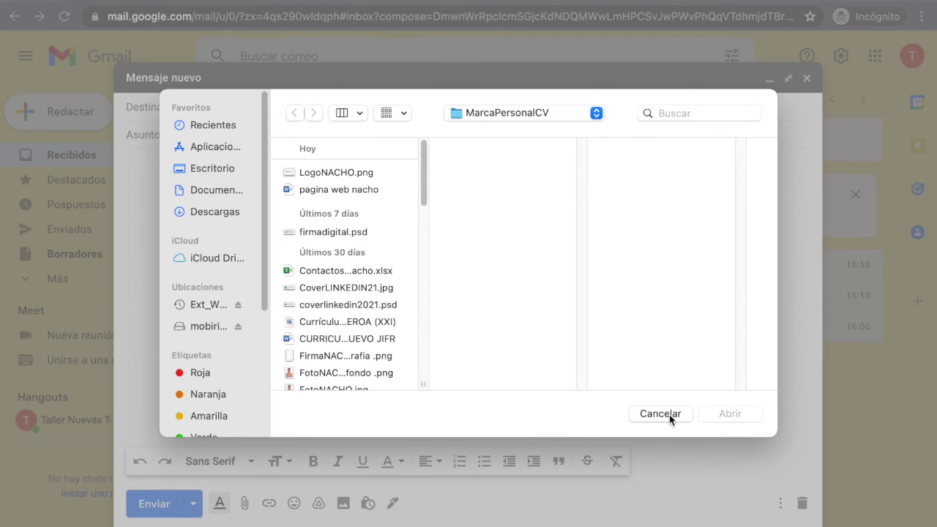
pyautogui.click(660, 414)
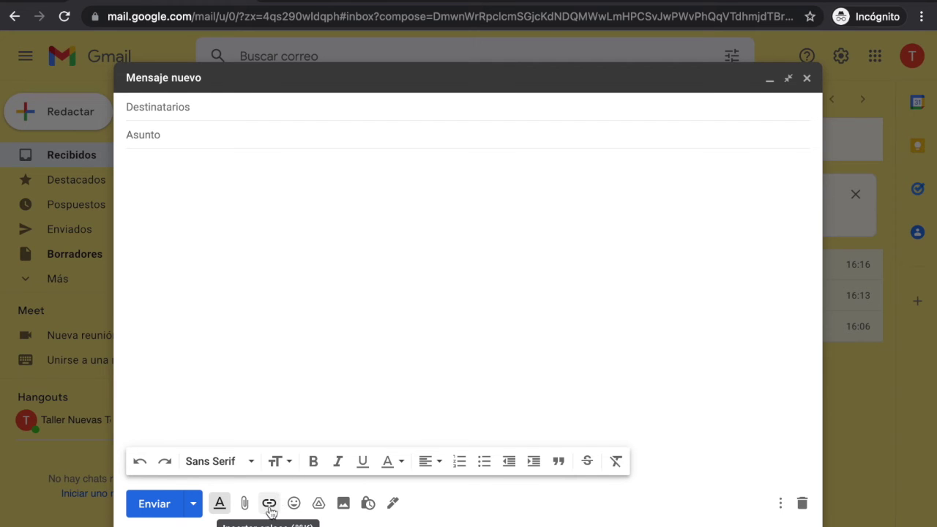
pyautogui.click(270, 502)
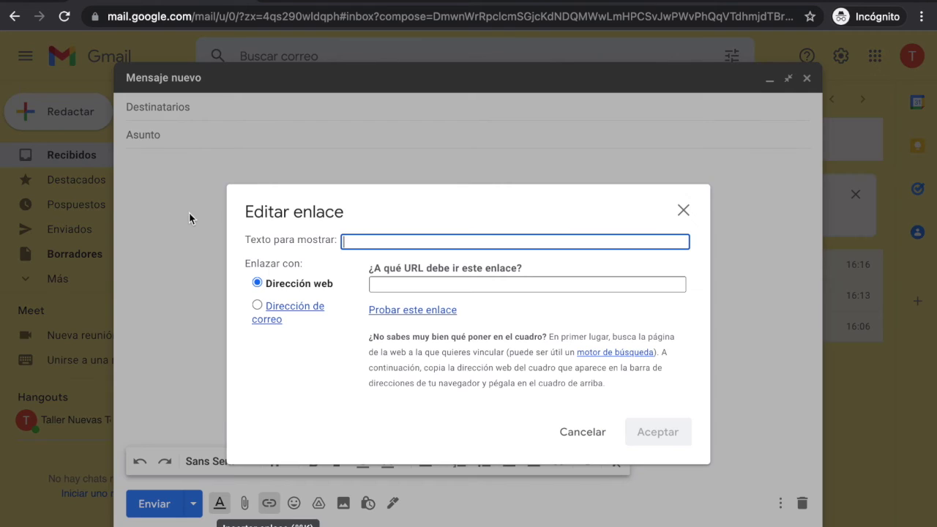
pyautogui.click(682, 211)
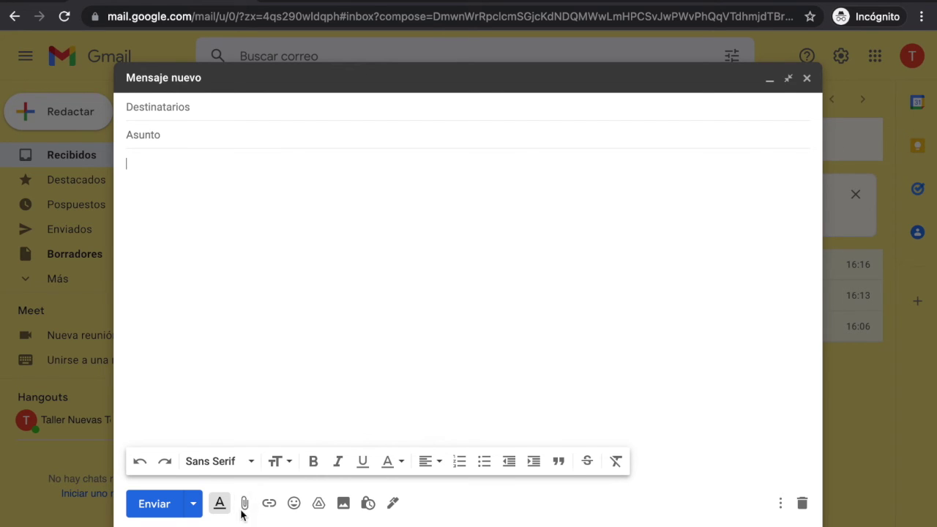
pyautogui.click(242, 505)
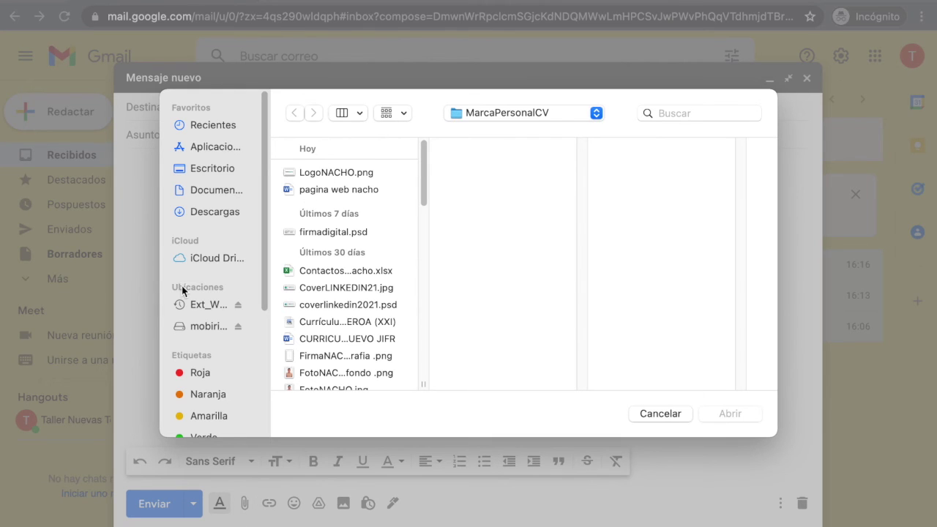
pyautogui.scroll(-5, 188, 271)
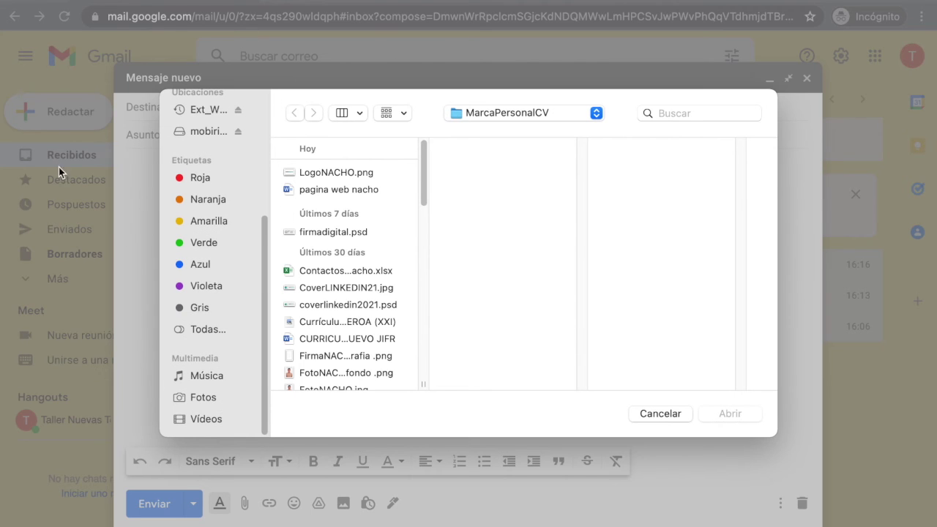
pyautogui.scroll(5, 198, 183)
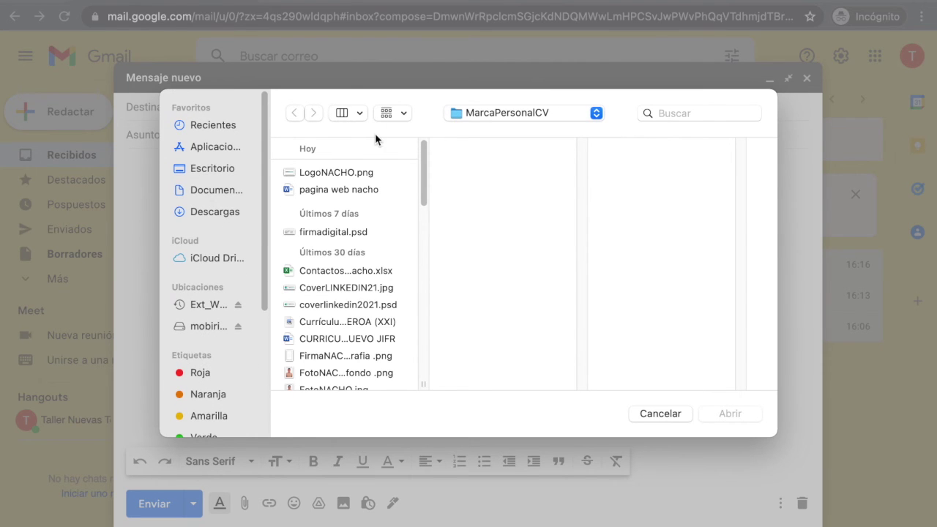
pyautogui.click(660, 413)
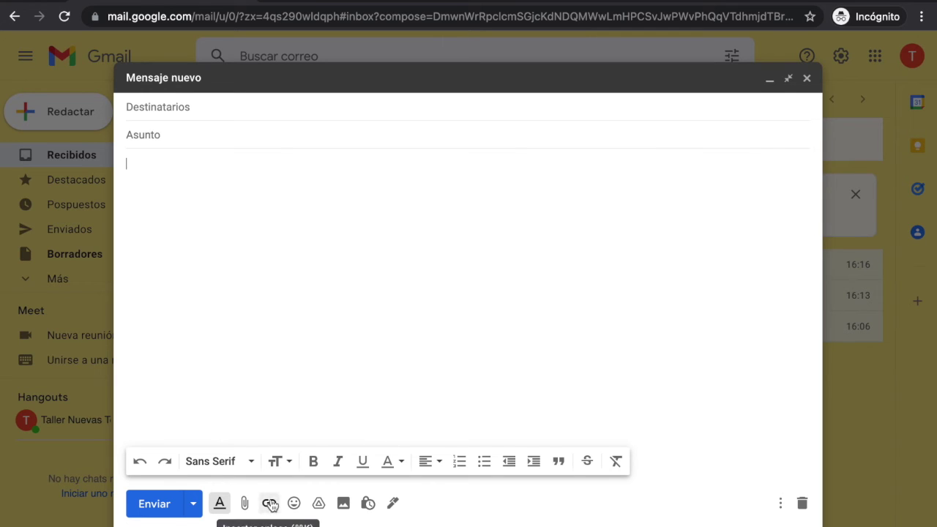
# Type 'Te dejo el enlace al artículo en este link.' and load elpais in a new tab.
pyautogui.click(292, 220)
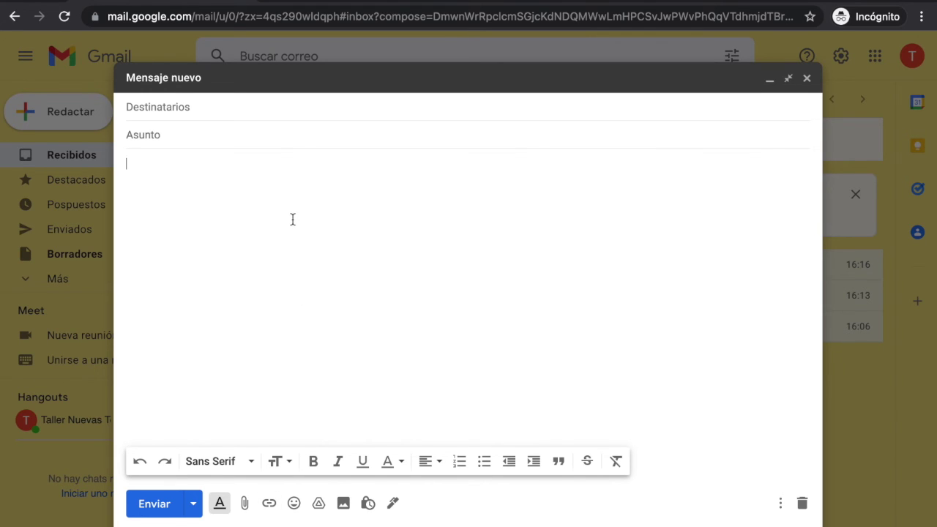
pyautogui.write('Te dejo el enlace al artículo en este link.')
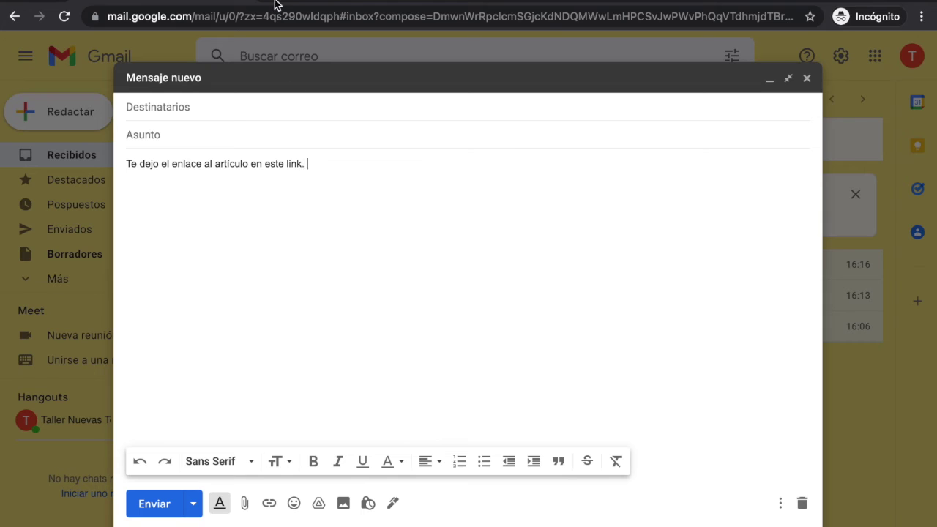
pyautogui.press('super+t')
pyautogui.write('elpais')
pyautogui.press('Return')
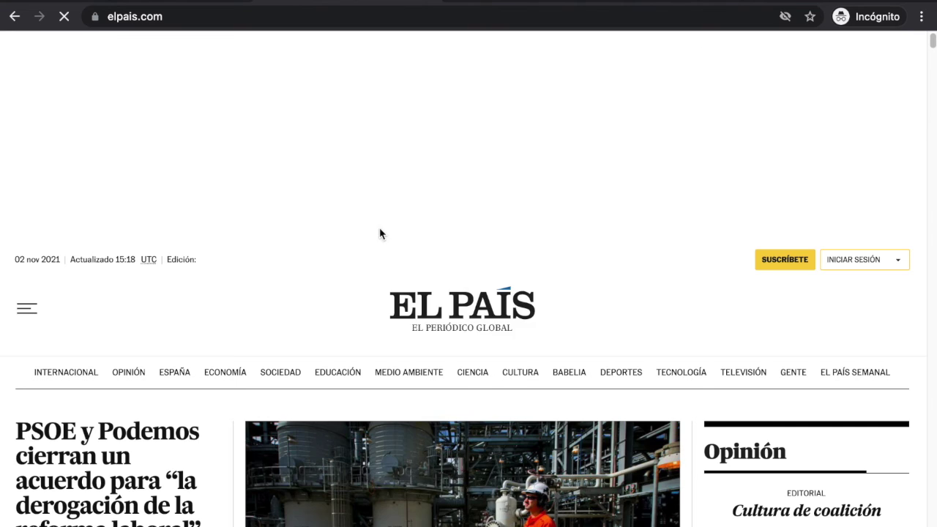
# Accept El País cookies, open the PSOE–Unidas Podemos labour-reform article and copy its address.
pyautogui.scroll(-2, 379, 227)
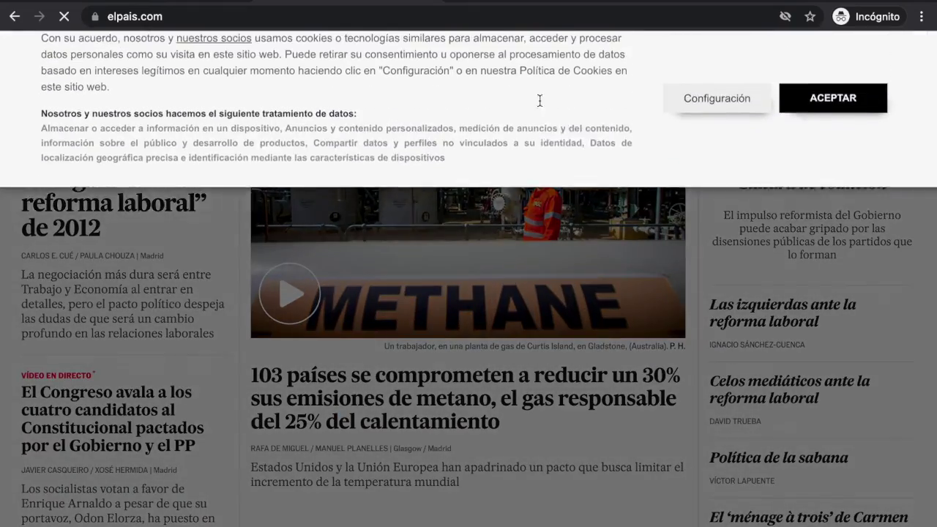
pyautogui.click(842, 122)
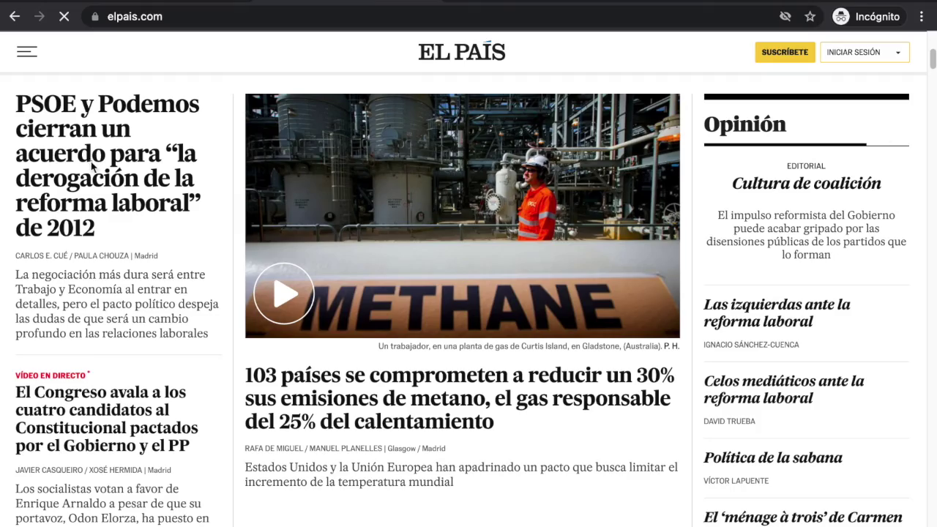
pyautogui.click(30, 118)
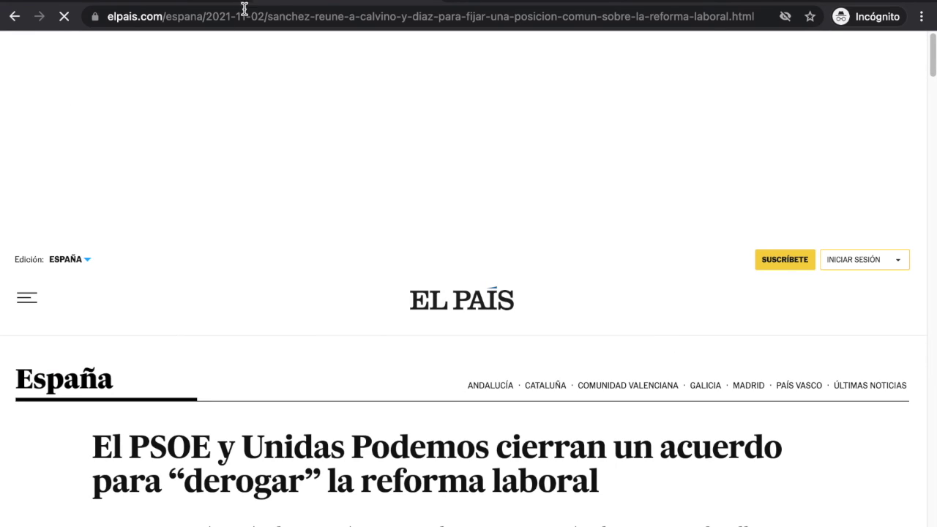
pyautogui.click(325, 16)
pyautogui.rightClick(327, 22)
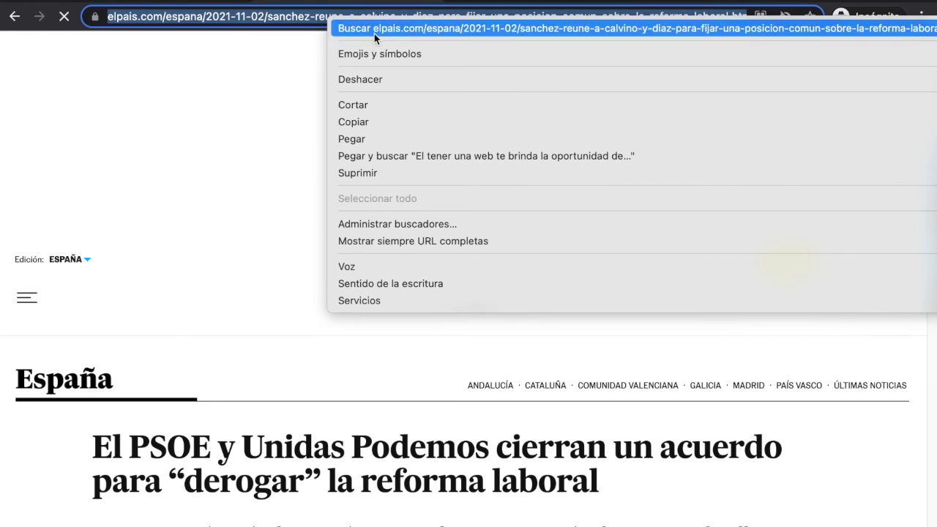
pyautogui.click(381, 117)
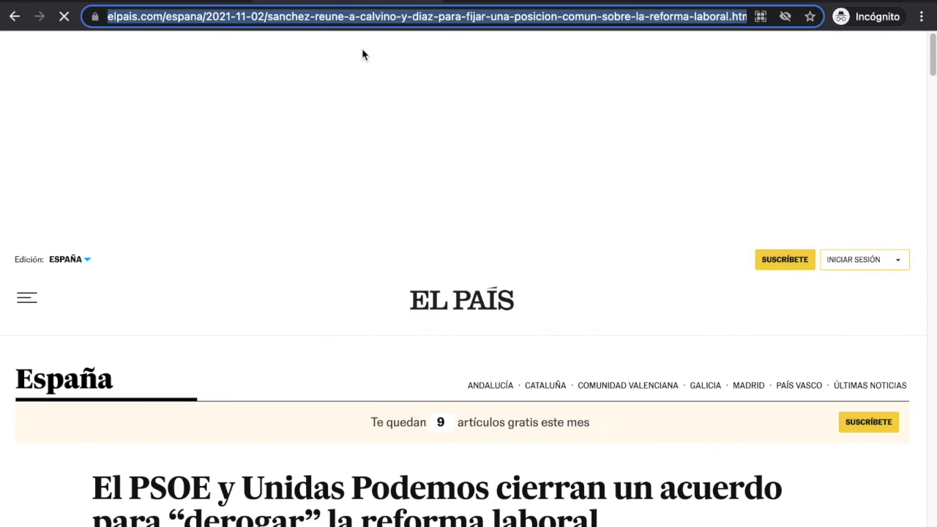
pyautogui.click(139, 18)
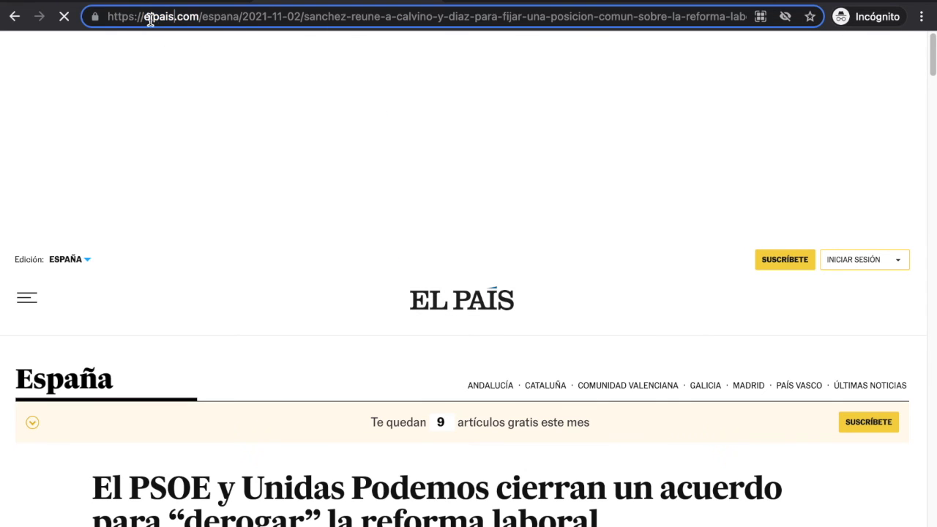
pyautogui.moveTo(236, 21); pyautogui.dragTo(346, 20)
pyautogui.click(264, 16)
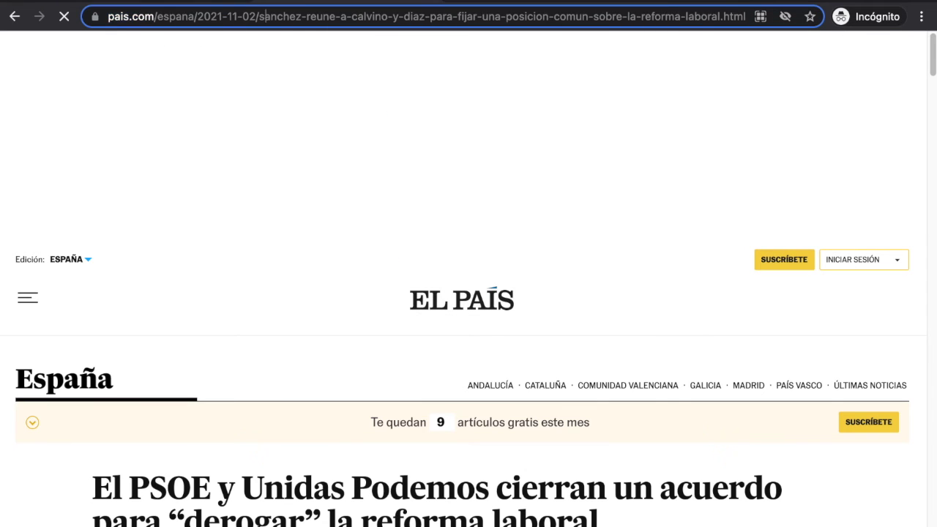
pyautogui.hotkey('alt', 'Tab')
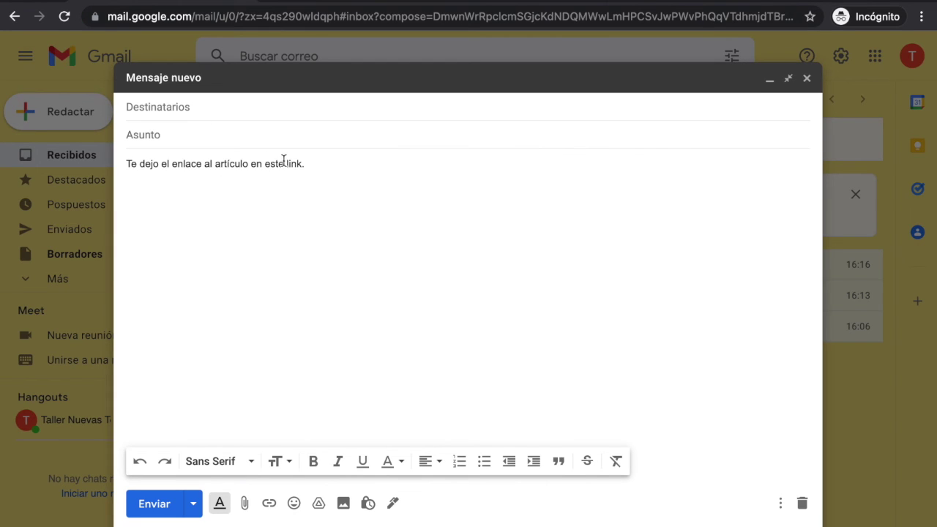
# Link the word 'link' to the pasted El País article address.
pyautogui.moveTo(287, 163); pyautogui.dragTo(299, 163)
pyautogui.click(268, 505)
pyautogui.rightClick(404, 290)
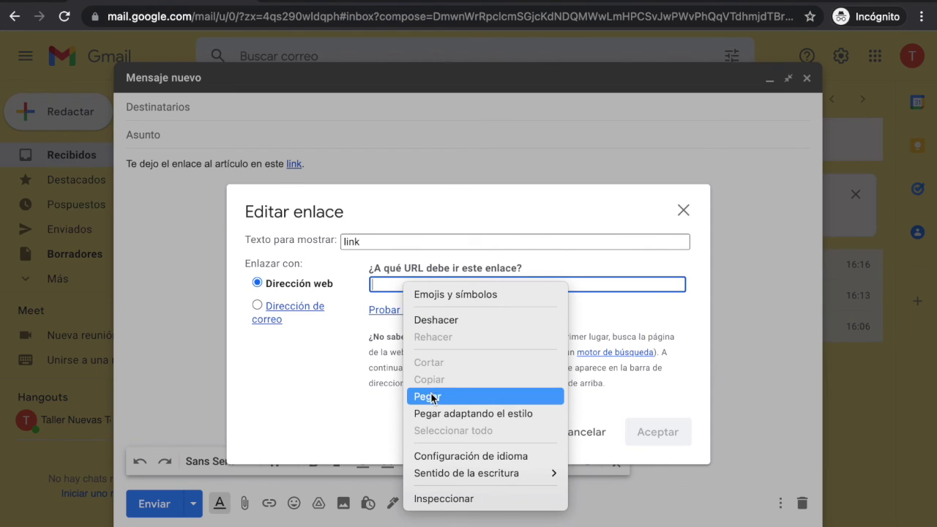
pyautogui.click(430, 396)
pyautogui.click(657, 431)
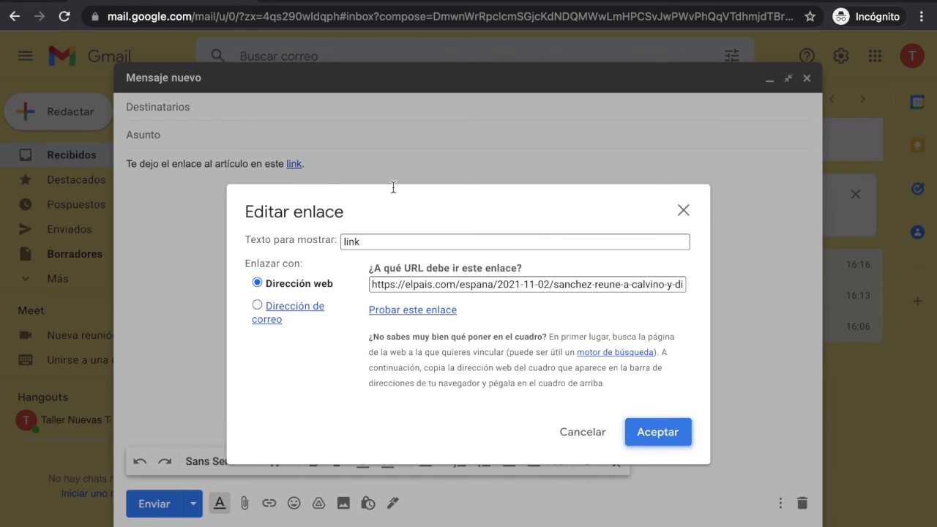
# Test the hyperlink on 'link' by opening the linked El País article.
pyautogui.click(392, 160)
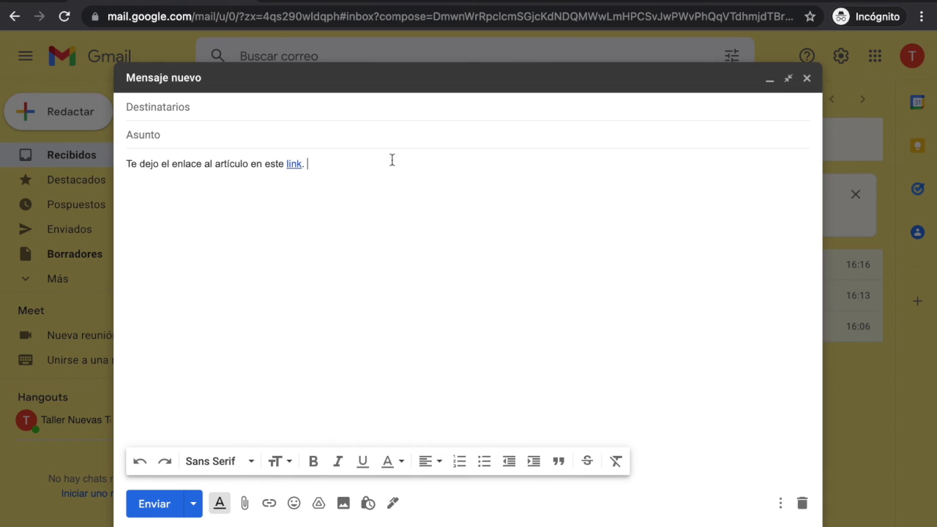
pyautogui.click(292, 164)
pyautogui.click(190, 163)
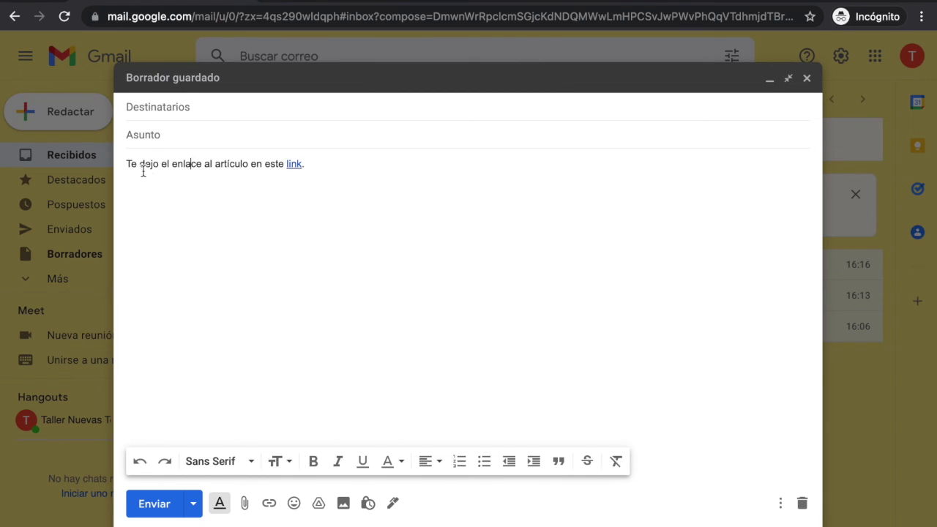
pyautogui.click(292, 164)
pyautogui.click(397, 183)
pyautogui.scroll(-8, 407, 251)
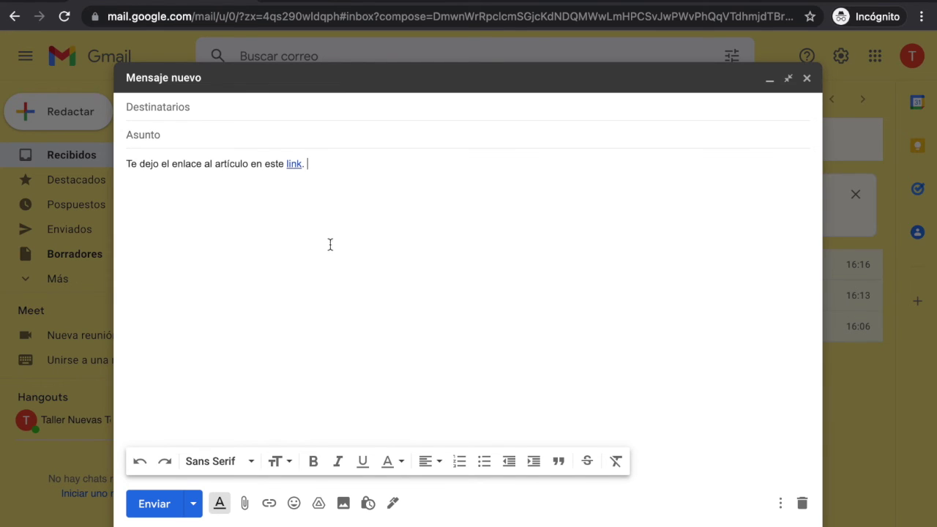
# Insert squinting-face-with-tongue, globe and restroom-sign emojis after the linked sentence.
pyautogui.click(293, 505)
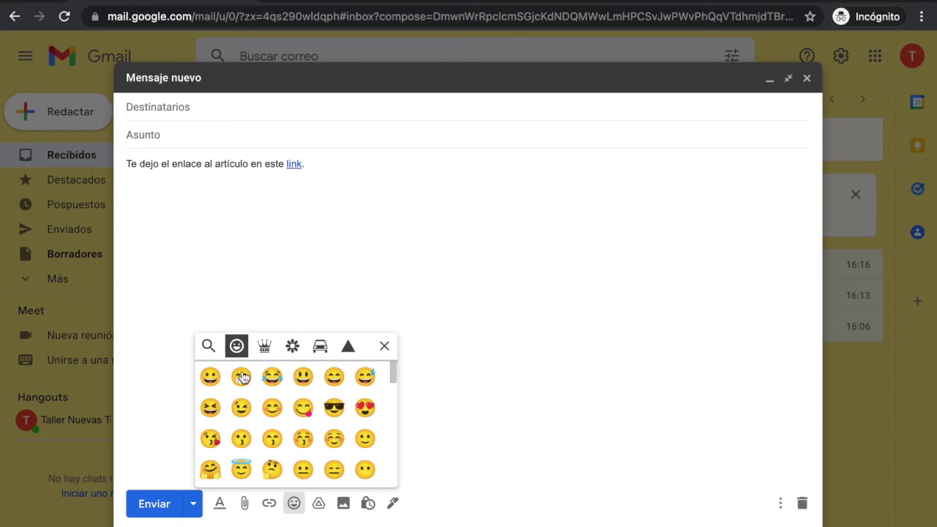
pyautogui.scroll(-3, 307, 434)
pyautogui.click(272, 401)
pyautogui.scroll(-4, 278, 409)
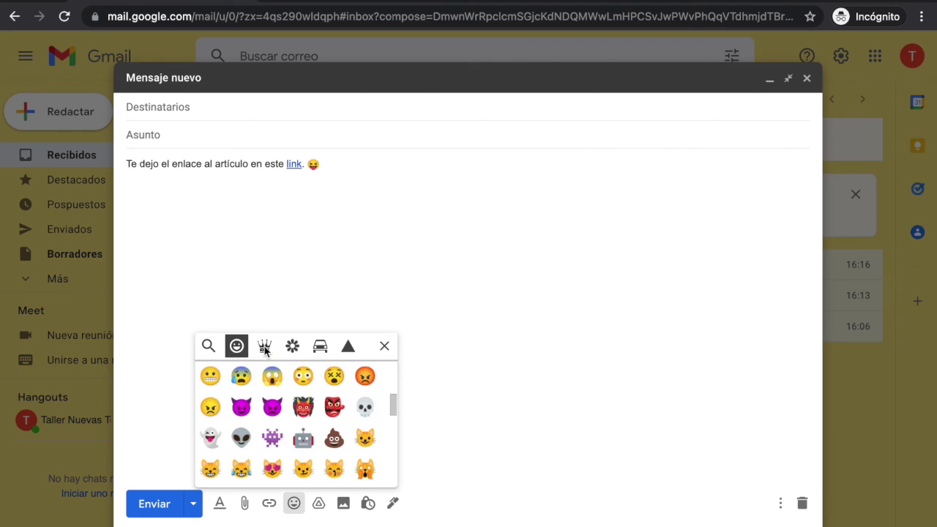
pyautogui.click(264, 348)
pyautogui.click(292, 347)
pyautogui.click(320, 350)
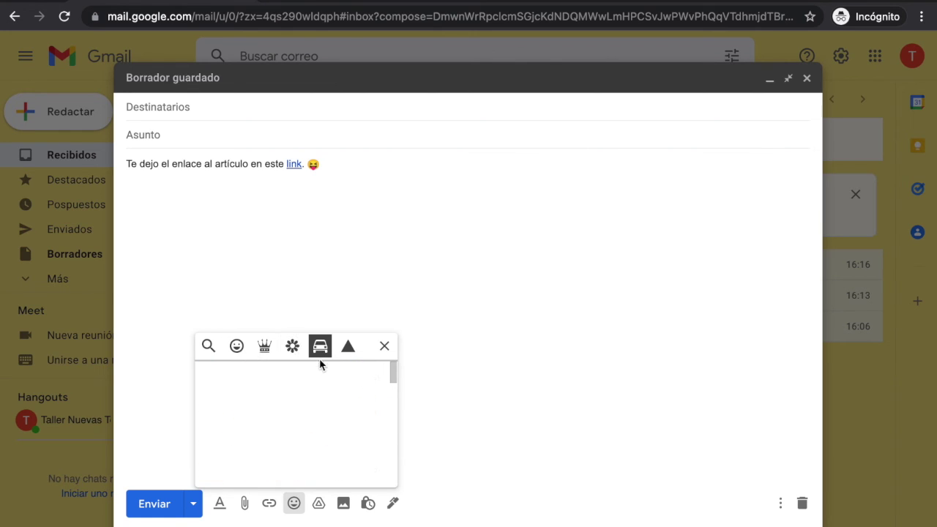
pyautogui.click(303, 376)
pyautogui.click(348, 346)
pyautogui.click(240, 407)
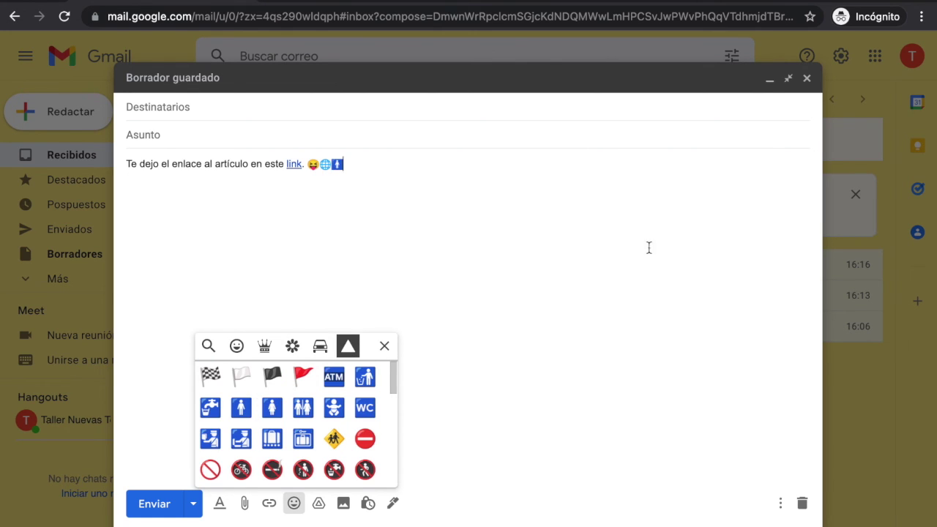
pyautogui.click(405, 181)
pyautogui.moveTo(329, 172); pyautogui.dragTo(344, 170)
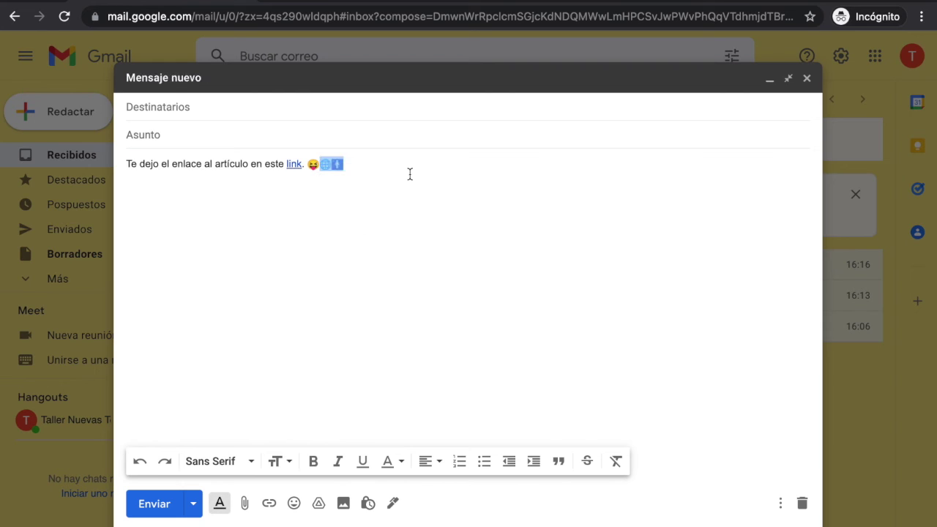
# Open and close the Drive and Insert photo windows, then open confidential mode settings.
pyautogui.click(319, 503)
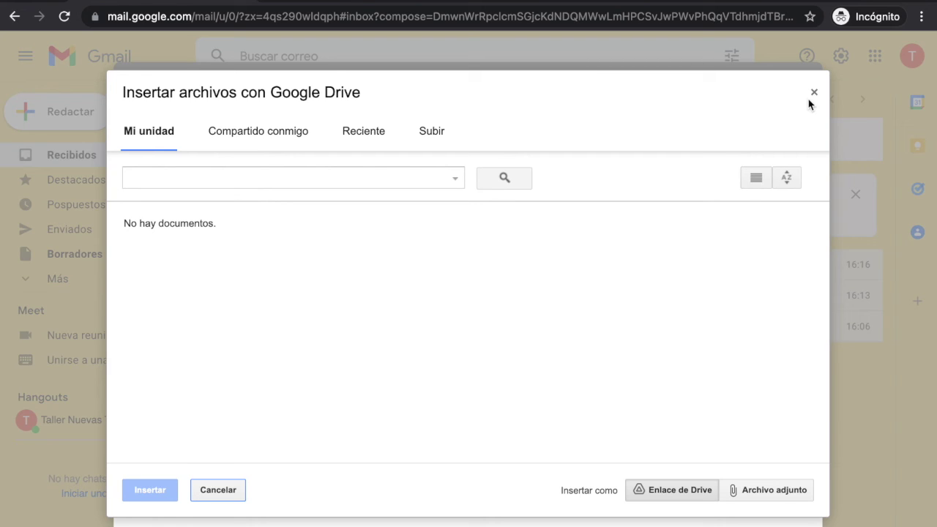
pyautogui.click(813, 93)
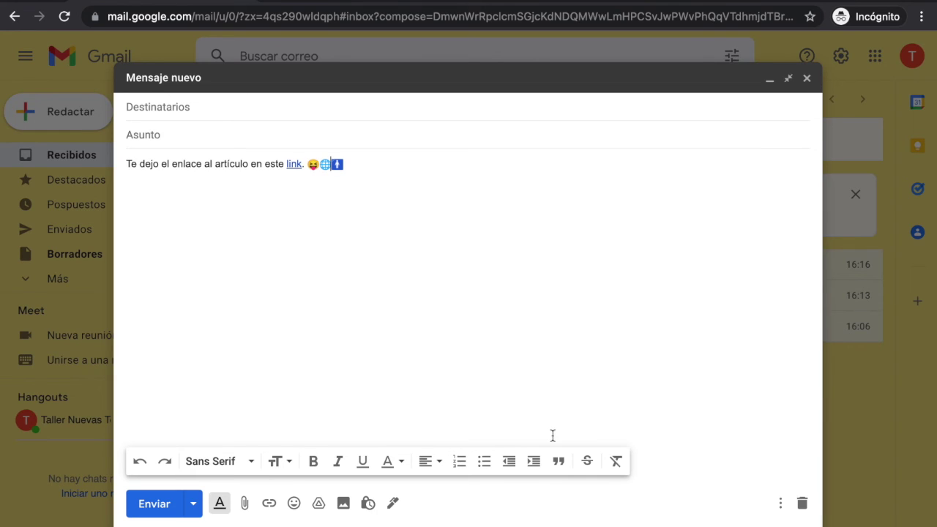
pyautogui.click(343, 504)
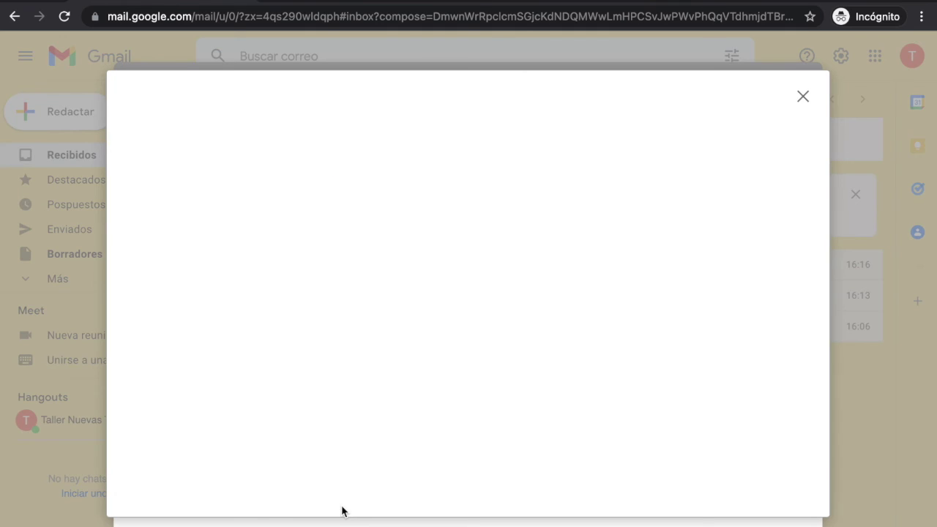
pyautogui.click(813, 93)
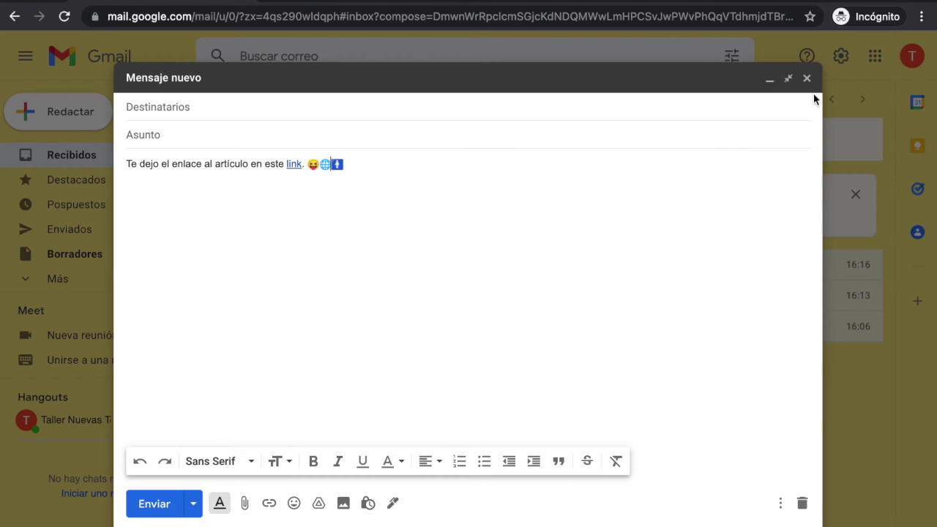
pyautogui.click(368, 505)
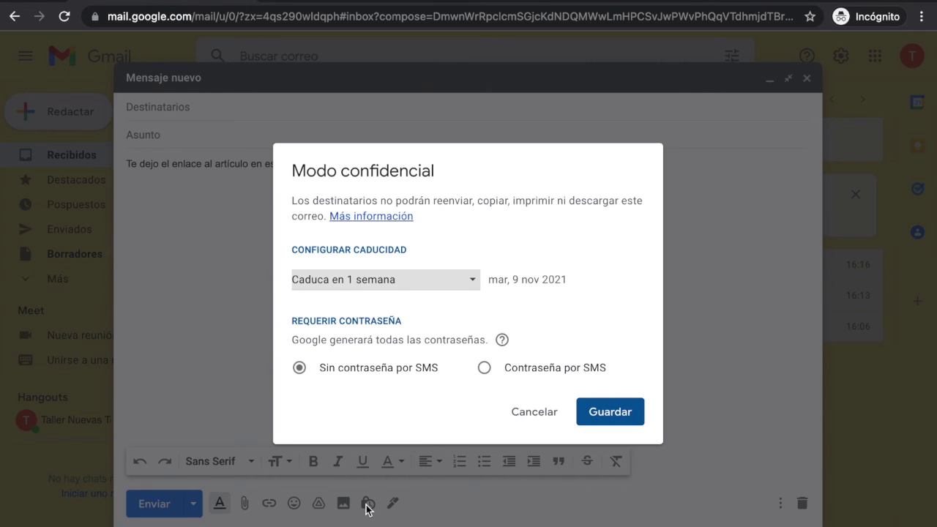
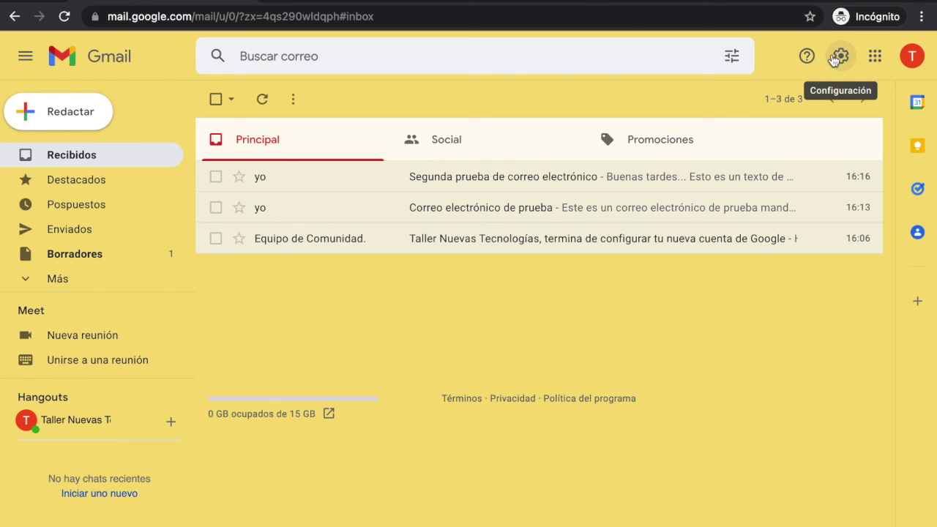
# Open Gmail's full settings and scroll the General tab down to the empty Firma section.
pyautogui.click(839, 57)
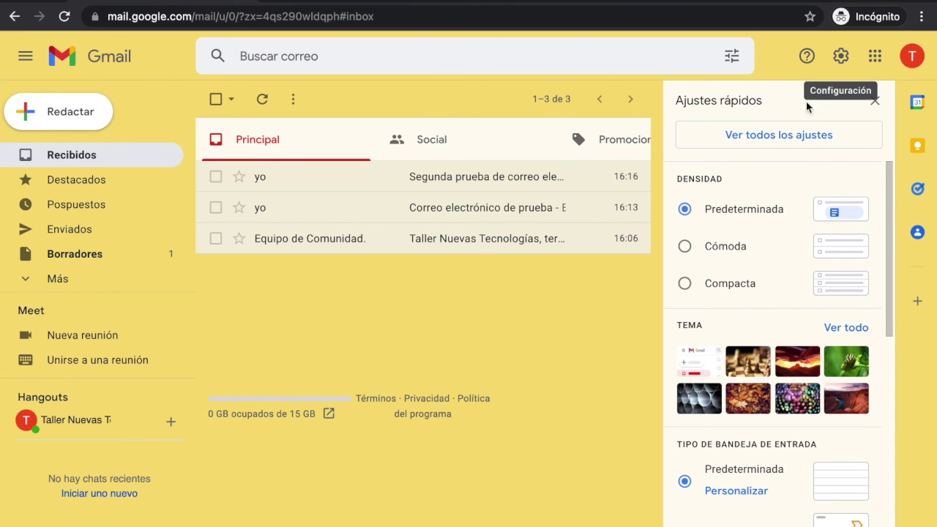
pyautogui.click(795, 137)
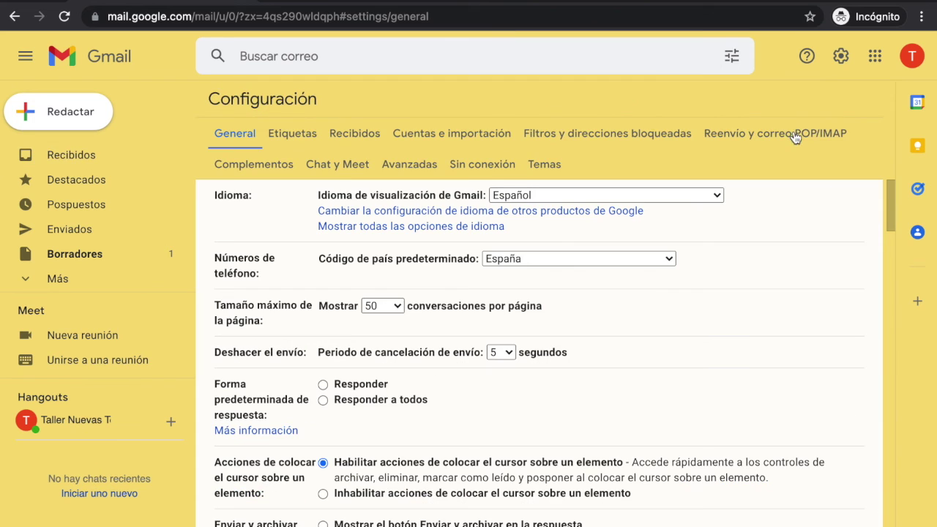
pyautogui.scroll(-5, 402, 237)
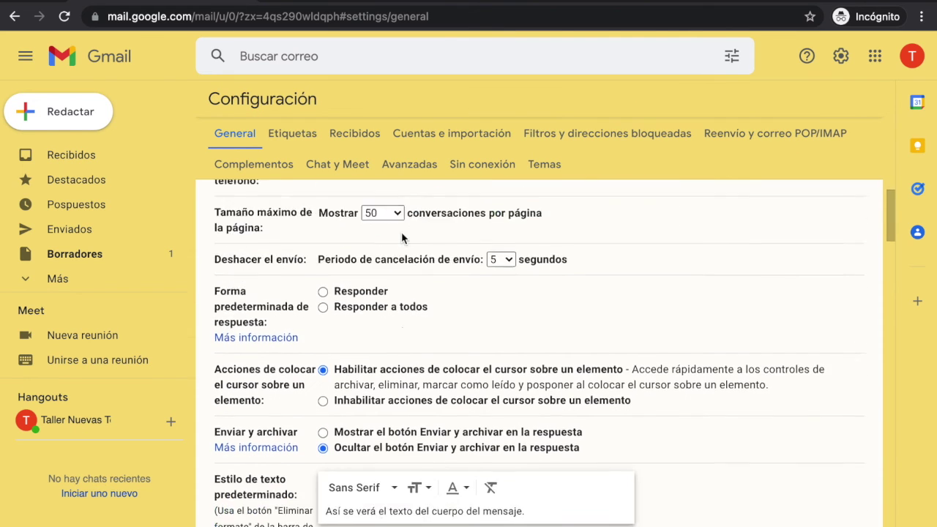
pyautogui.scroll(-7, 401, 237)
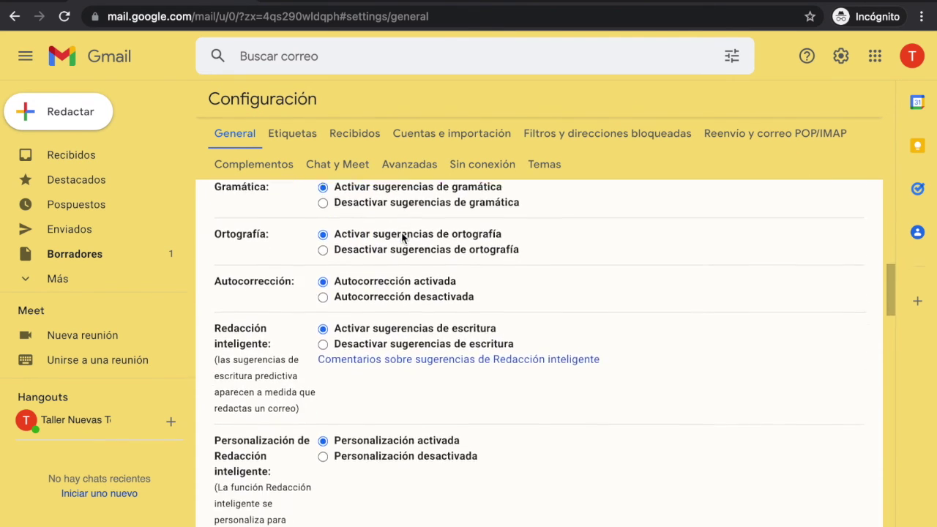
pyautogui.scroll(-8, 401, 236)
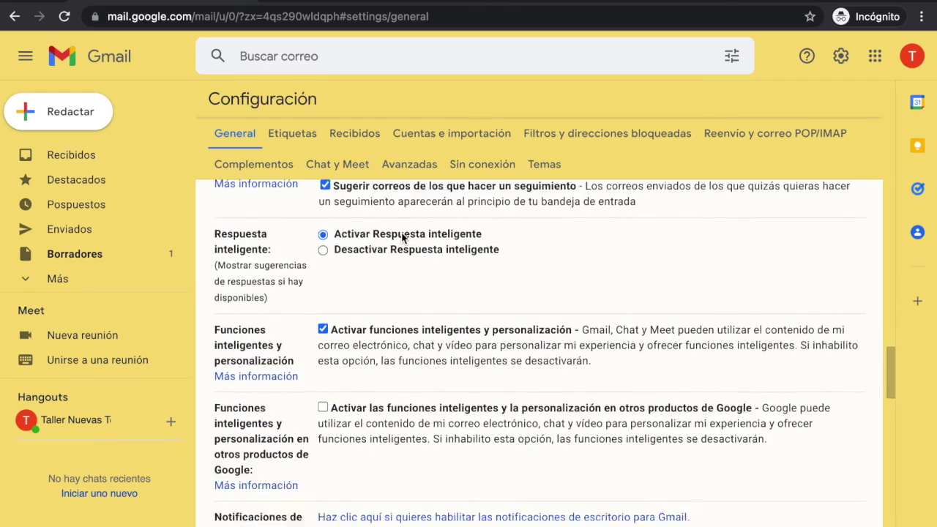
pyautogui.scroll(-7, 401, 236)
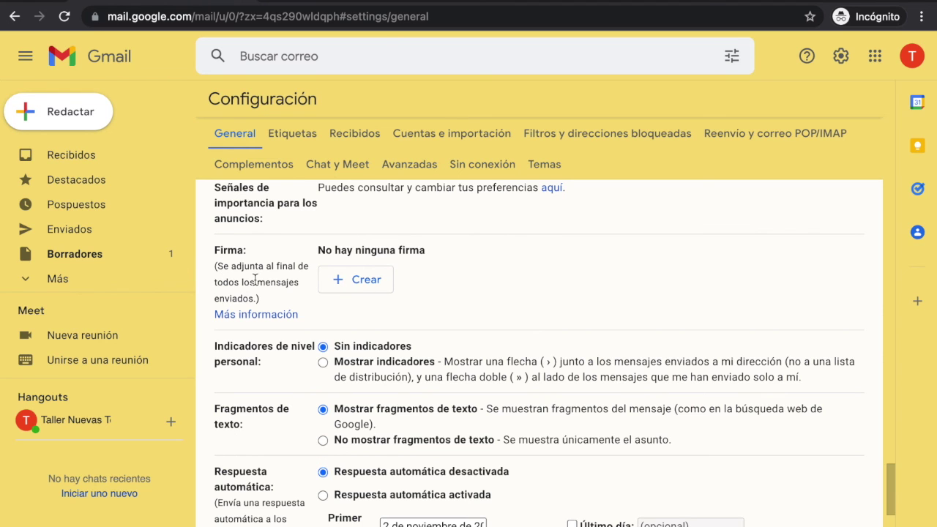
# Create a new signature named 'Taller Nuevas Tecnologías' and place the cursor in its empty body.
pyautogui.click(333, 279)
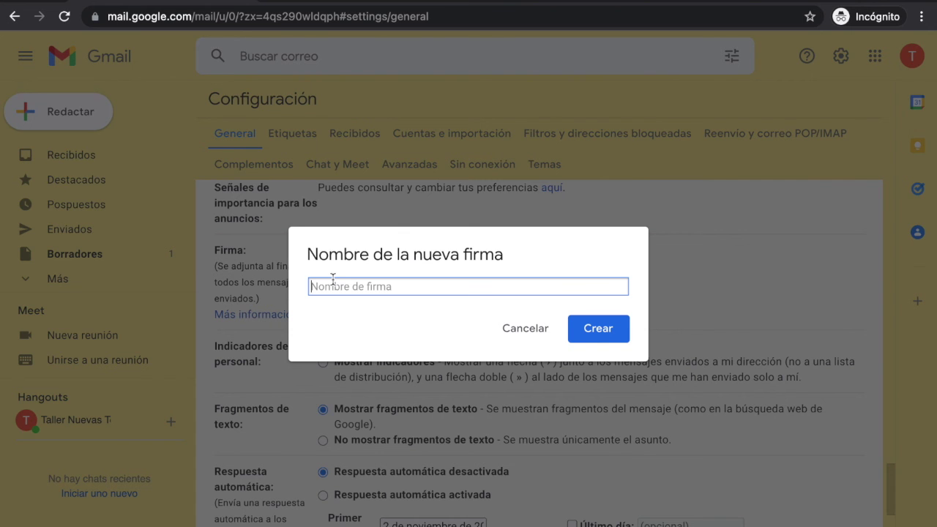
pyautogui.write('Taller Nuevas Tecnologías')
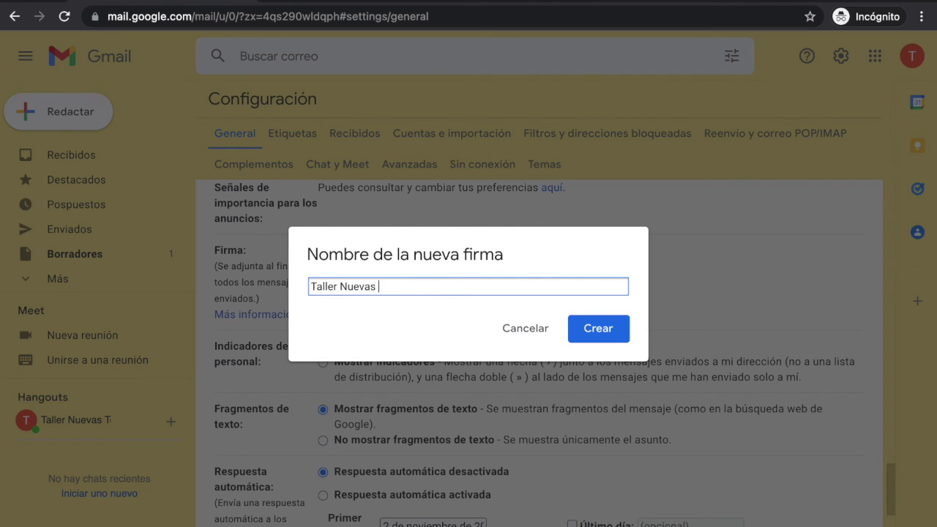
pyautogui.click(619, 328)
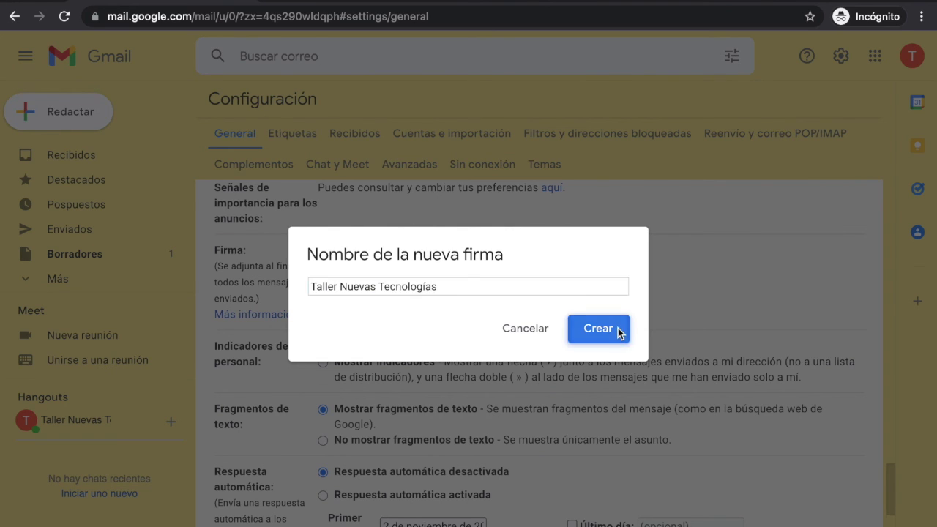
pyautogui.click(607, 272)
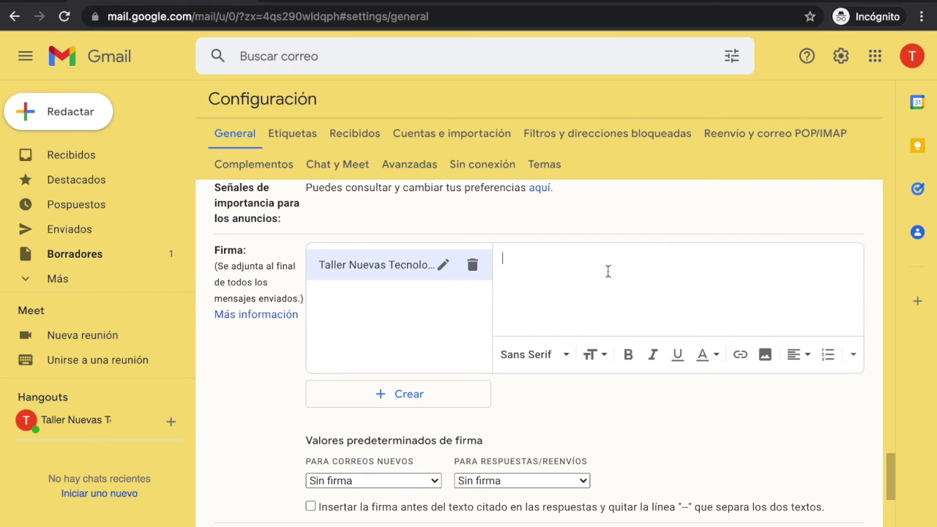
# Set the signature font to Serif and the text size to Grande.
pyautogui.click(563, 354)
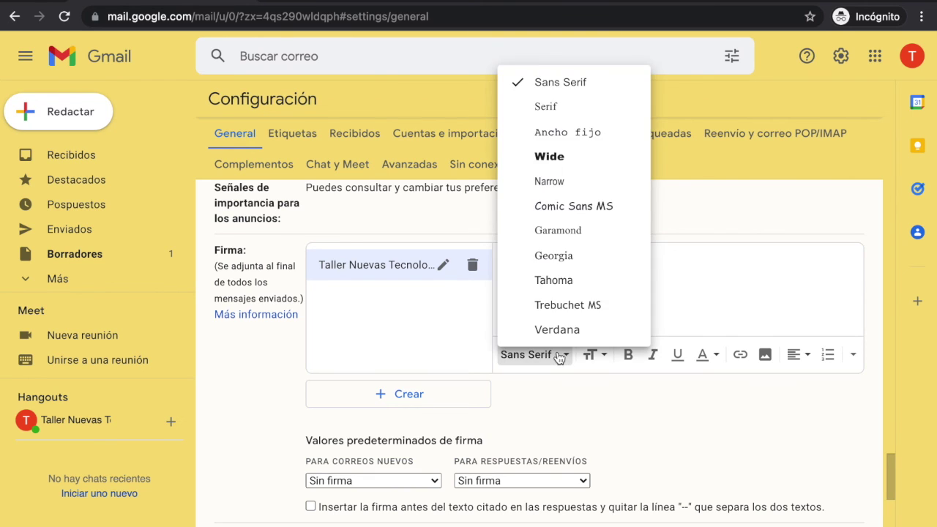
pyautogui.click(577, 105)
pyautogui.click(593, 354)
pyautogui.click(627, 303)
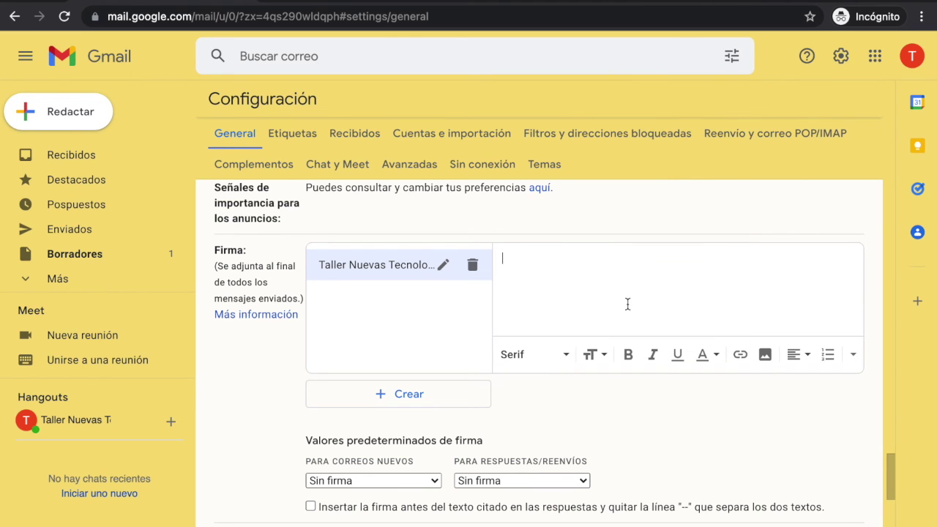
# Type 'Taller Nuevas Tecnologías' and a second line 'Más info en:' followed by the contact e-mail address.
pyautogui.write('Taller Nuevas Tecnologías')
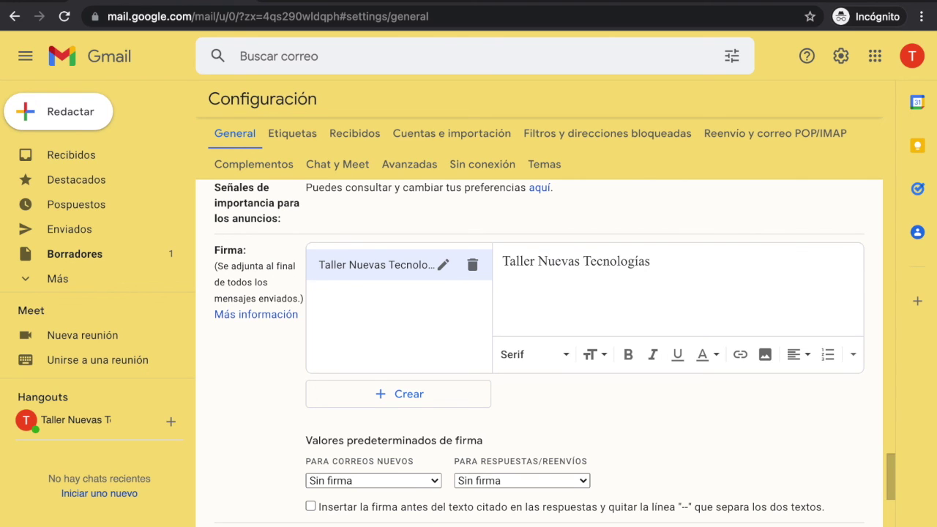
pyautogui.press('Return')
pyautogui.write('Más info en: ')
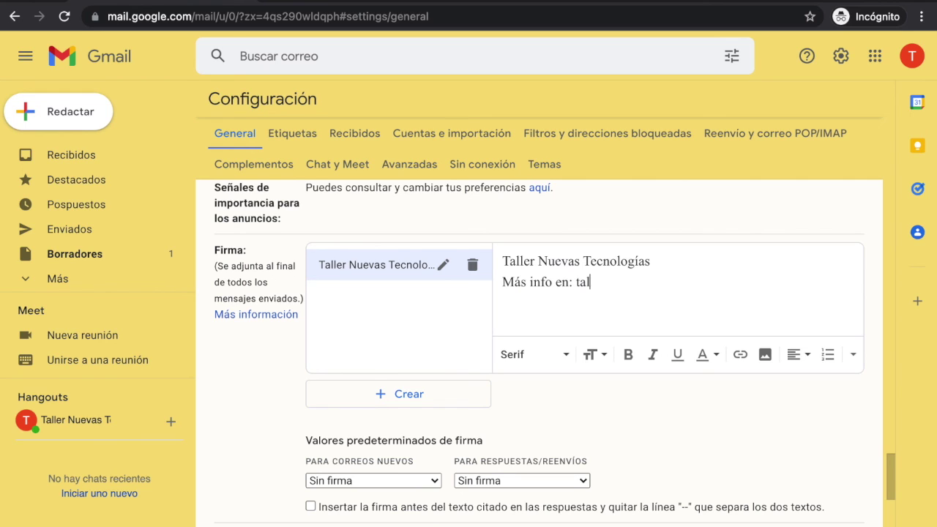
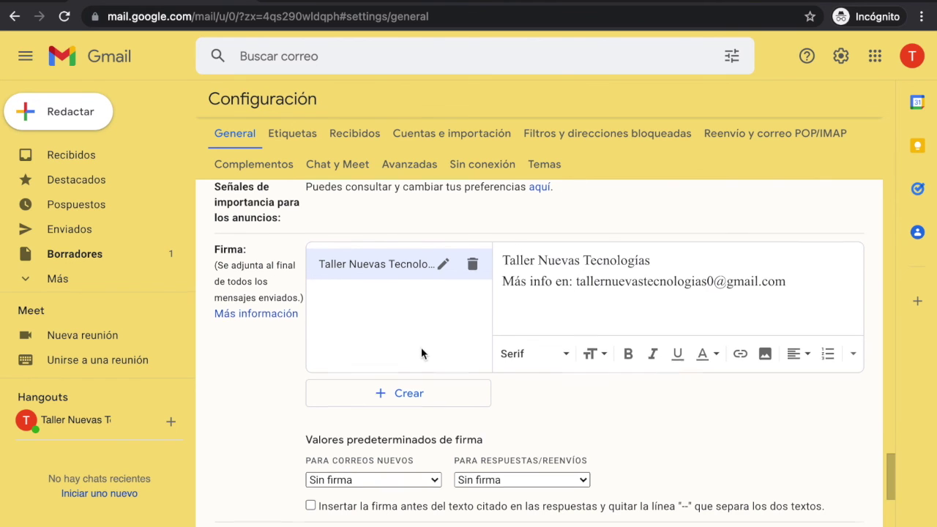
pyautogui.scroll(-1, 423, 359)
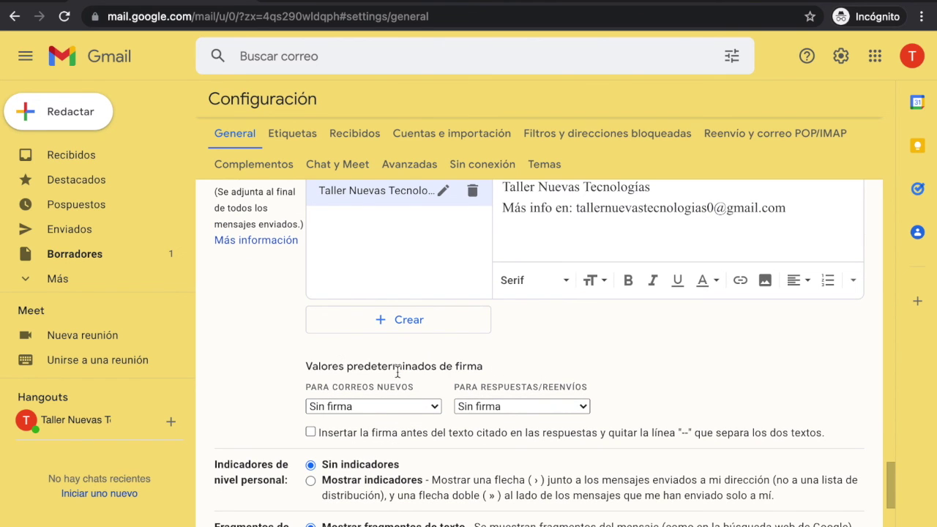
pyautogui.scroll(1, 325, 362)
# Make the 'Taller Nuevas Tecnologías' title bold and blue, then scroll down to the signature defaults.
pyautogui.moveTo(502, 268); pyautogui.dragTo(670, 272)
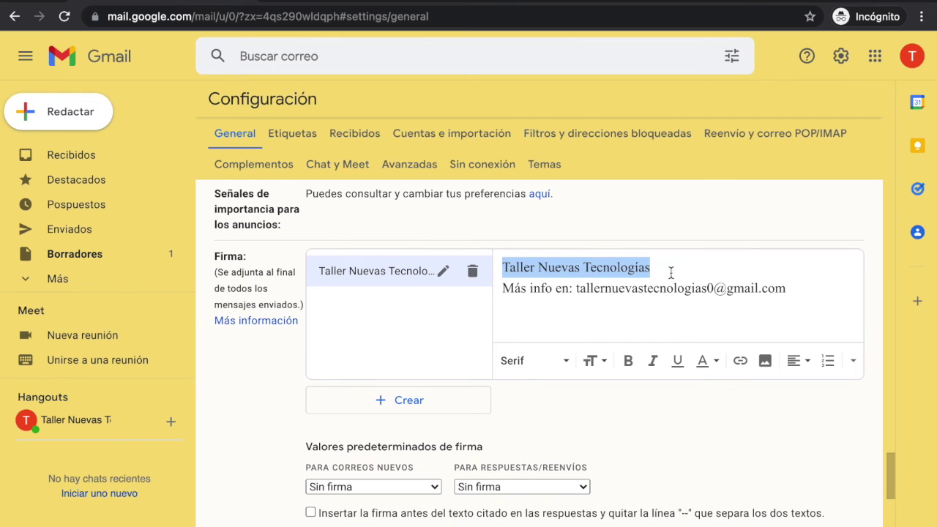
pyautogui.click(627, 360)
pyautogui.click(591, 360)
pyautogui.click(592, 361)
pyautogui.click(700, 362)
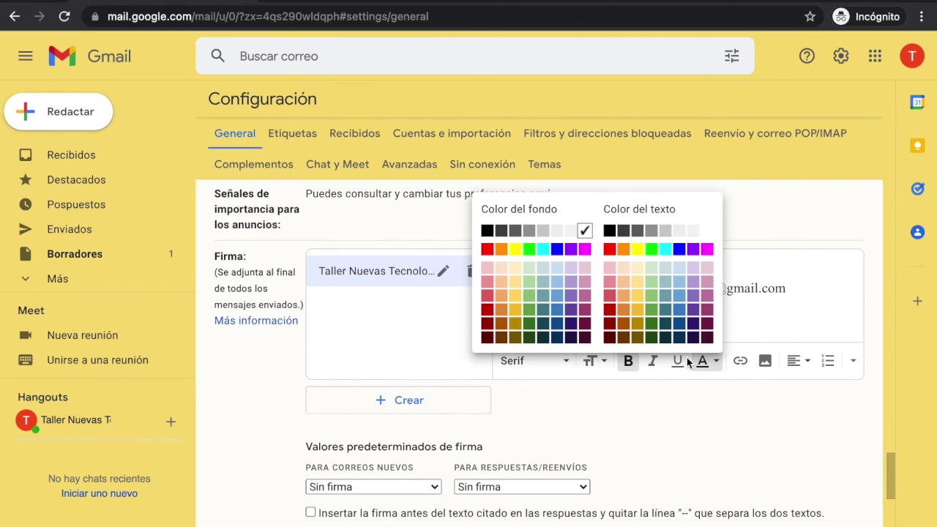
pyautogui.click(679, 250)
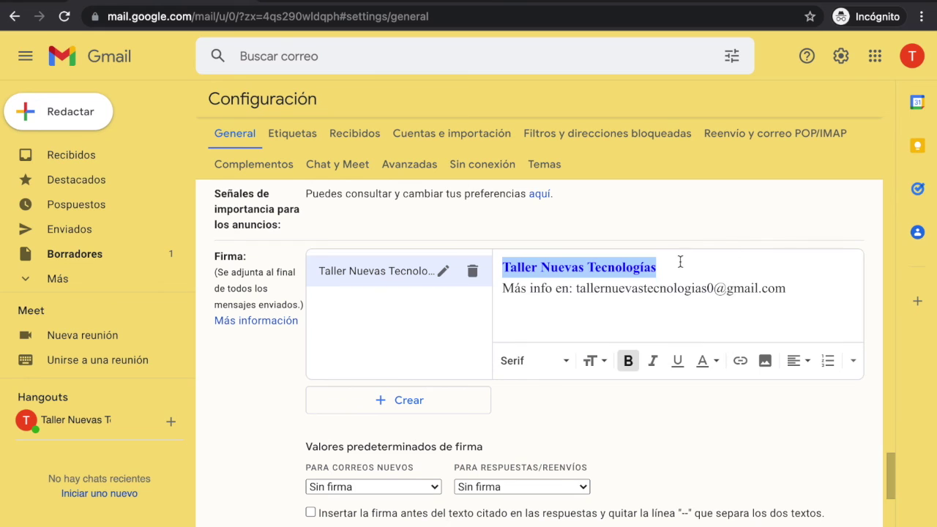
pyautogui.click(574, 289)
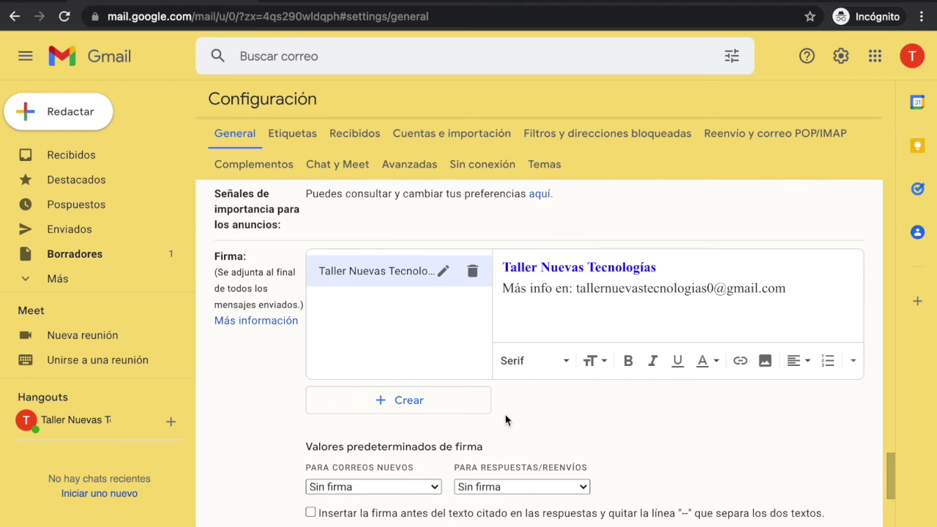
pyautogui.scroll(-1, 660, 395)
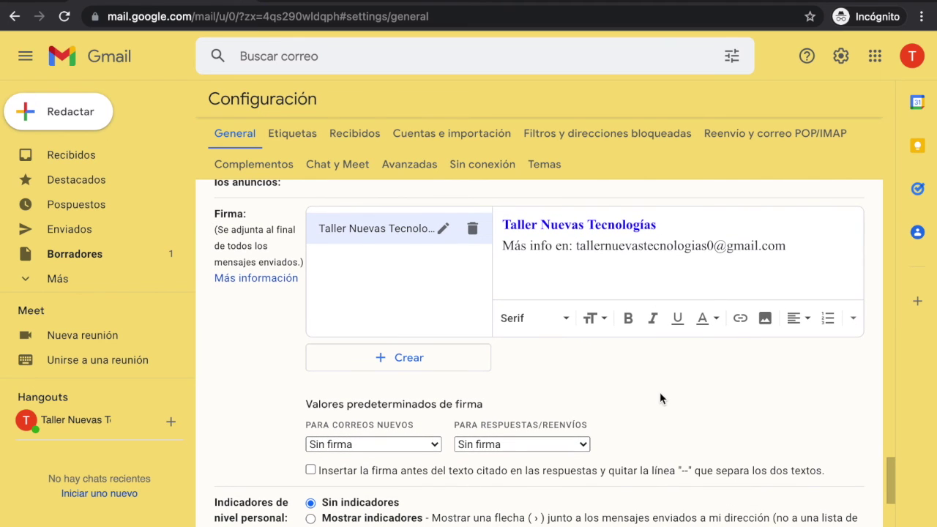
pyautogui.scroll(-1, 649, 407)
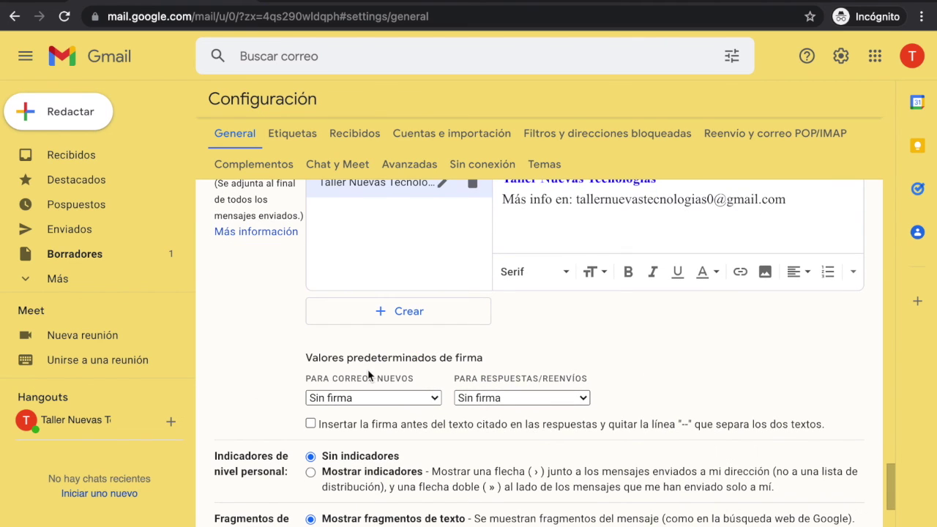
# Choose Taller Nuevas Tecnologías as the signature for new emails and for replies/forwards.
pyautogui.click(382, 399)
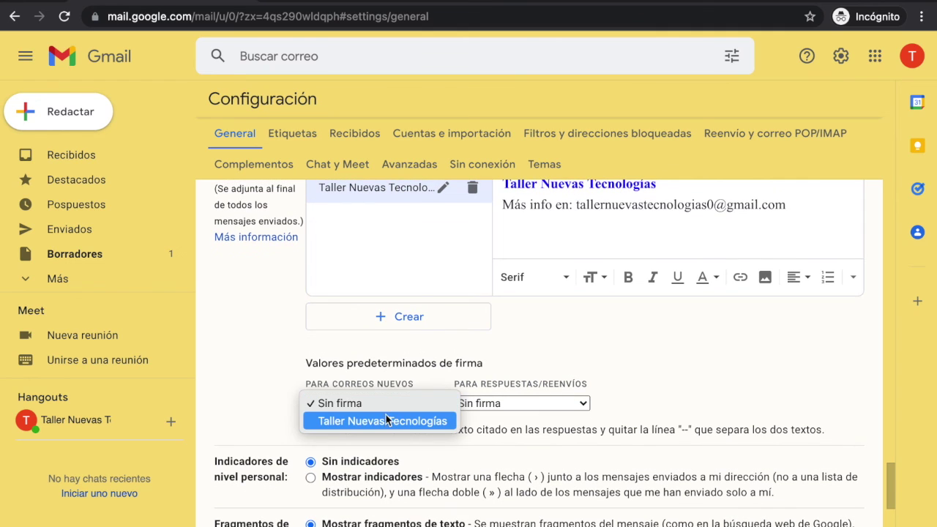
pyautogui.click(386, 422)
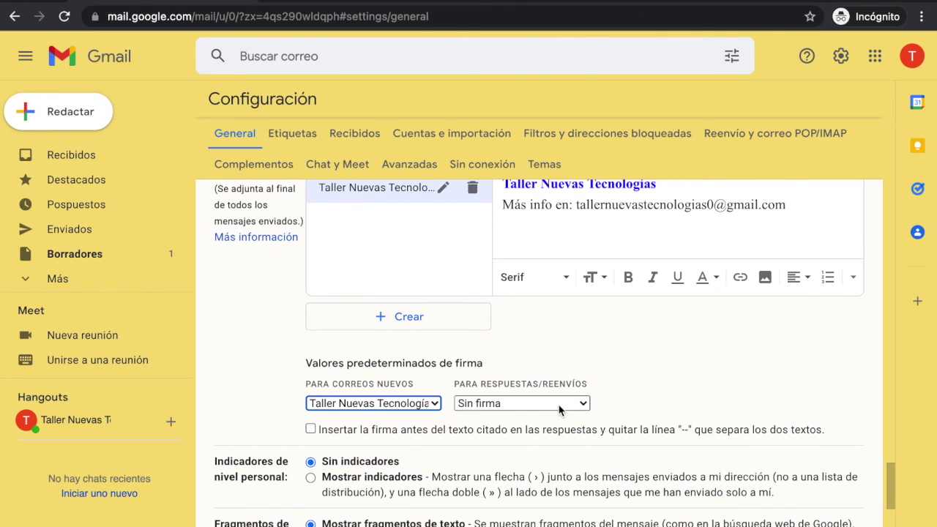
pyautogui.click(494, 408)
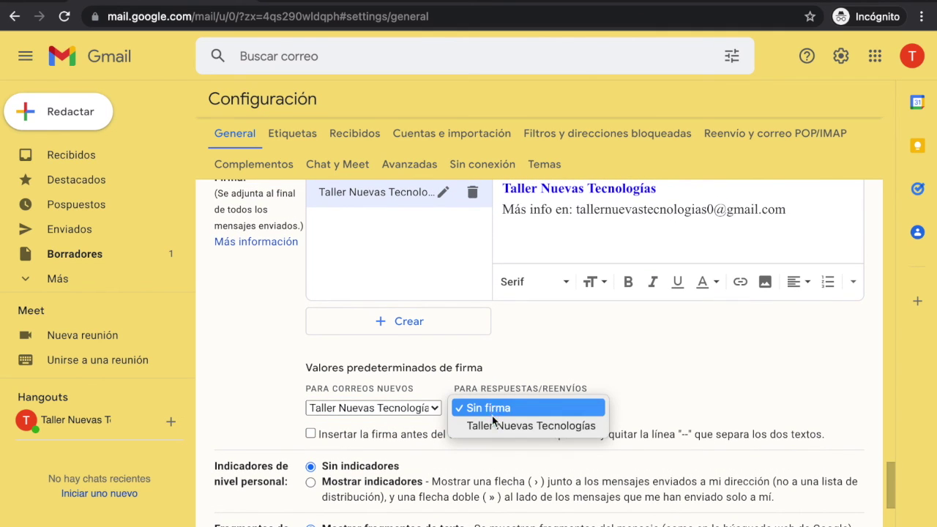
pyautogui.click(496, 426)
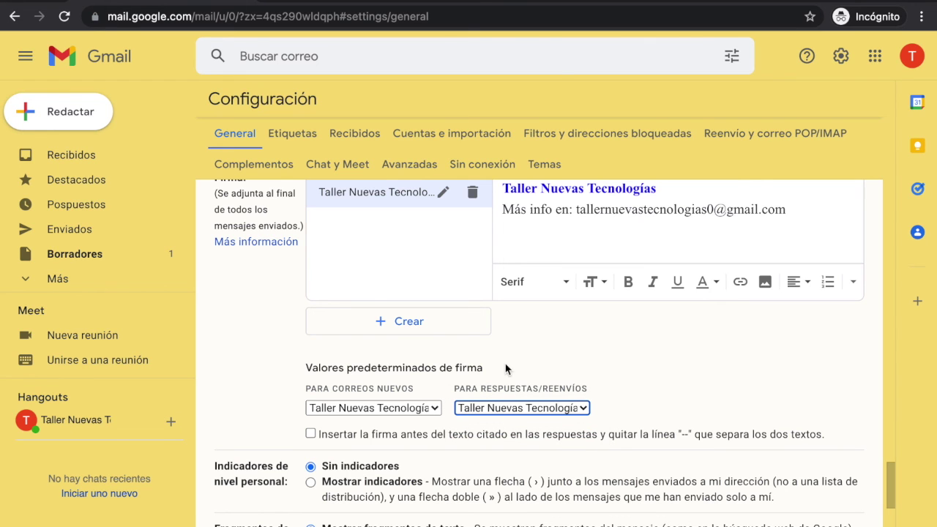
pyautogui.scroll(-1, 505, 368)
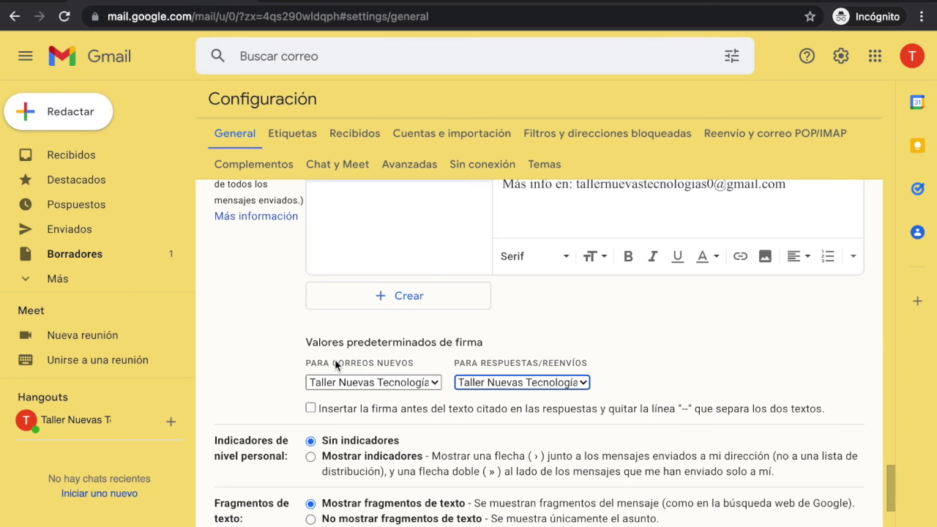
pyautogui.scroll(-7, 336, 365)
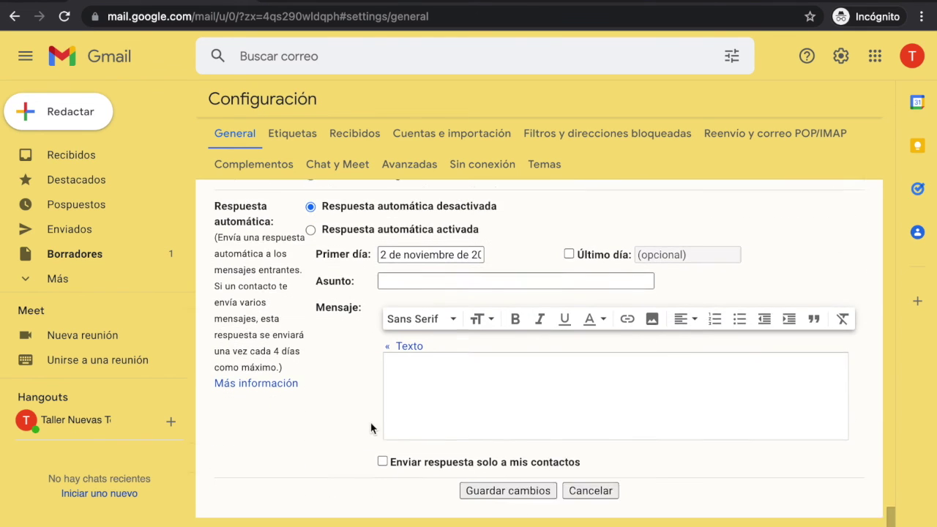
# Save the changes, check that a new message shows the signature, then discard it.
pyautogui.click(513, 474)
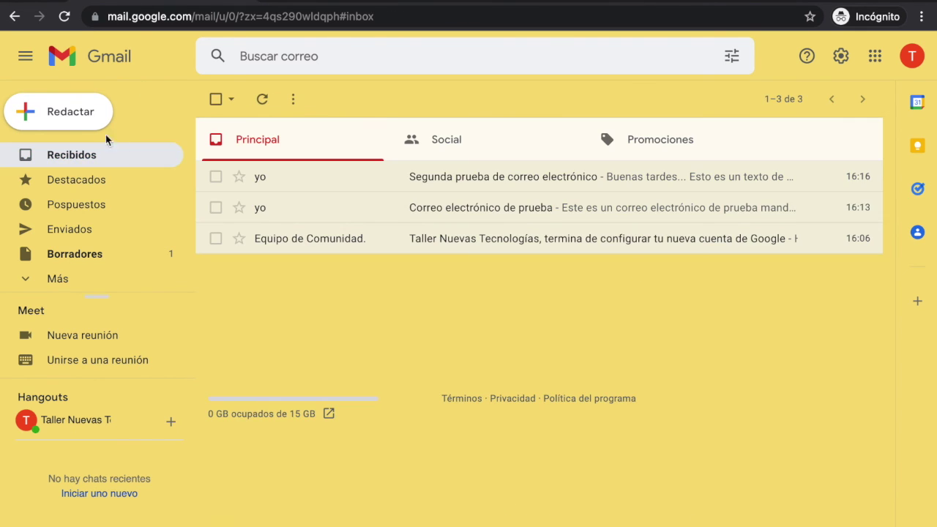
pyautogui.click(73, 119)
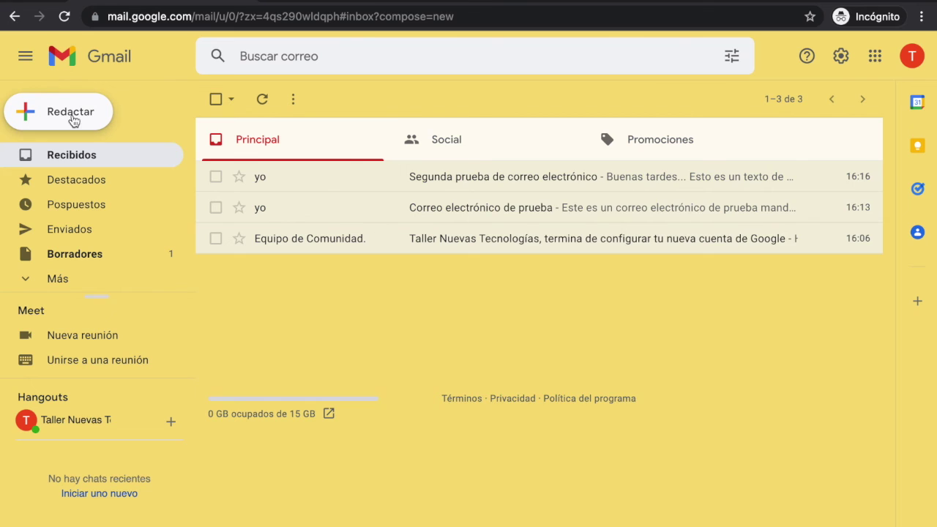
pyautogui.click(527, 278)
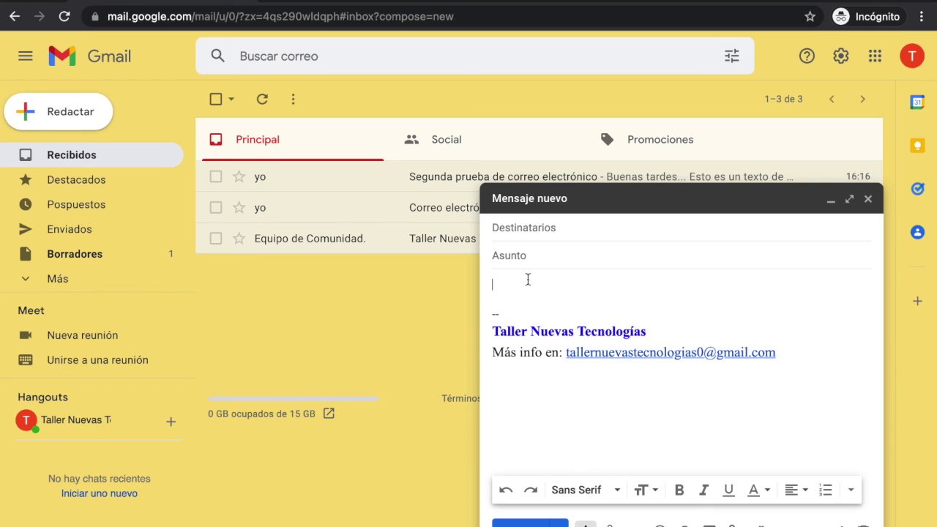
pyautogui.click(868, 199)
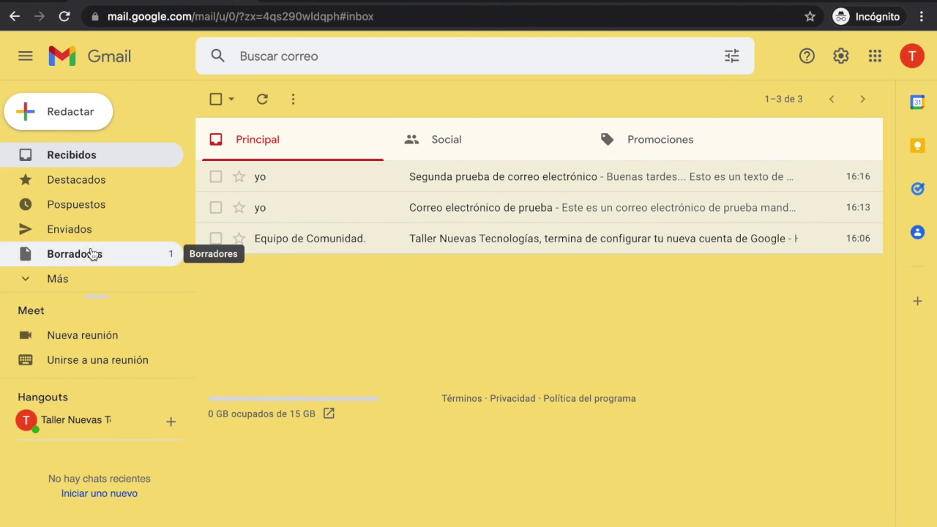
# Open the saved draft from Borradores and insert the Taller Nuevas Tecnologías signature.
pyautogui.click(65, 256)
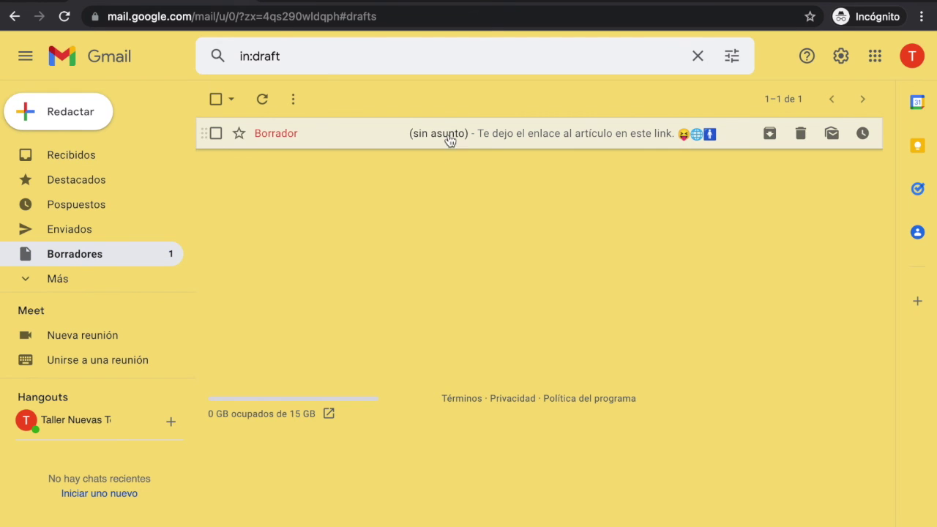
pyautogui.click(366, 134)
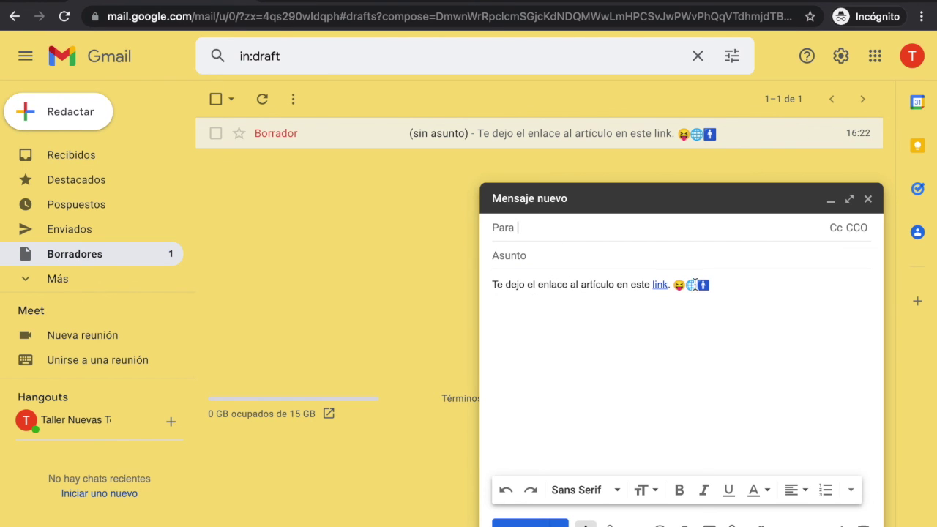
pyautogui.click(763, 279)
pyautogui.click(758, 524)
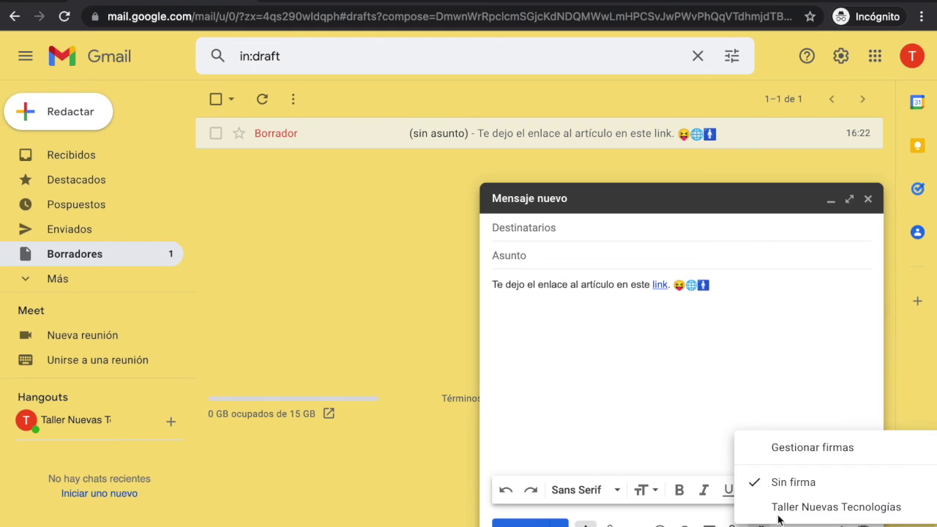
pyautogui.click(814, 507)
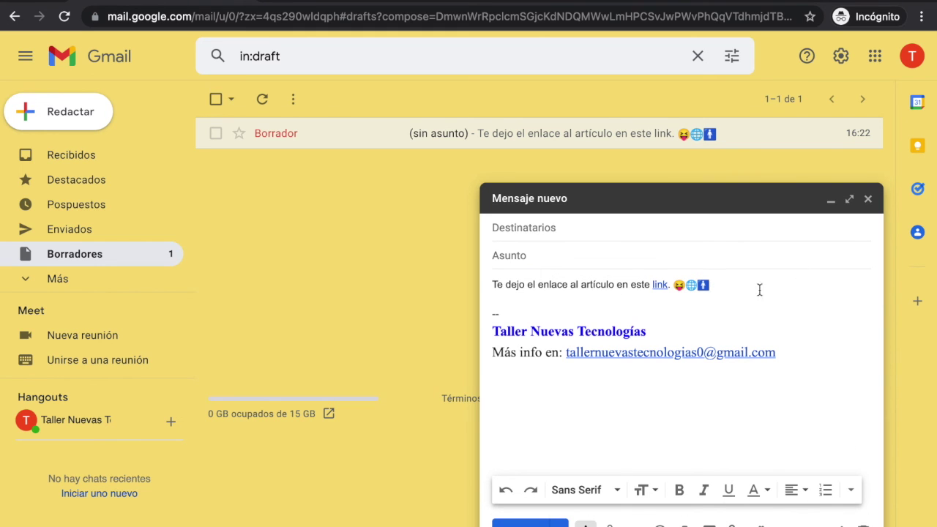
# Address the draft to your own account with subject 'Prueba de correo número 3', send it, return to Recibidos.
pyautogui.click(612, 231)
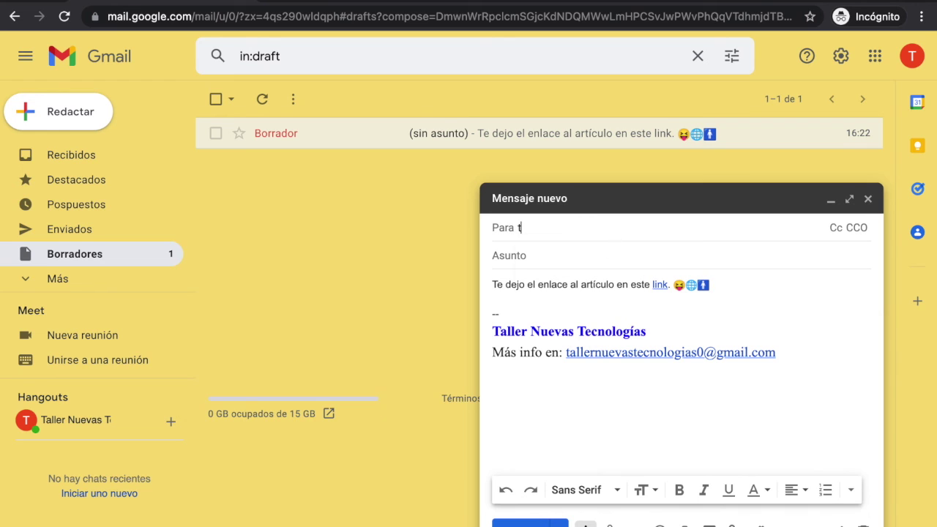
pyautogui.write('tall')
pyautogui.click(632, 262)
pyautogui.click(598, 255)
pyautogui.write('Prueba de correo número 3')
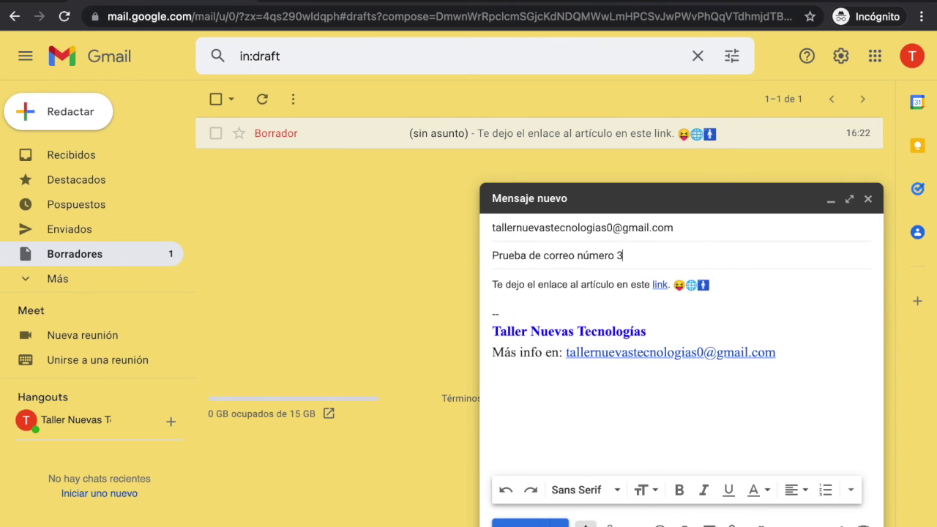
pyautogui.click(541, 521)
pyautogui.click(70, 162)
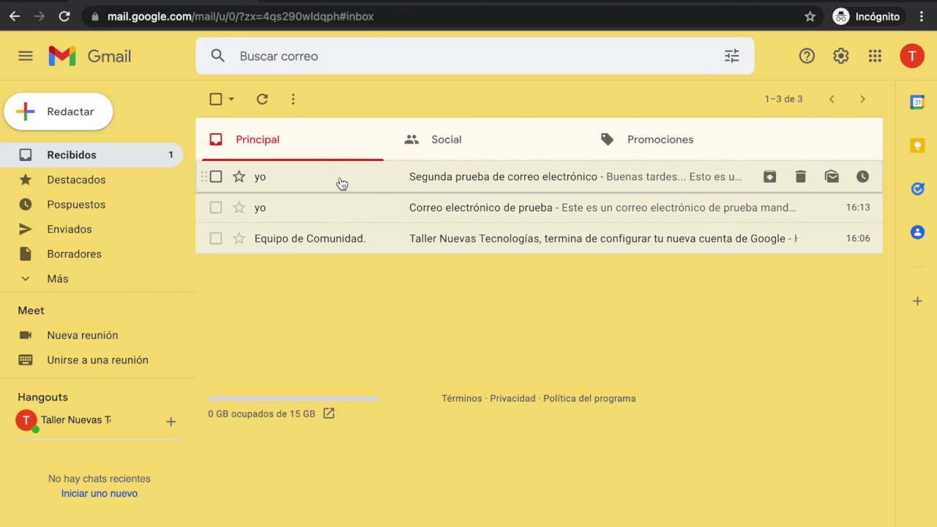
# Open the received 'Prueba de correo número 3', follow its El País link, then close it and return to the inbox.
pyautogui.click(63, 158)
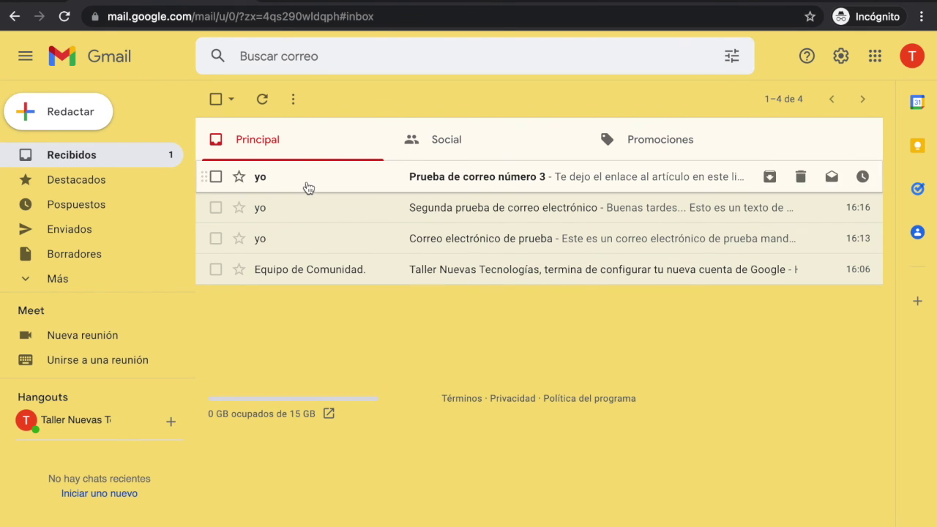
pyautogui.click(308, 187)
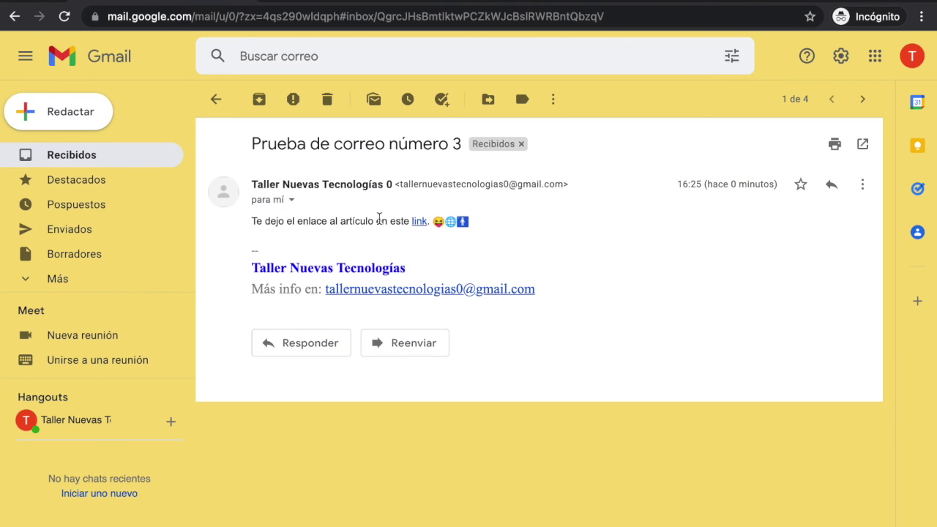
pyautogui.click(419, 222)
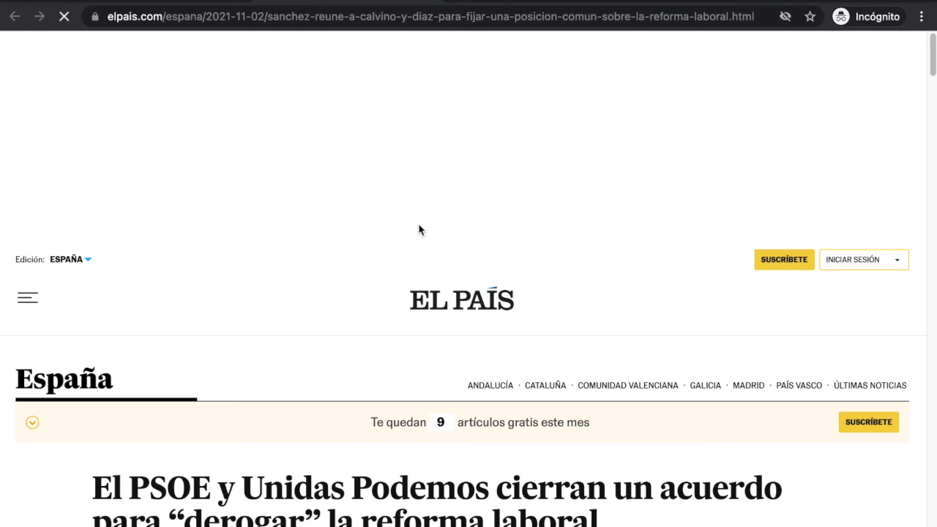
pyautogui.hotkey('ctrl', 'w')
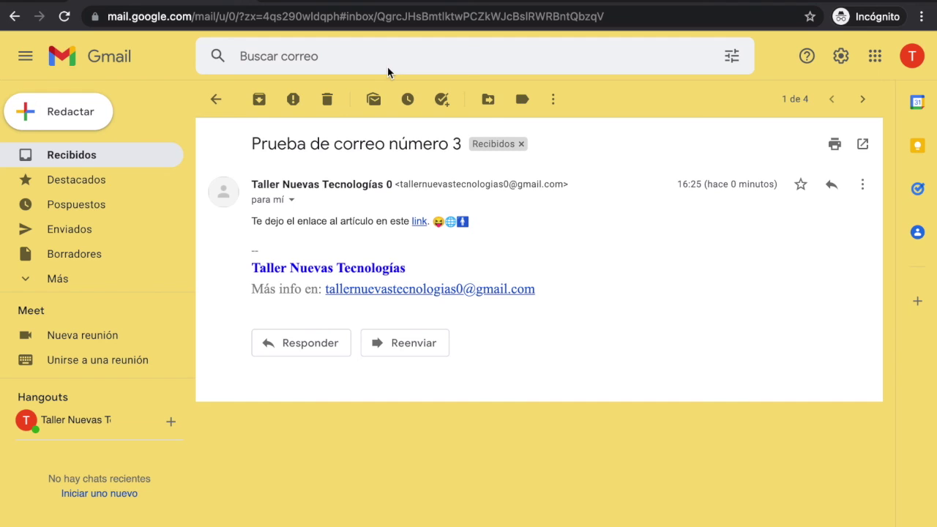
pyautogui.click(66, 160)
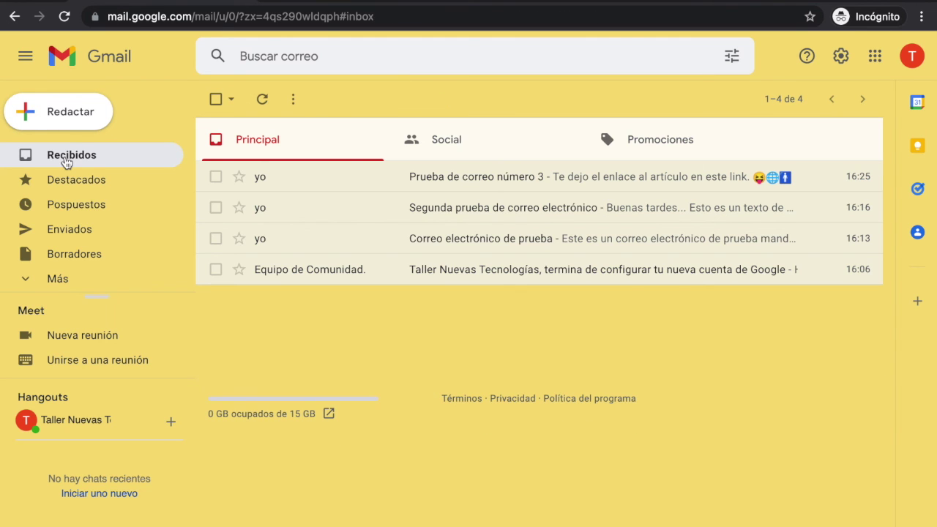